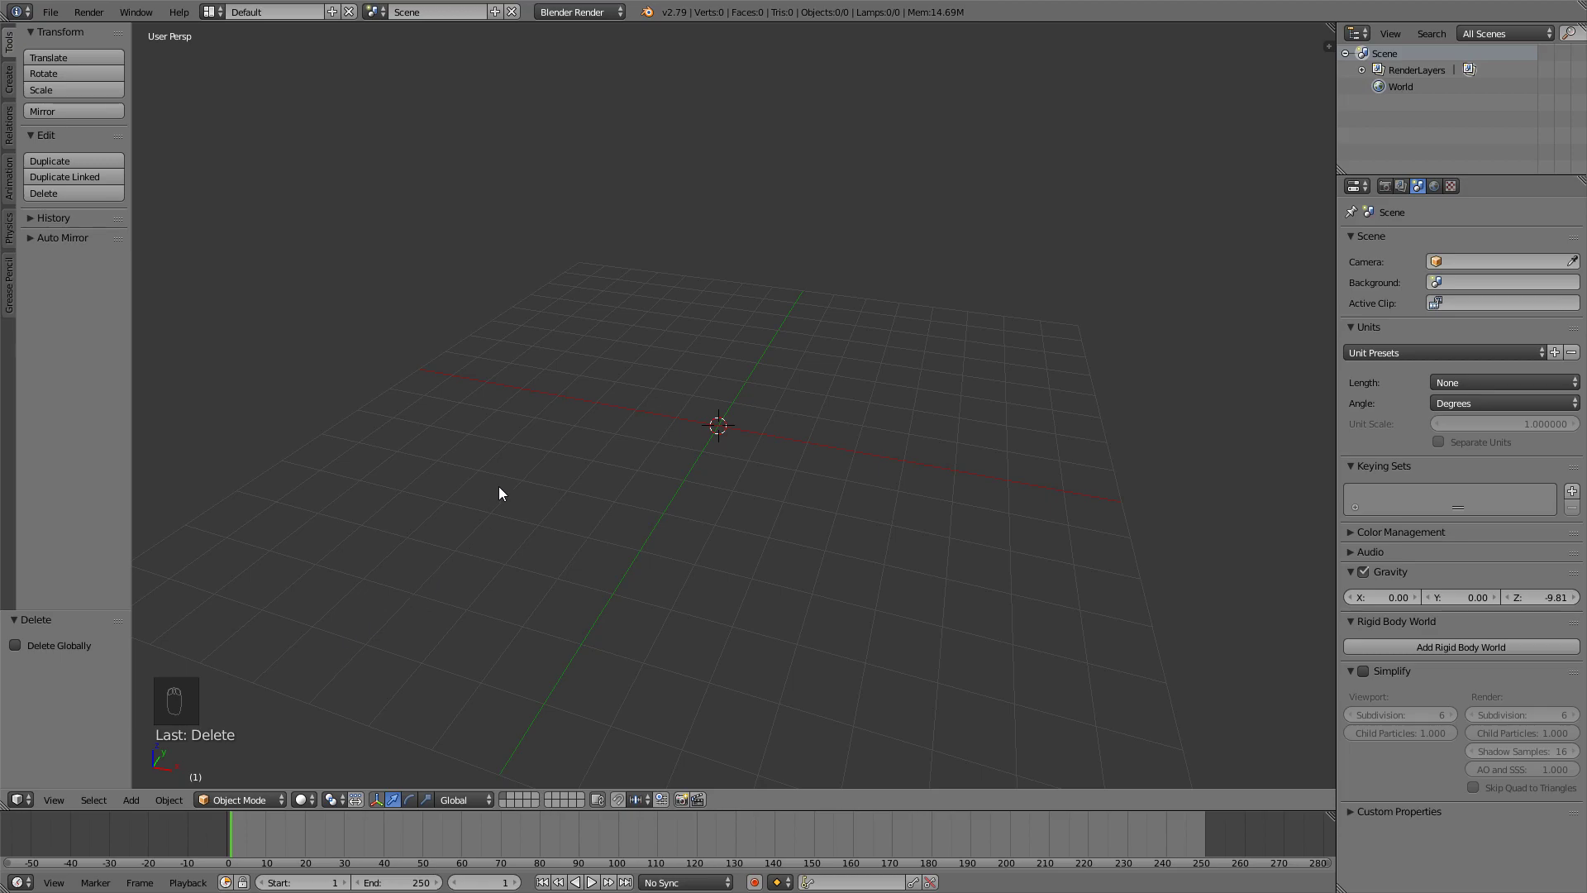
# Add an 8-sided cylinder mesh to the empty scene
pyautogui.hotkey('shift', 'a')
pyautogui.moveTo(611, 319)
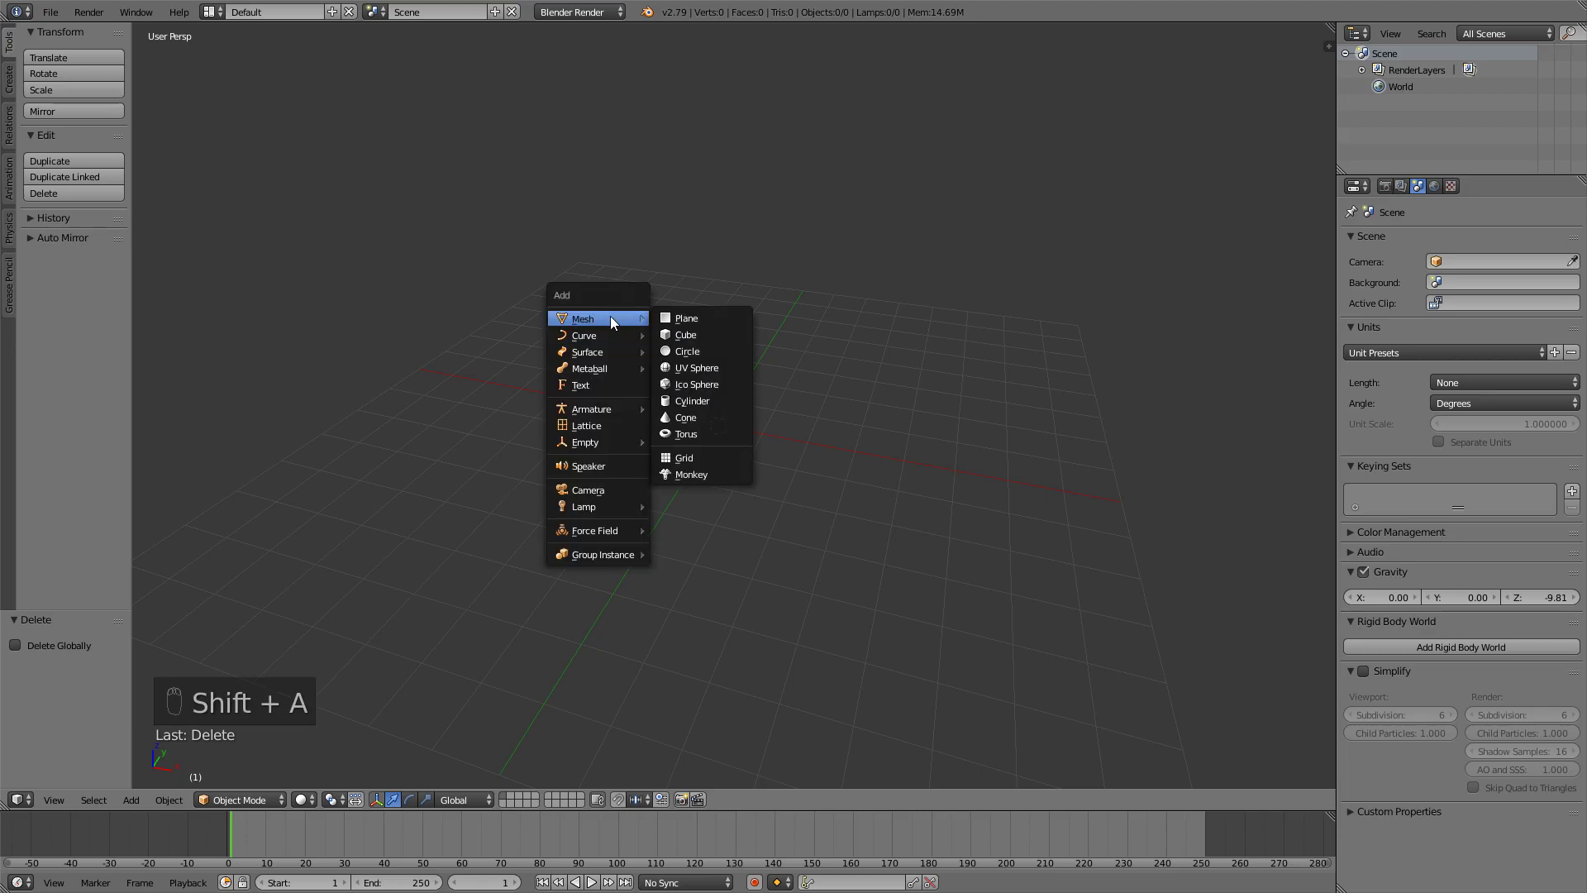
pyautogui.click(712, 402)
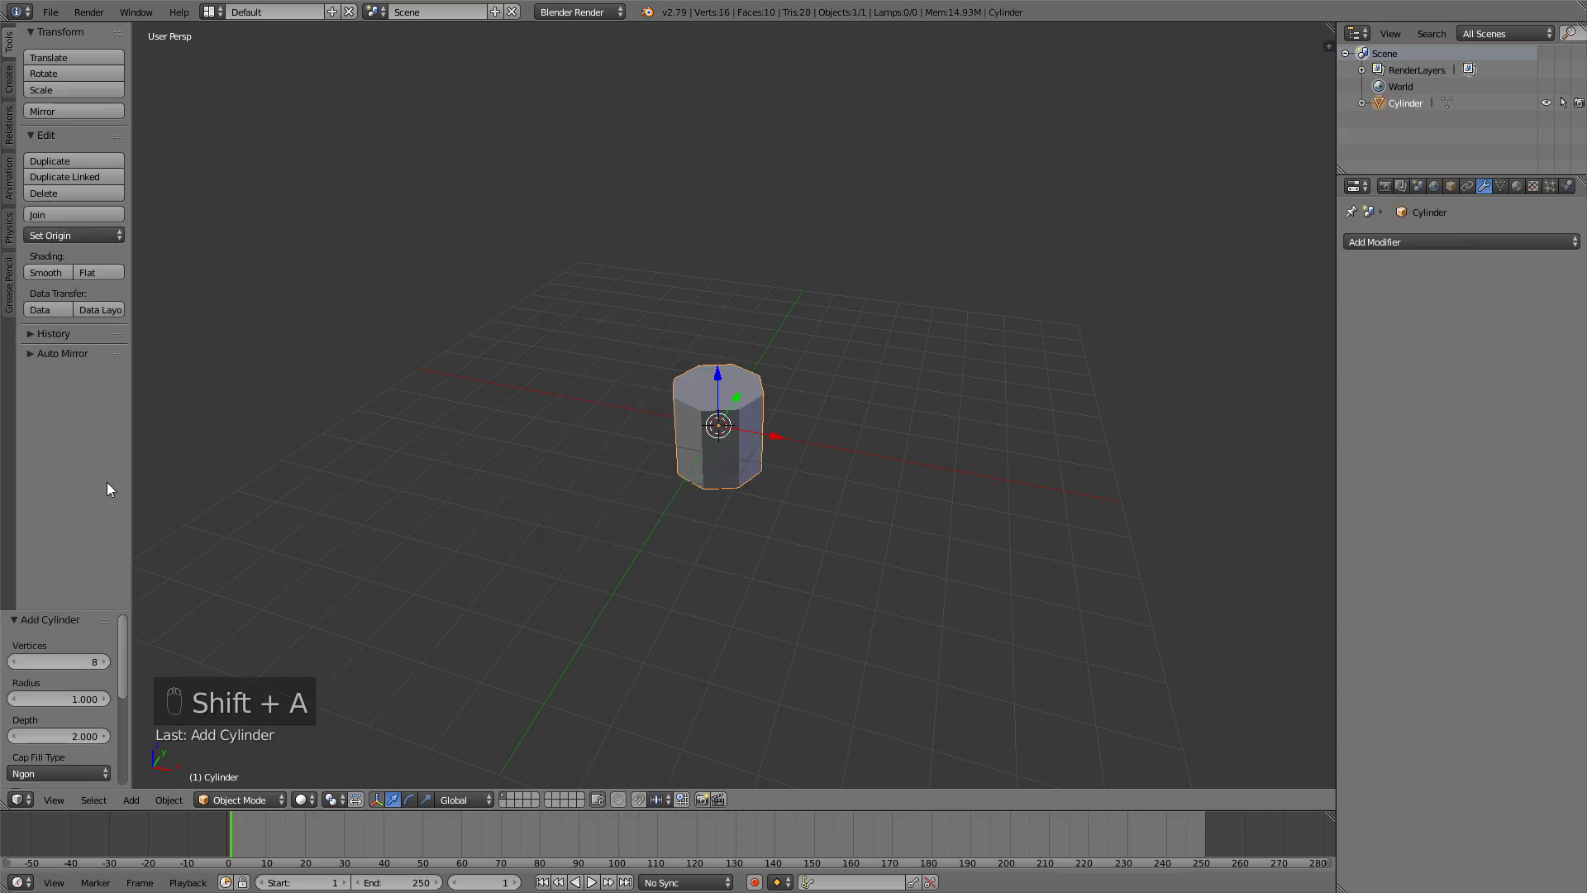
# Try the new cylinder with 32 vertices and undo that change
pyautogui.click(76, 661)
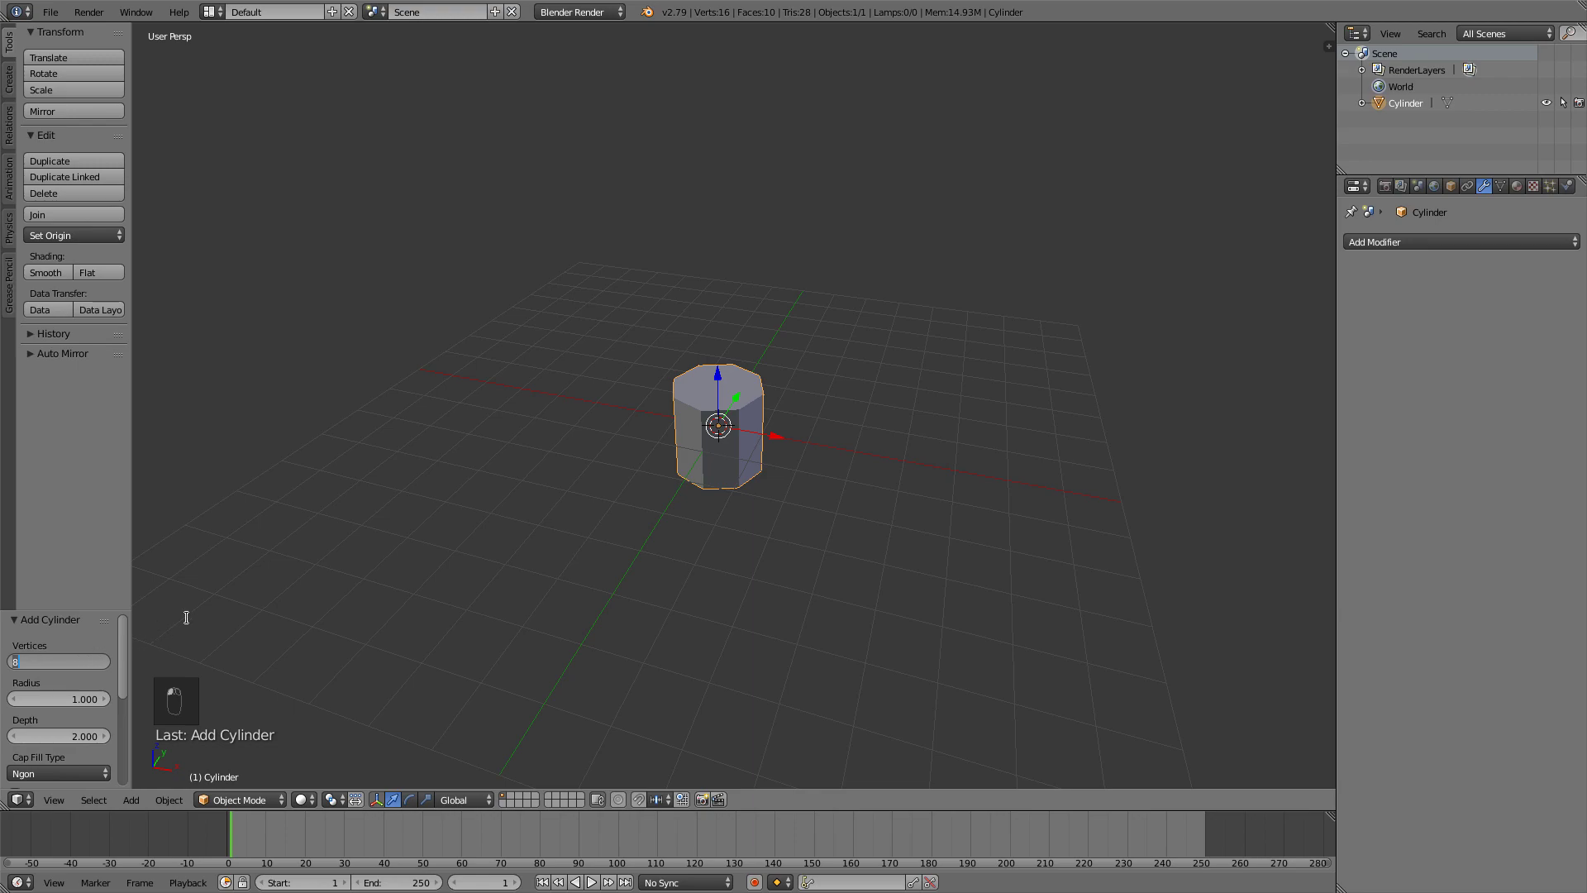
pyautogui.press('Return')
pyautogui.scroll(4, 763, 523)
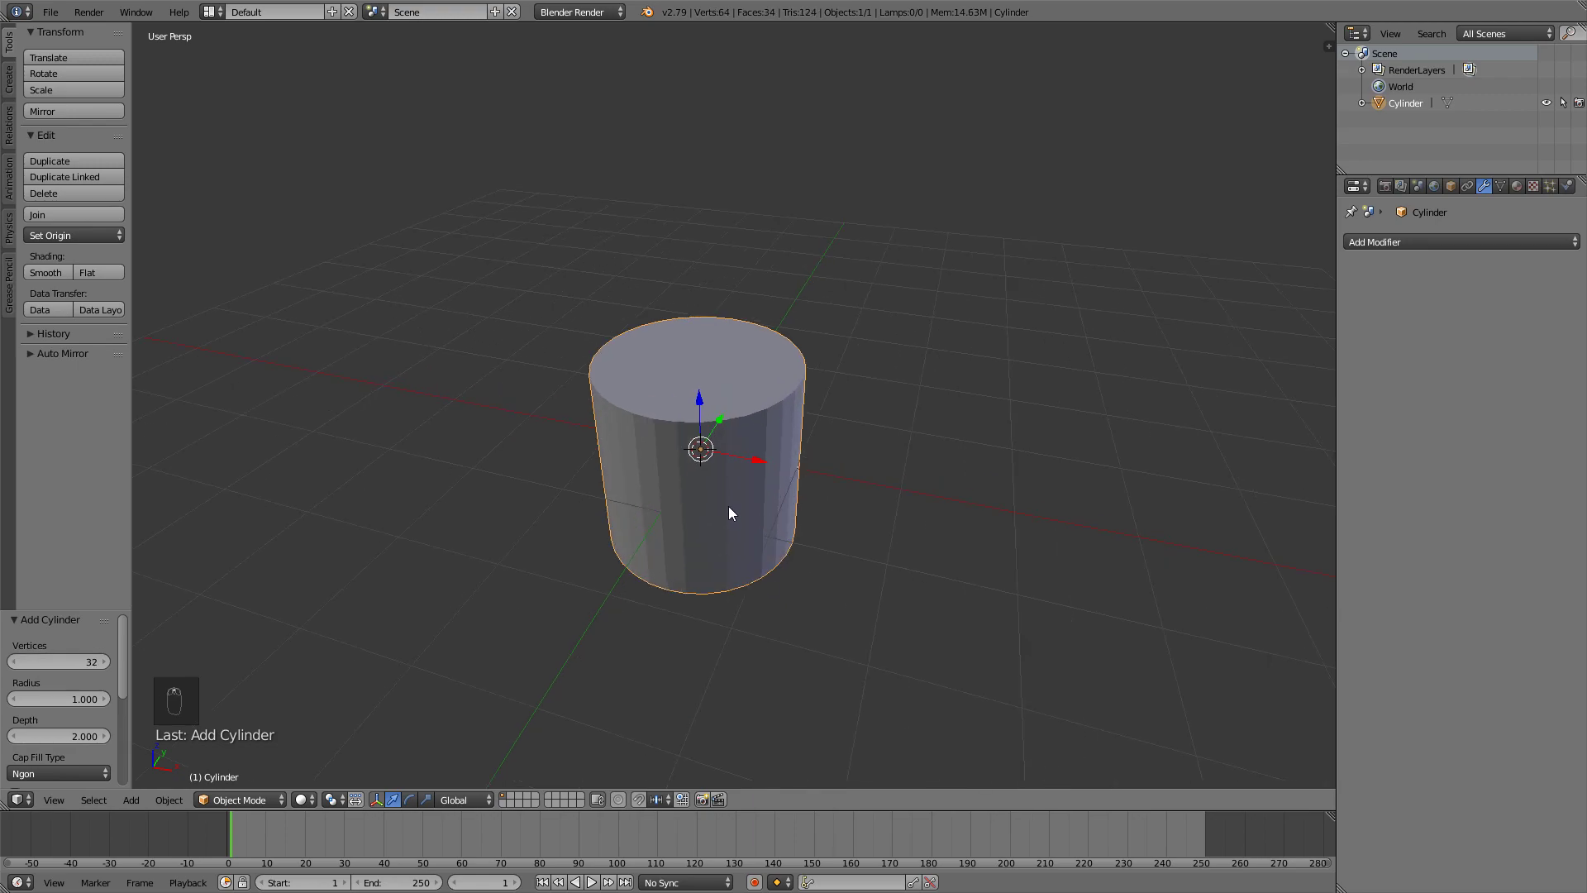
pyautogui.hotkey('ctrl', 'z')
pyautogui.hotkey('ctrl', 'z')
pyautogui.hotkey('ctrl', 'z')
# In Edit Mode, scale the whole cylinder to 0.55 in X and Y while locking Z
pyautogui.press('Tab')
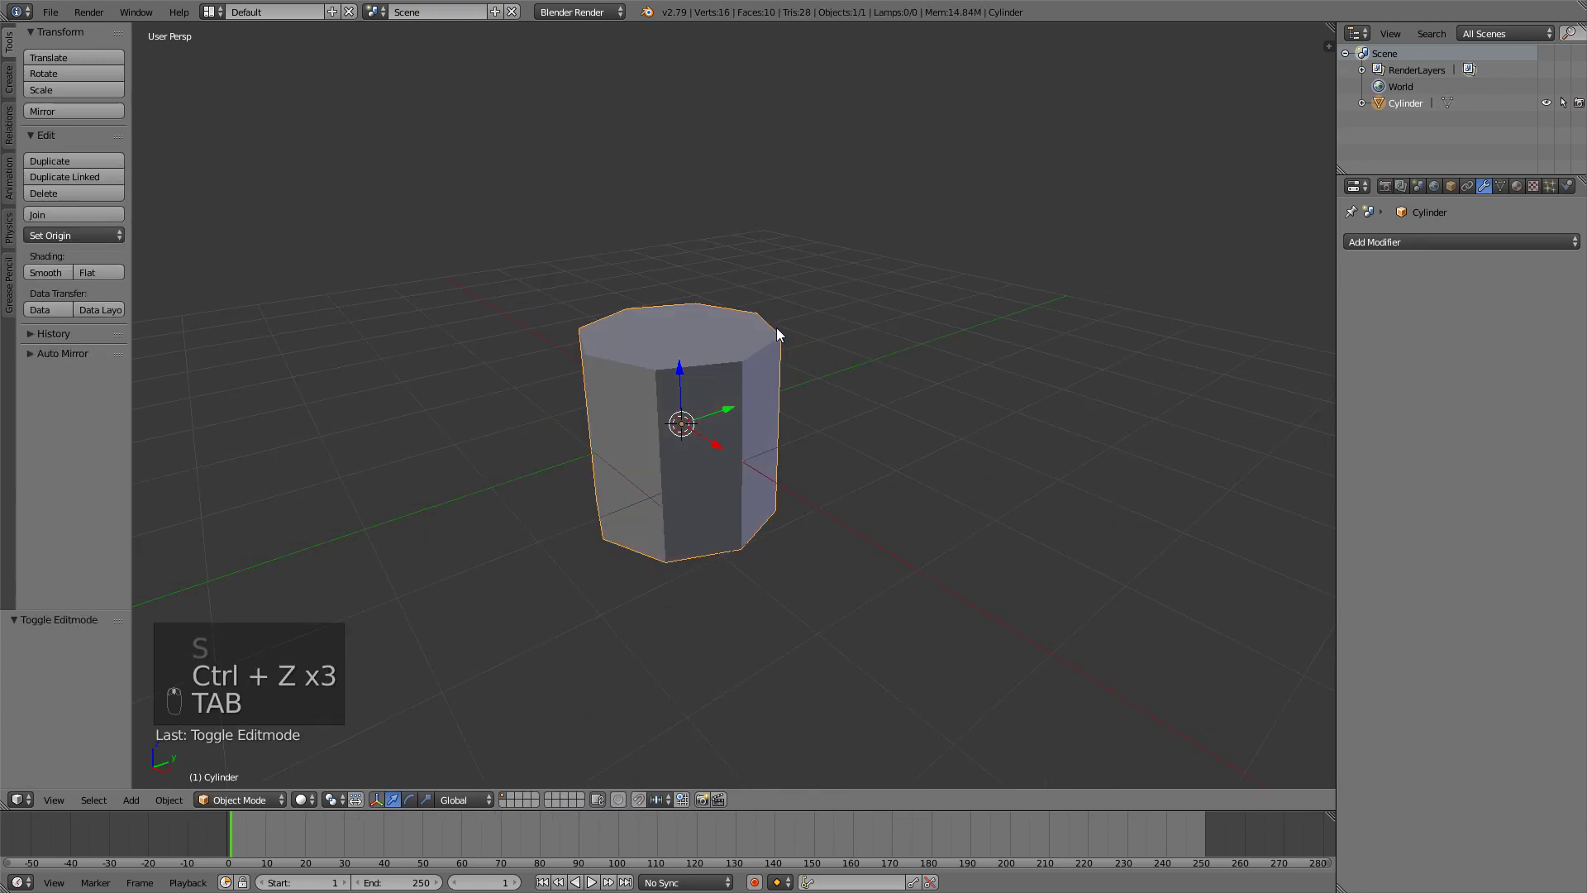
pyautogui.press('Tab')
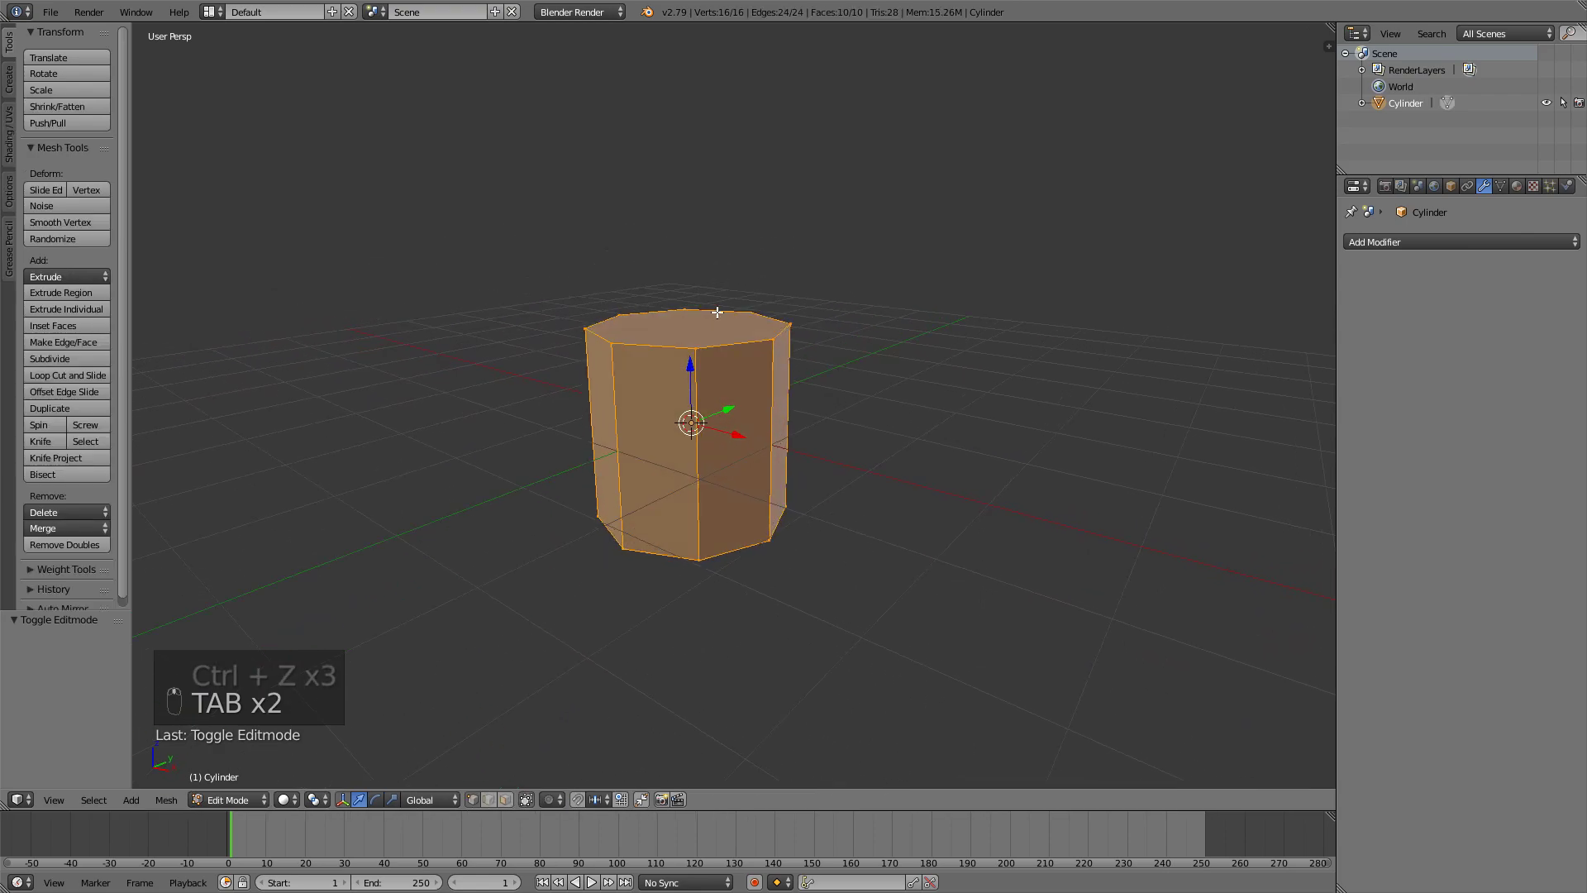
pyautogui.moveTo(816, 328); pyautogui.dragTo(829, 361, button='middle')
pyautogui.press('s')
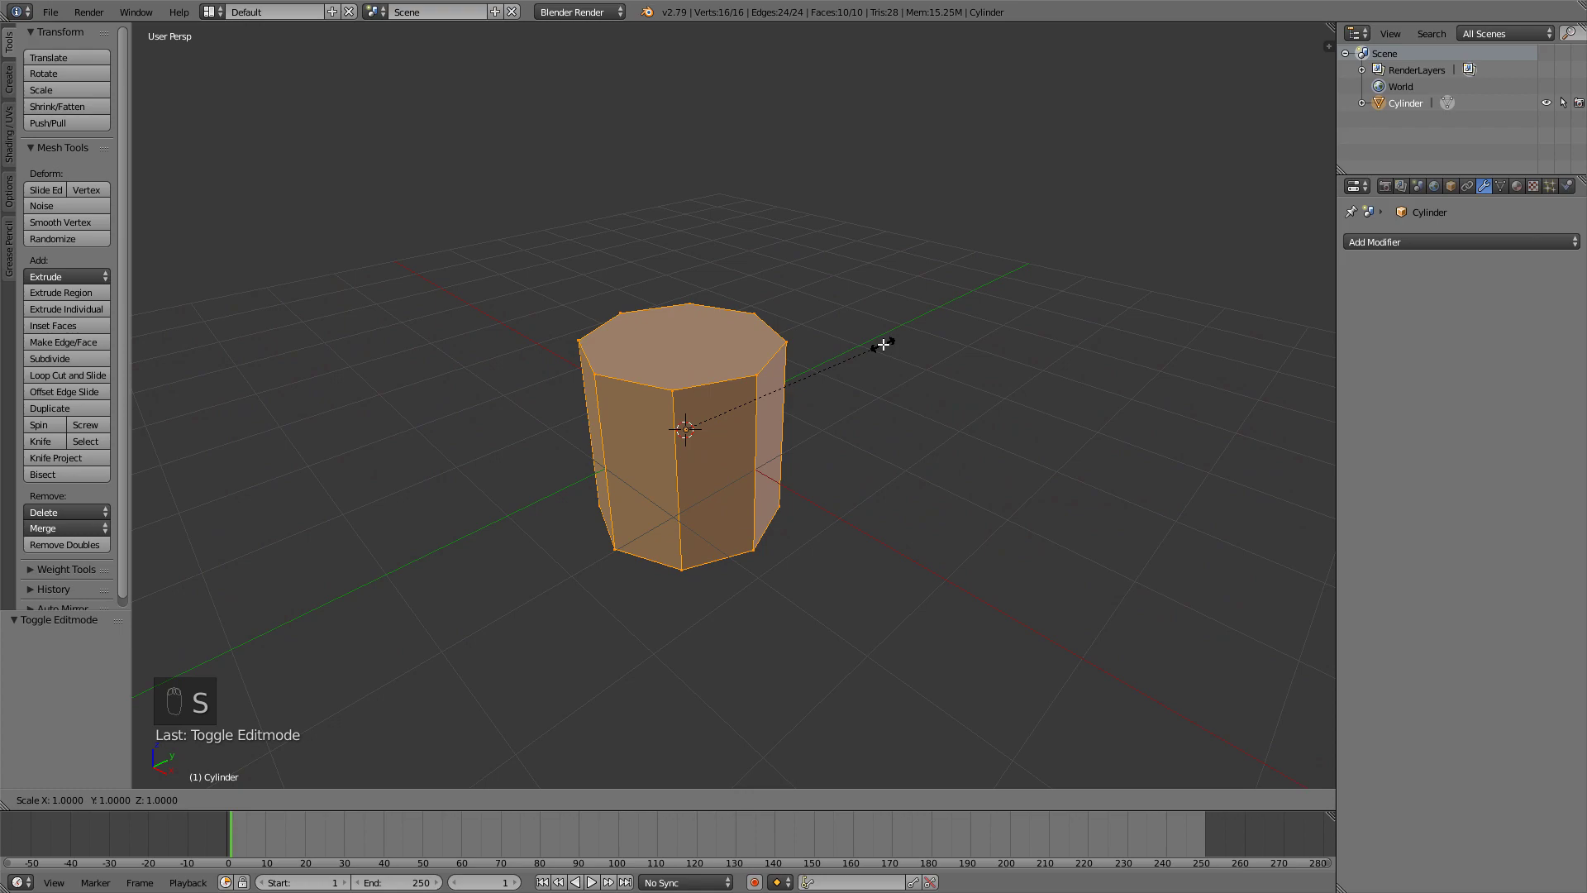
pyautogui.hotkey('shift', 'z')
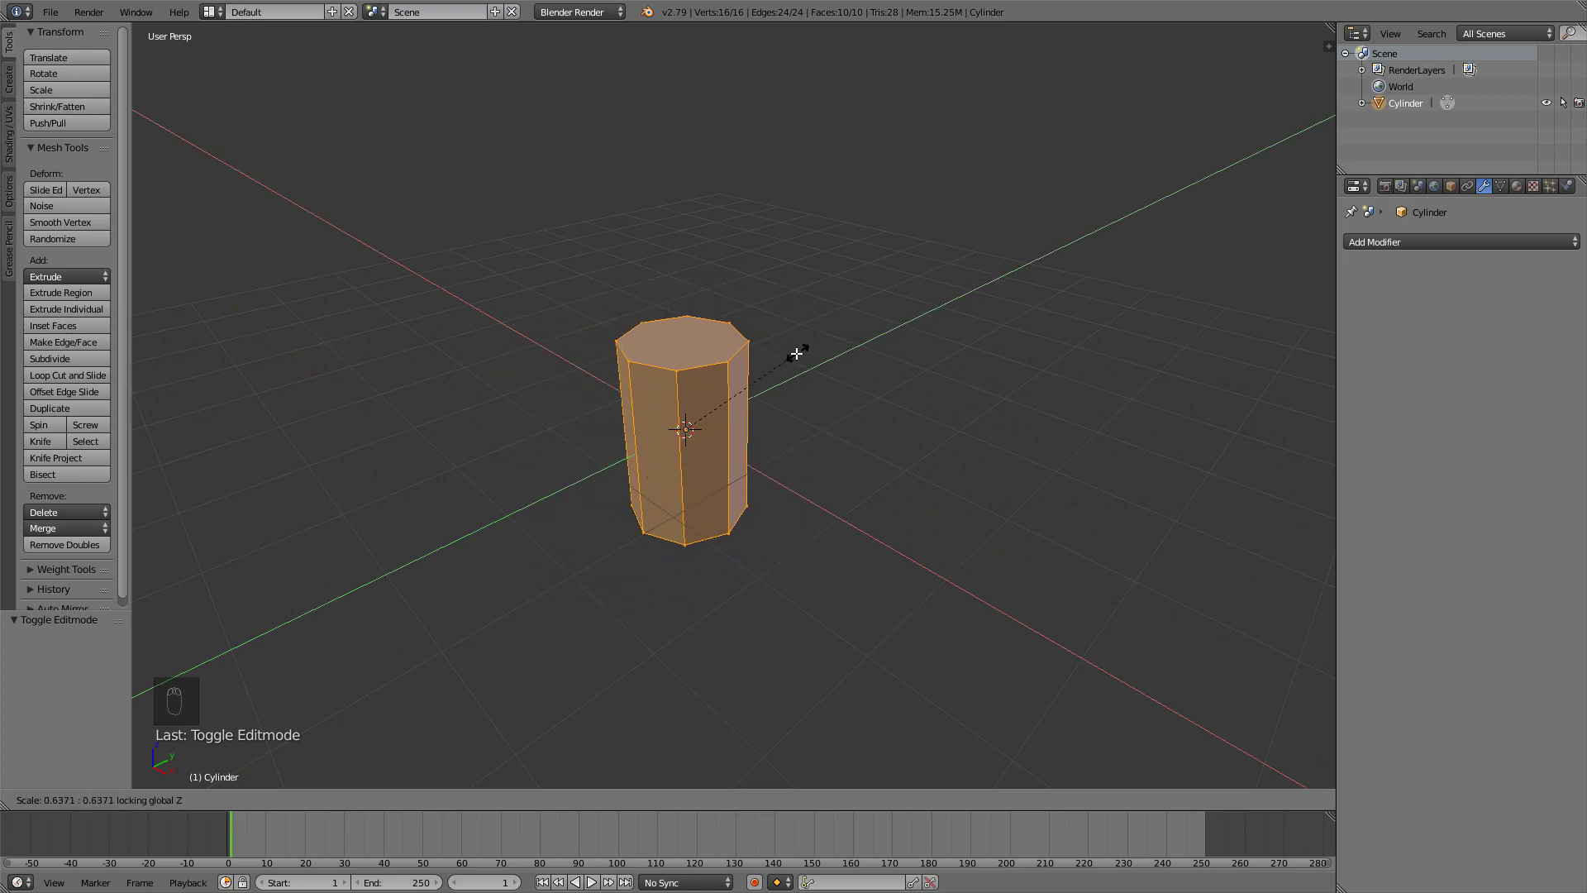
pyautogui.click(781, 357)
# Stretch the cylinder along the Z axis into a tall, slim handle
pyautogui.moveTo(807, 339)
pyautogui.mouseDown(button='middle')
pyautogui.moveTo(896, 301)
pyautogui.moveTo(901, 283)
pyautogui.moveTo(786, 290)
pyautogui.moveTo(776, 350)
pyautogui.moveTo(795, 360)
pyautogui.mouseUp(button='middle')
pyautogui.press('z')
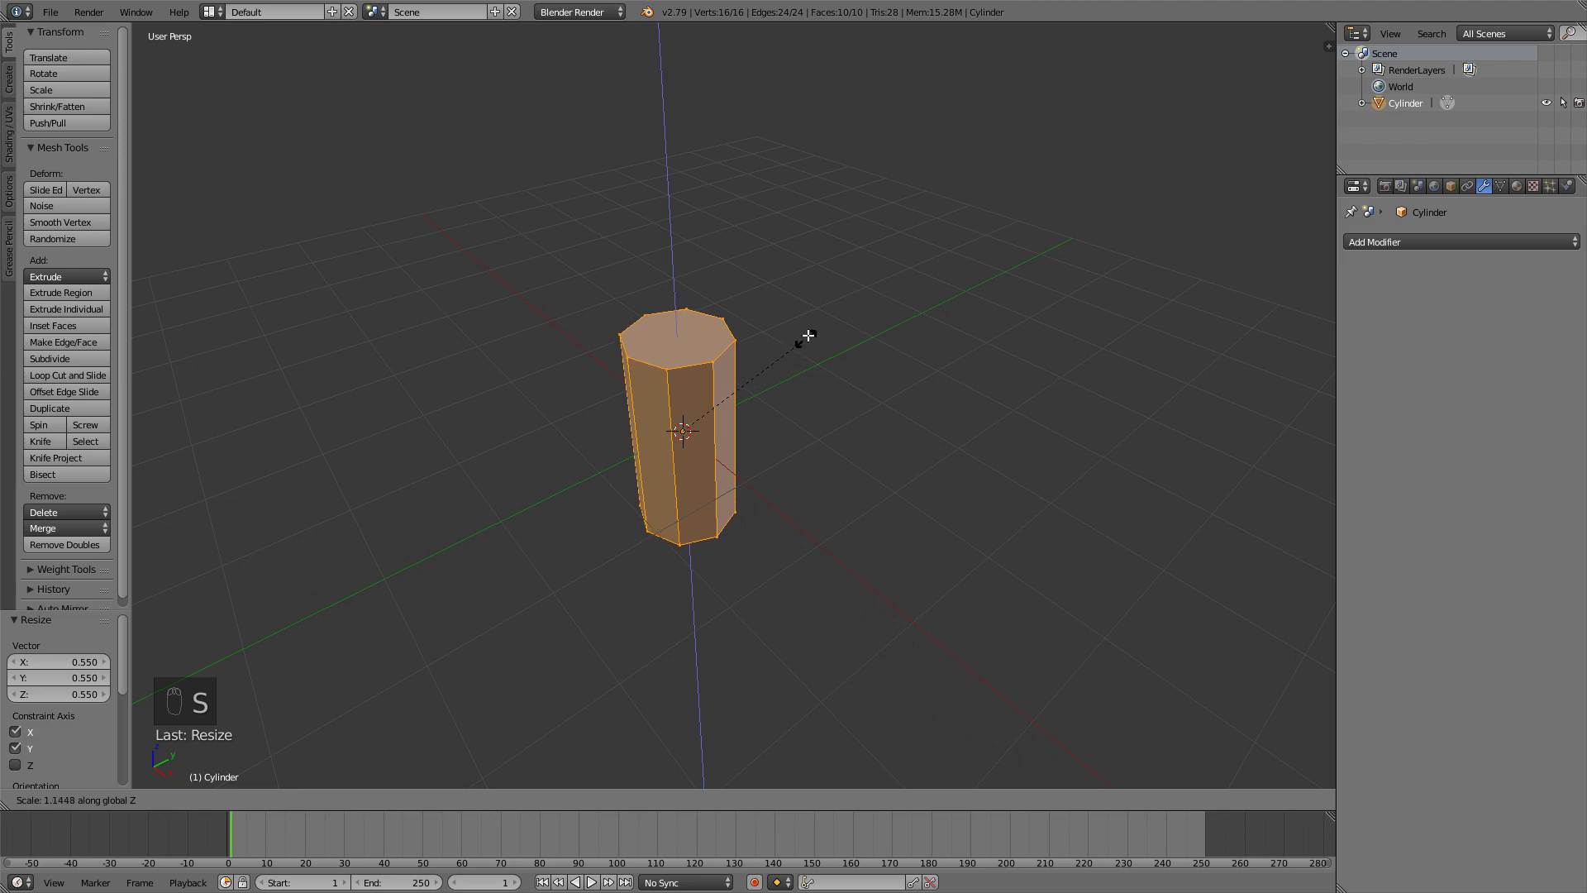
pyautogui.click(818, 299)
pyautogui.moveTo(807, 301); pyautogui.dragTo(838, 234, button='middle')
pyautogui.press('s')
pyautogui.press('z')
pyautogui.click(910, 228)
# Add a horizontal loop cut at mid-height of the handle, scale it inward with Z locked to narrow the waist, and return to Object Mode
pyautogui.moveTo(662, 343); pyautogui.dragTo(741, 398, button='middle')
pyautogui.hotkey('ctrl', 'r')
pyautogui.click(741, 404)
pyautogui.rightClick(740, 404)
pyautogui.moveTo(995, 307)
pyautogui.mouseDown(button='middle')
pyautogui.moveTo(959, 313)
pyautogui.moveTo(1009, 283)
pyautogui.mouseUp(button='middle')
pyautogui.press('s')
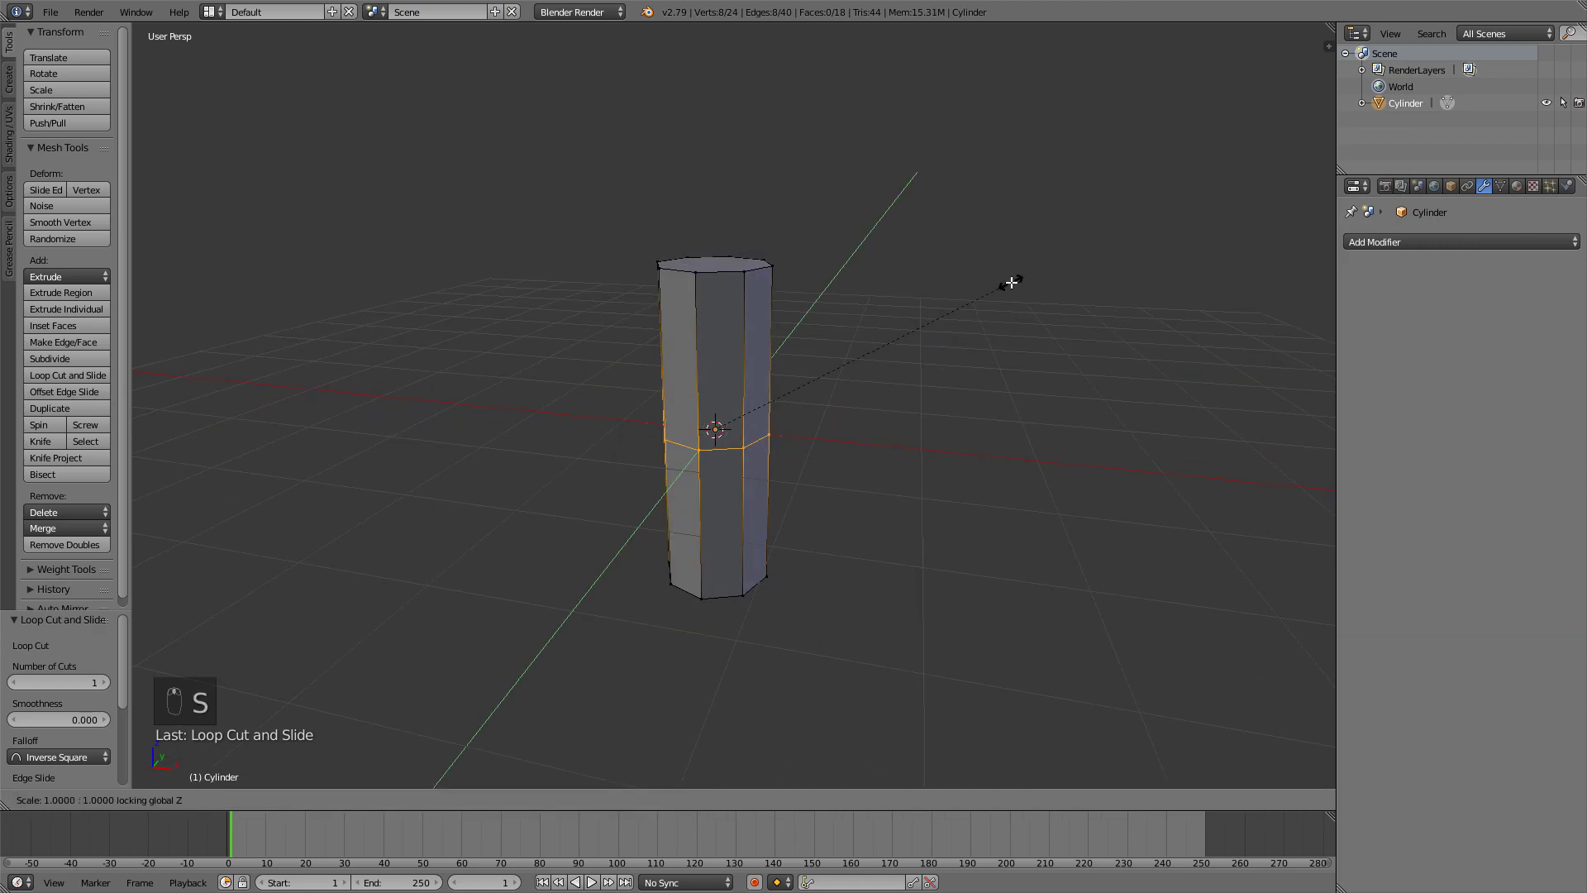
pyautogui.click(952, 310)
pyautogui.press('Tab')
pyautogui.moveTo(914, 318); pyautogui.dragTo(865, 341, button='middle')
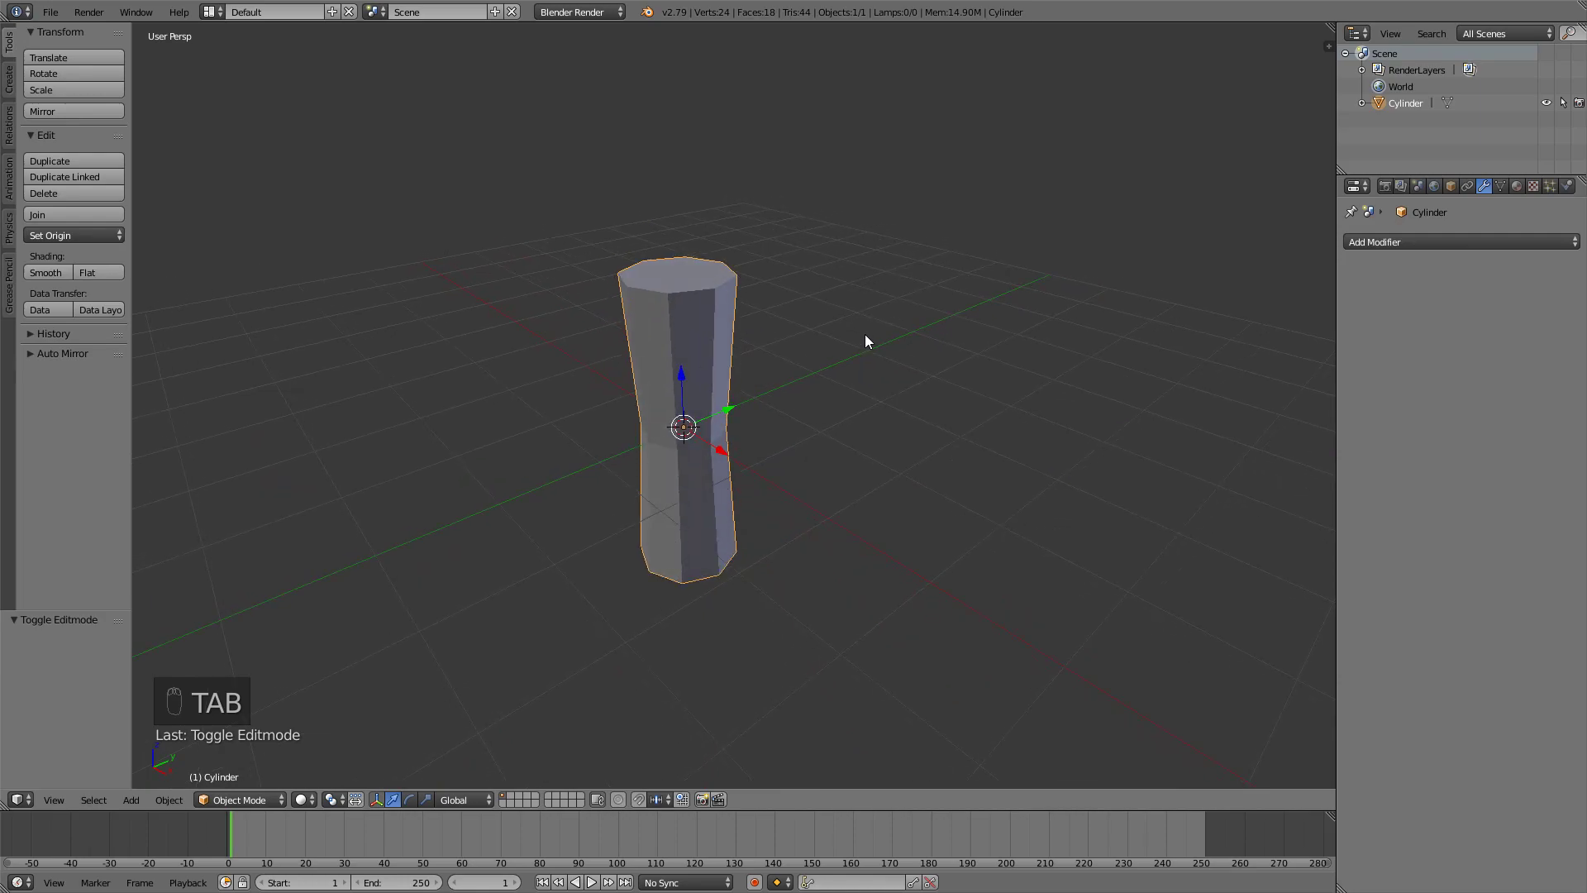
# In front orthographic view, add a cube to the handle's mesh and move it down about 1.676 along Z
pyautogui.press('KP_1')
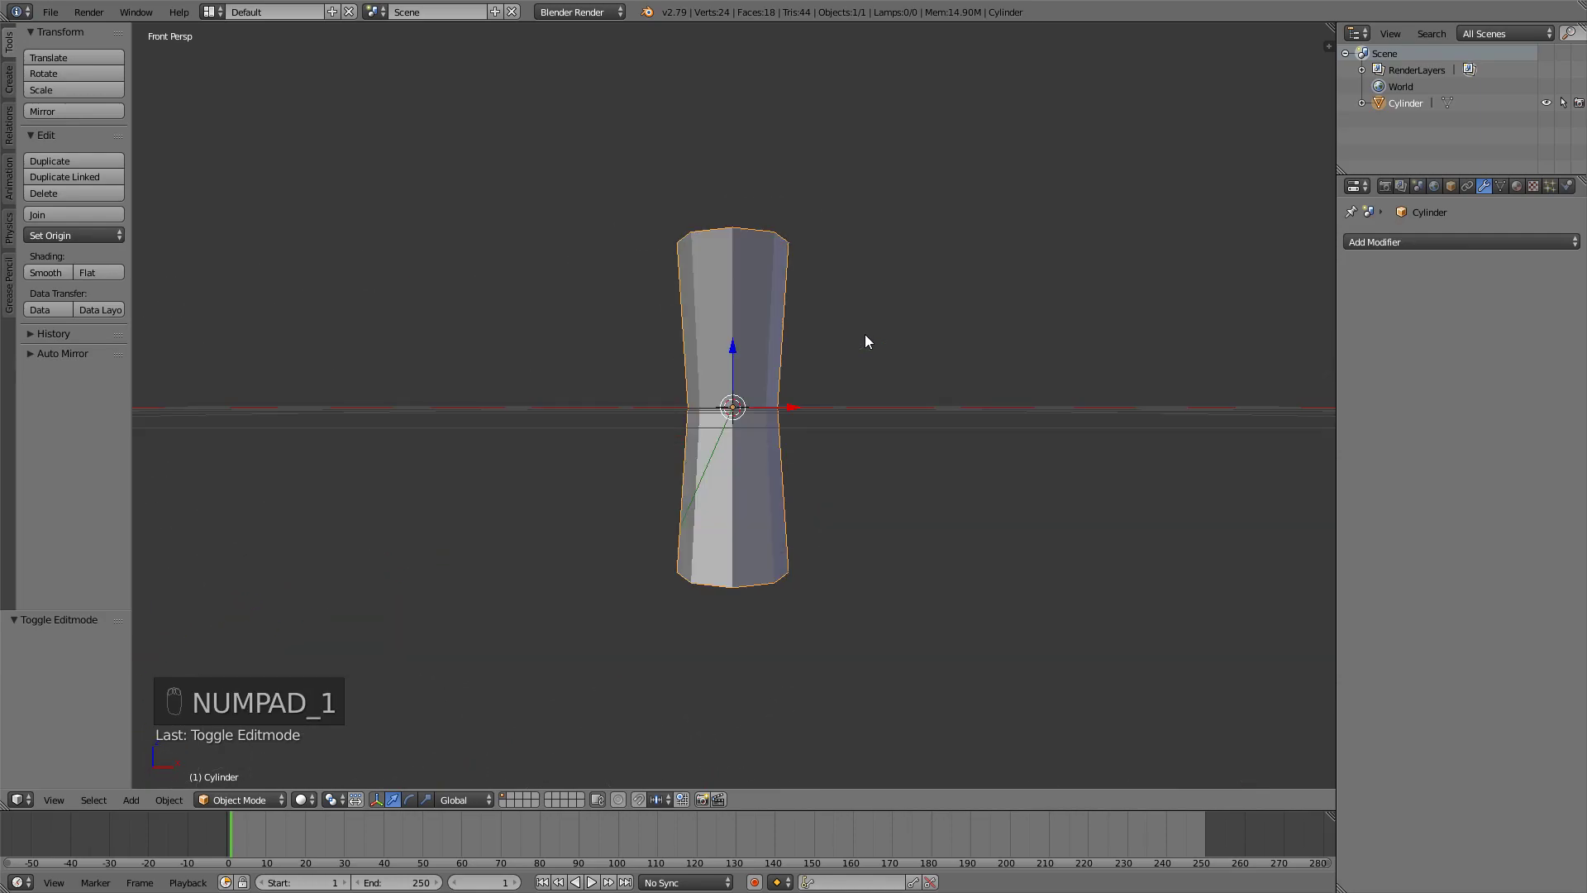
pyautogui.press('KP_5')
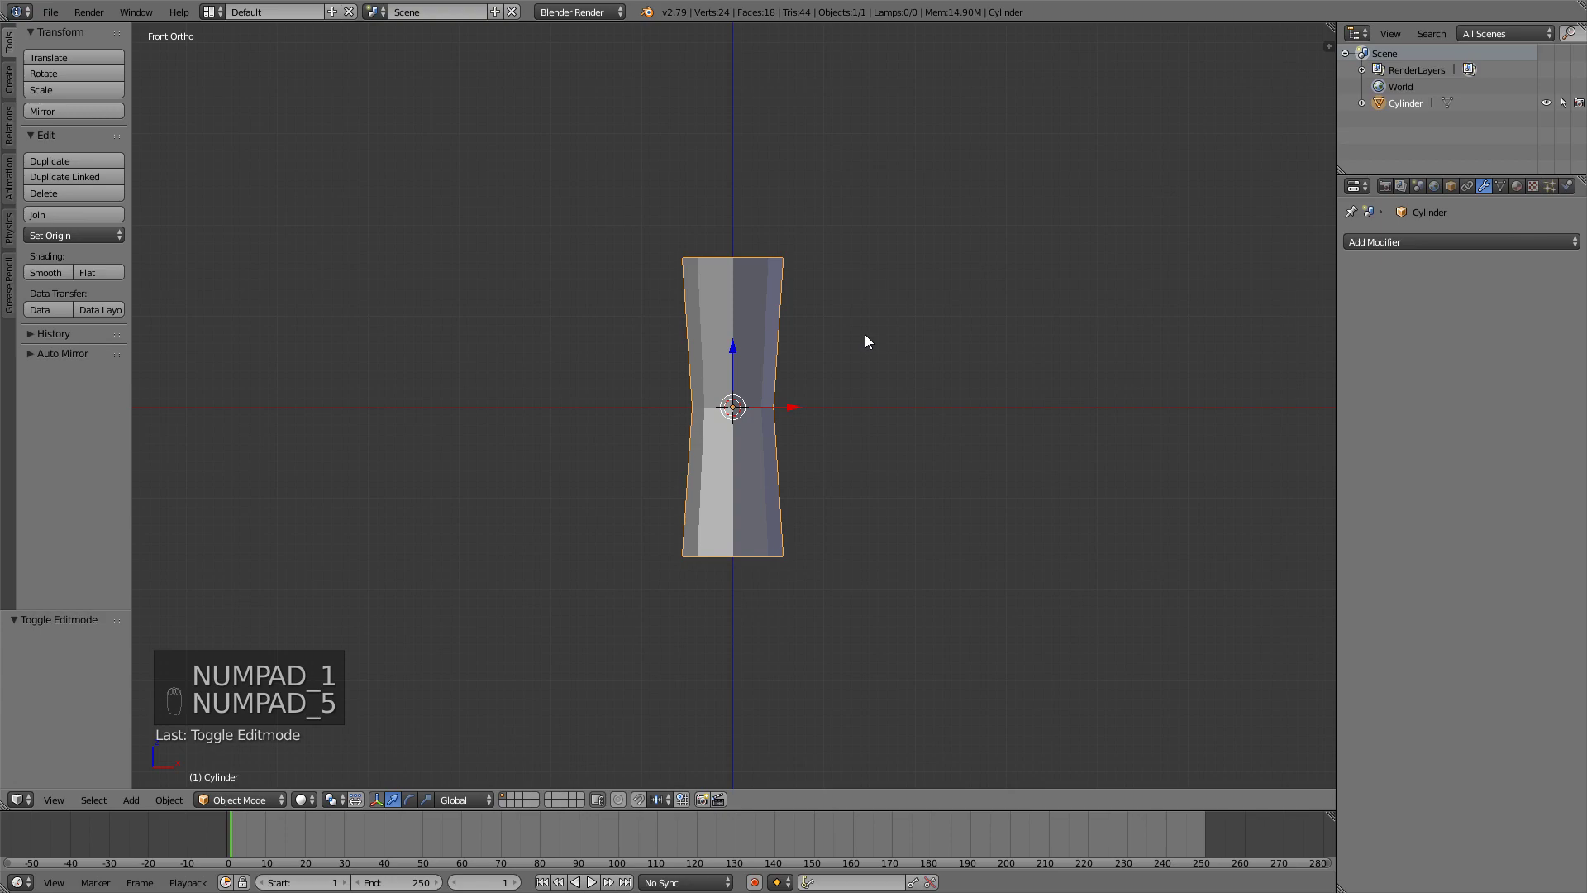
pyautogui.keyDown('shift'); pyautogui.moveTo(865, 334); pyautogui.dragTo(726, 329, button='middle'); pyautogui.keyUp('shift')
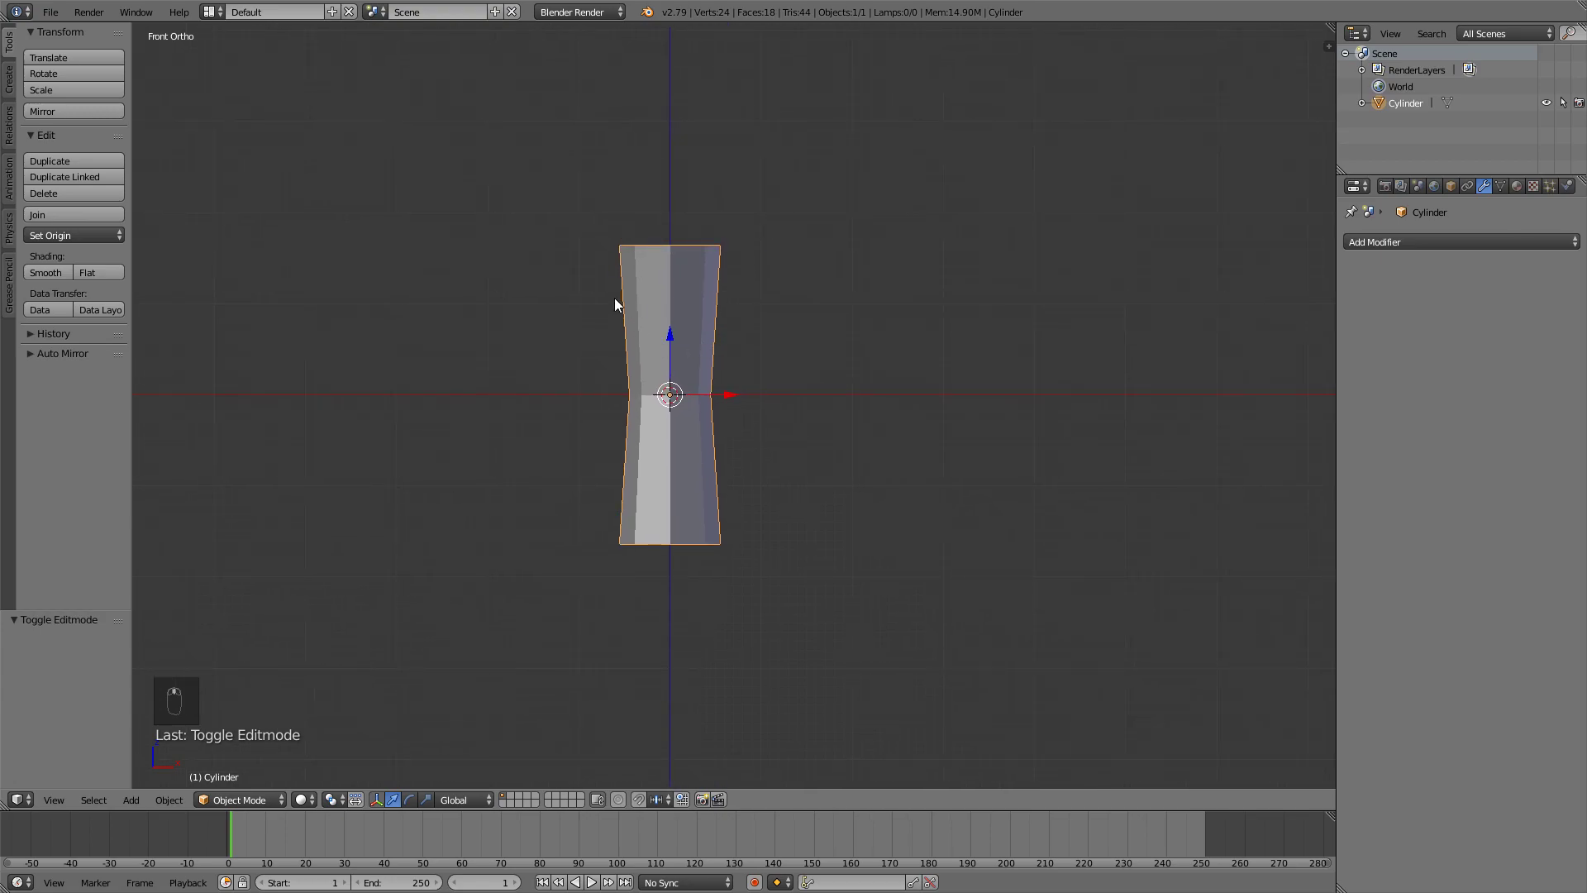
pyautogui.scroll(2, 631, 317)
pyautogui.keyDown('shift'); pyautogui.moveTo(613, 366); pyautogui.dragTo(690, 317, button='middle'); pyautogui.keyUp('shift')
pyautogui.press('Tab')
pyautogui.press('a')
pyautogui.press('a')
pyautogui.hotkey('shift', 'a')
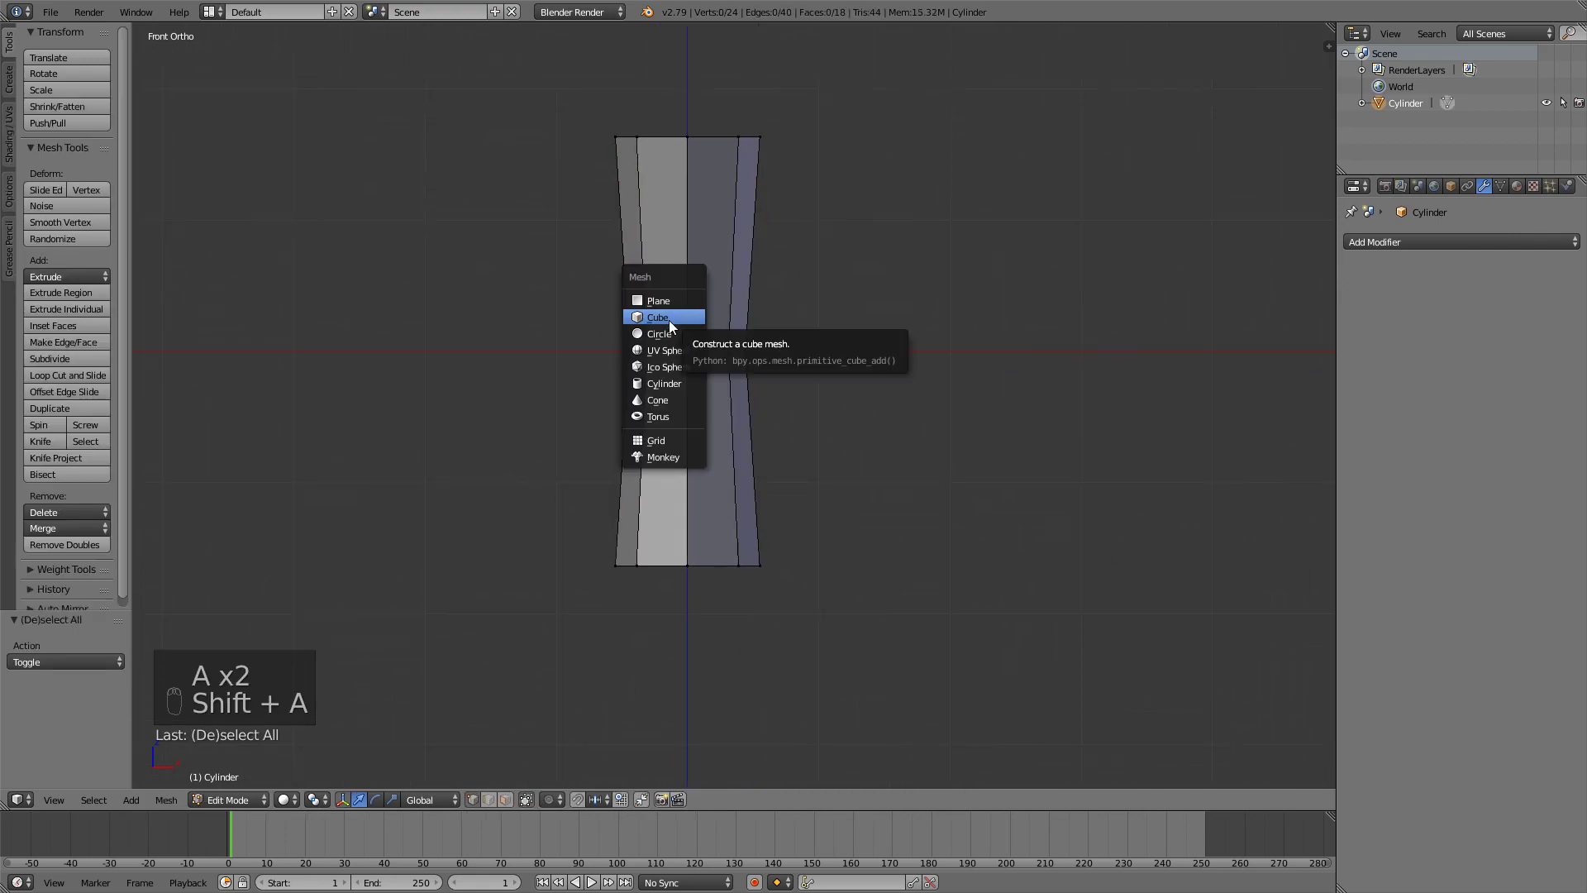
pyautogui.click(667, 319)
pyautogui.press('g')
pyautogui.press('z')
pyautogui.click(946, 372)
# Scale the new cube to about 0.583 and move it further down along Z to the handle's lower end
pyautogui.press('s')
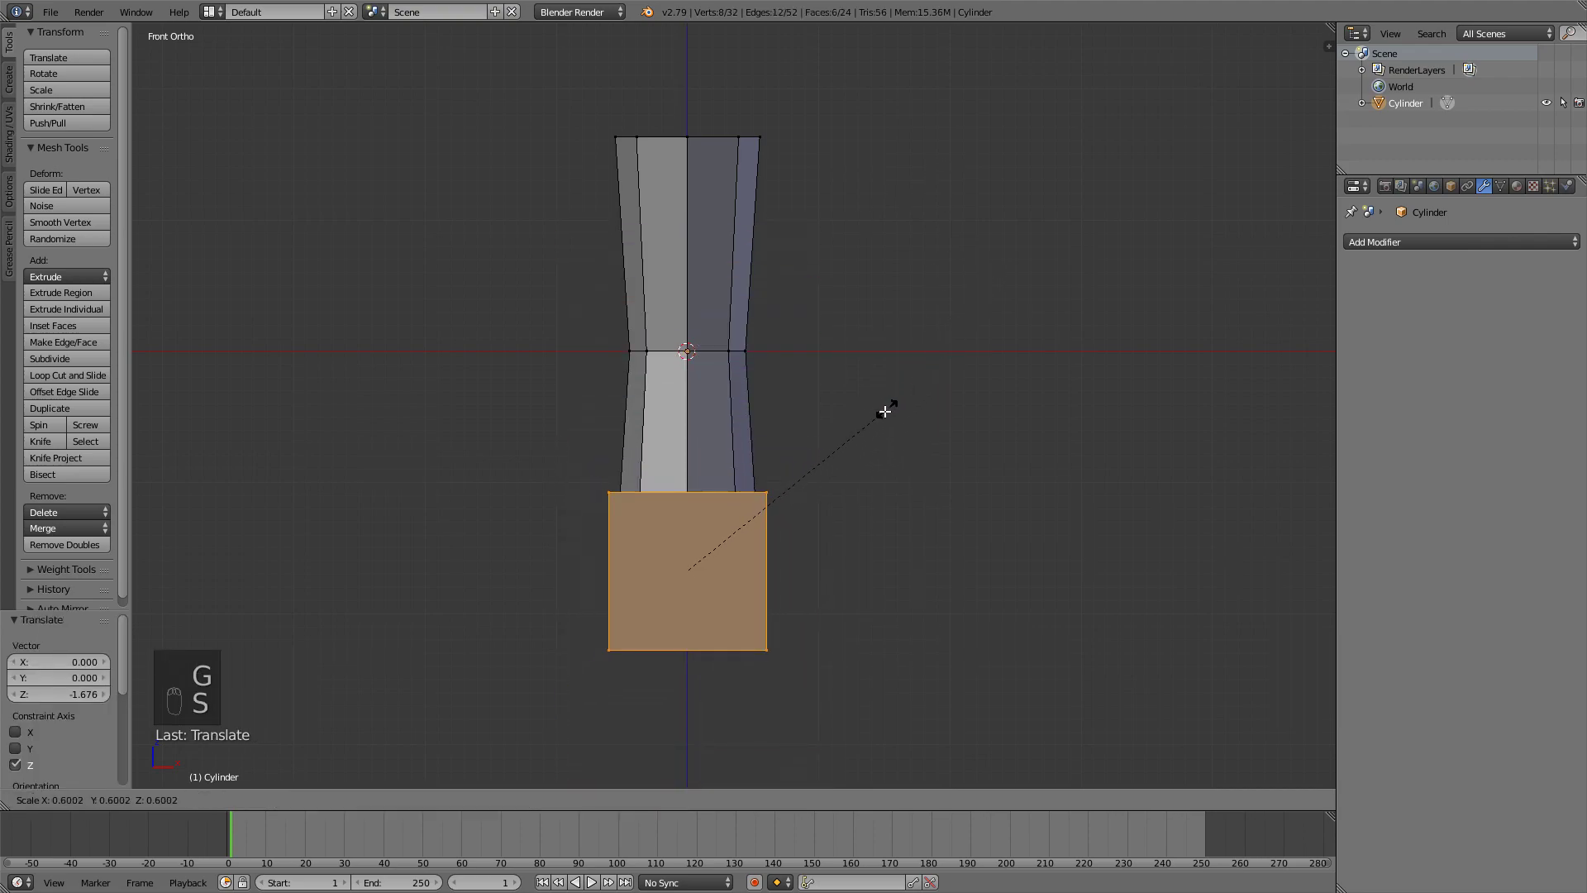
pyautogui.click(882, 413)
pyautogui.press('g')
pyautogui.press('z')
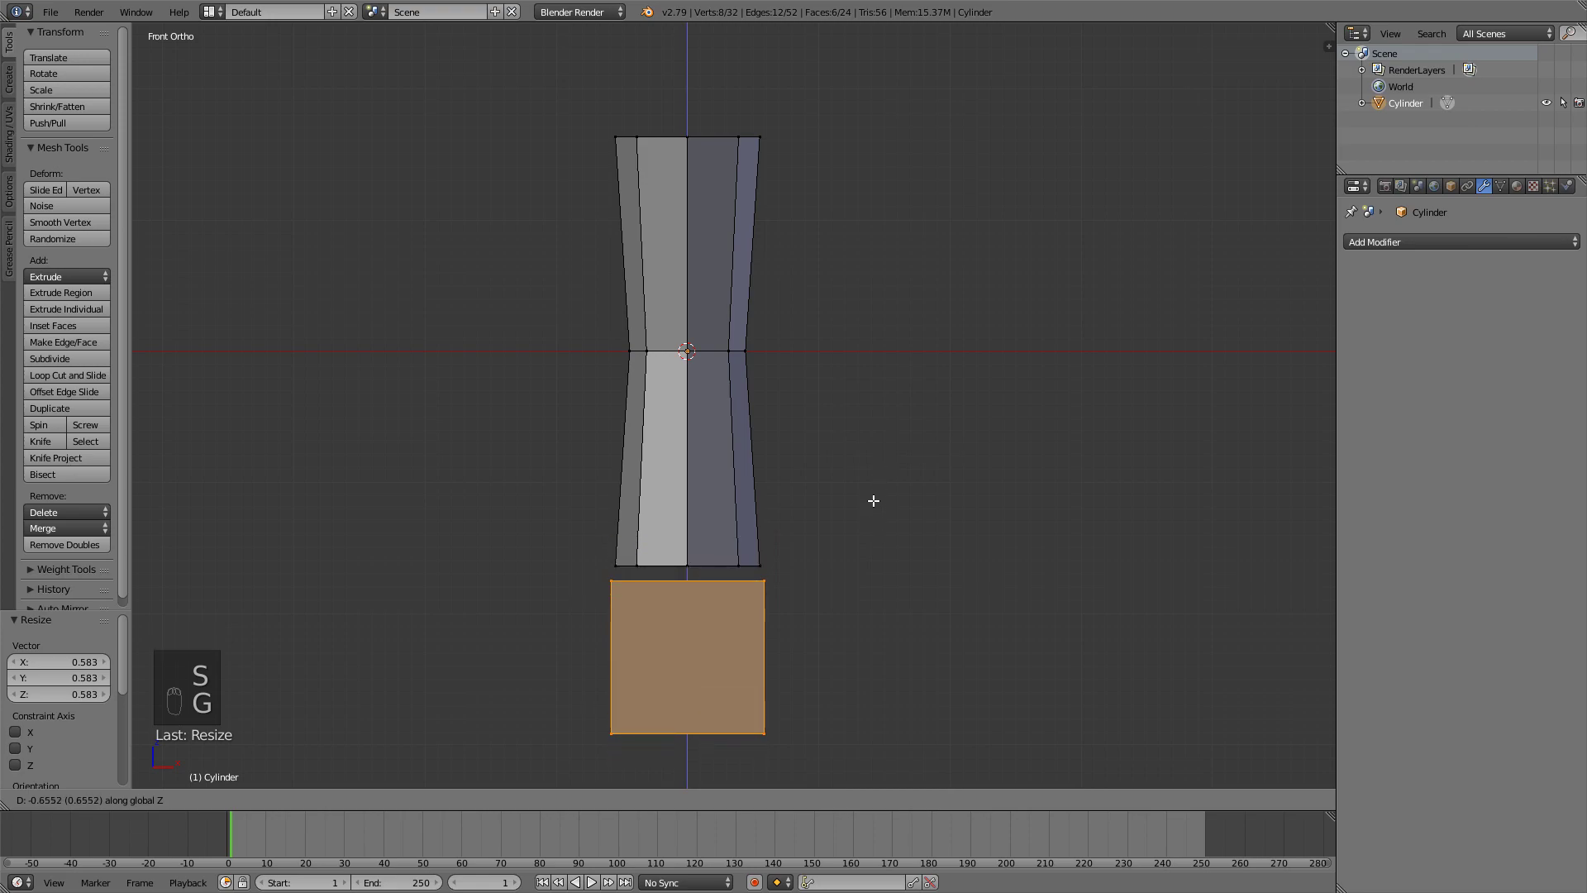
pyautogui.click(879, 476)
# Enlarge the cube slightly and shift it down about 0.05 along Z so it caps the handle's lower end
pyautogui.keyDown('shift'); pyautogui.moveTo(863, 508); pyautogui.dragTo(865, 402, button='middle'); pyautogui.keyUp('shift')
pyautogui.keyDown('shift'); pyautogui.moveTo(787, 477); pyautogui.dragTo(788, 447, button='middle'); pyautogui.keyUp('shift')
pyautogui.press('s')
pyautogui.click(896, 395)
pyautogui.press('g')
pyautogui.click(898, 413)
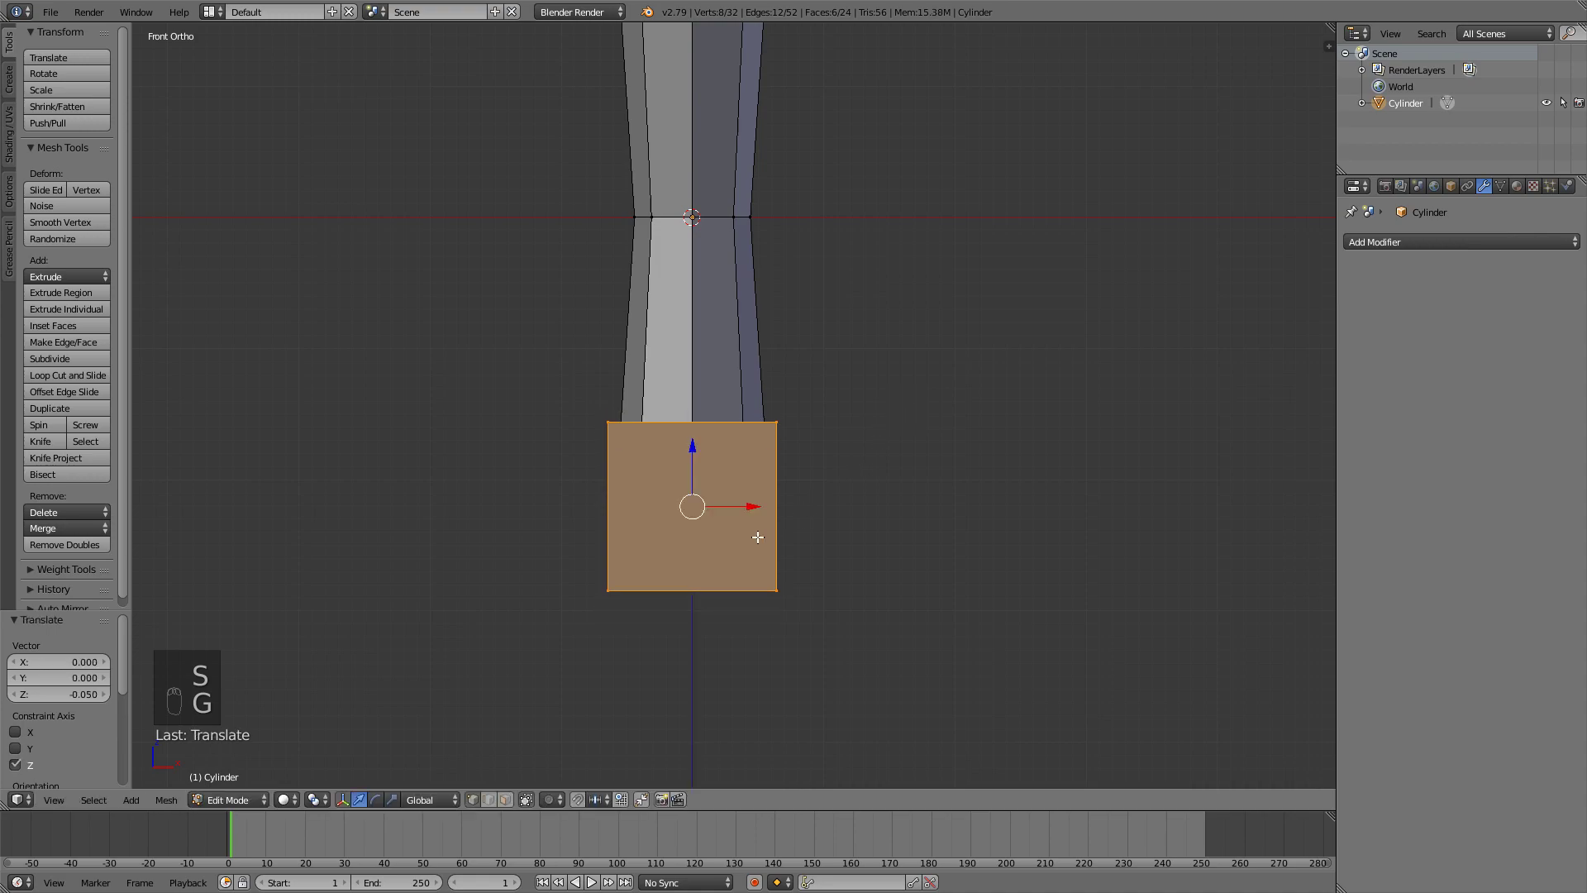
# Add two centred vertical loop cuts to the bottom cube, splitting it in both horizontal directions
pyautogui.moveTo(645, 480); pyautogui.dragTo(588, 469, button='middle')
pyautogui.hotkey('ctrl', 'r')
pyautogui.click(622, 425)
pyautogui.rightClick(620, 424)
pyautogui.hotkey('ctrl', 'r')
pyautogui.click(662, 397)
pyautogui.rightClick(662, 397)
pyautogui.moveTo(662, 397); pyautogui.dragTo(653, 389, button='middle')
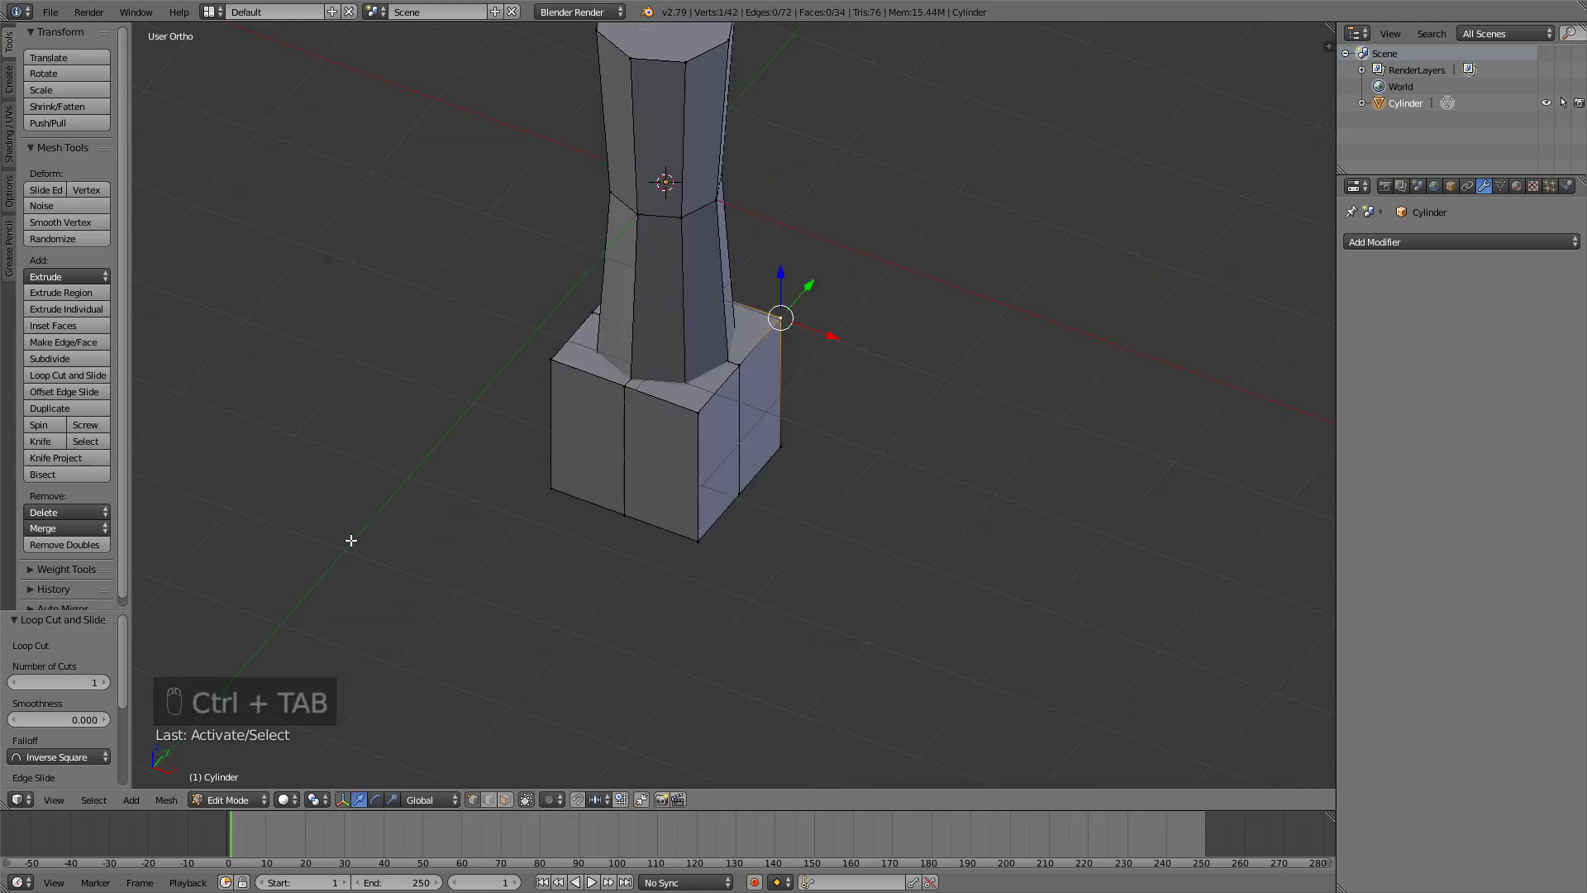
# Scale the four faces on the bottom cube's two X-facing sides to about 0.55 along Y, and leave Edit Mode
pyautogui.hotkey('ctrl', 'Tab')
pyautogui.click(289, 572)
pyautogui.moveTo(467, 539); pyautogui.dragTo(426, 536, button='middle')
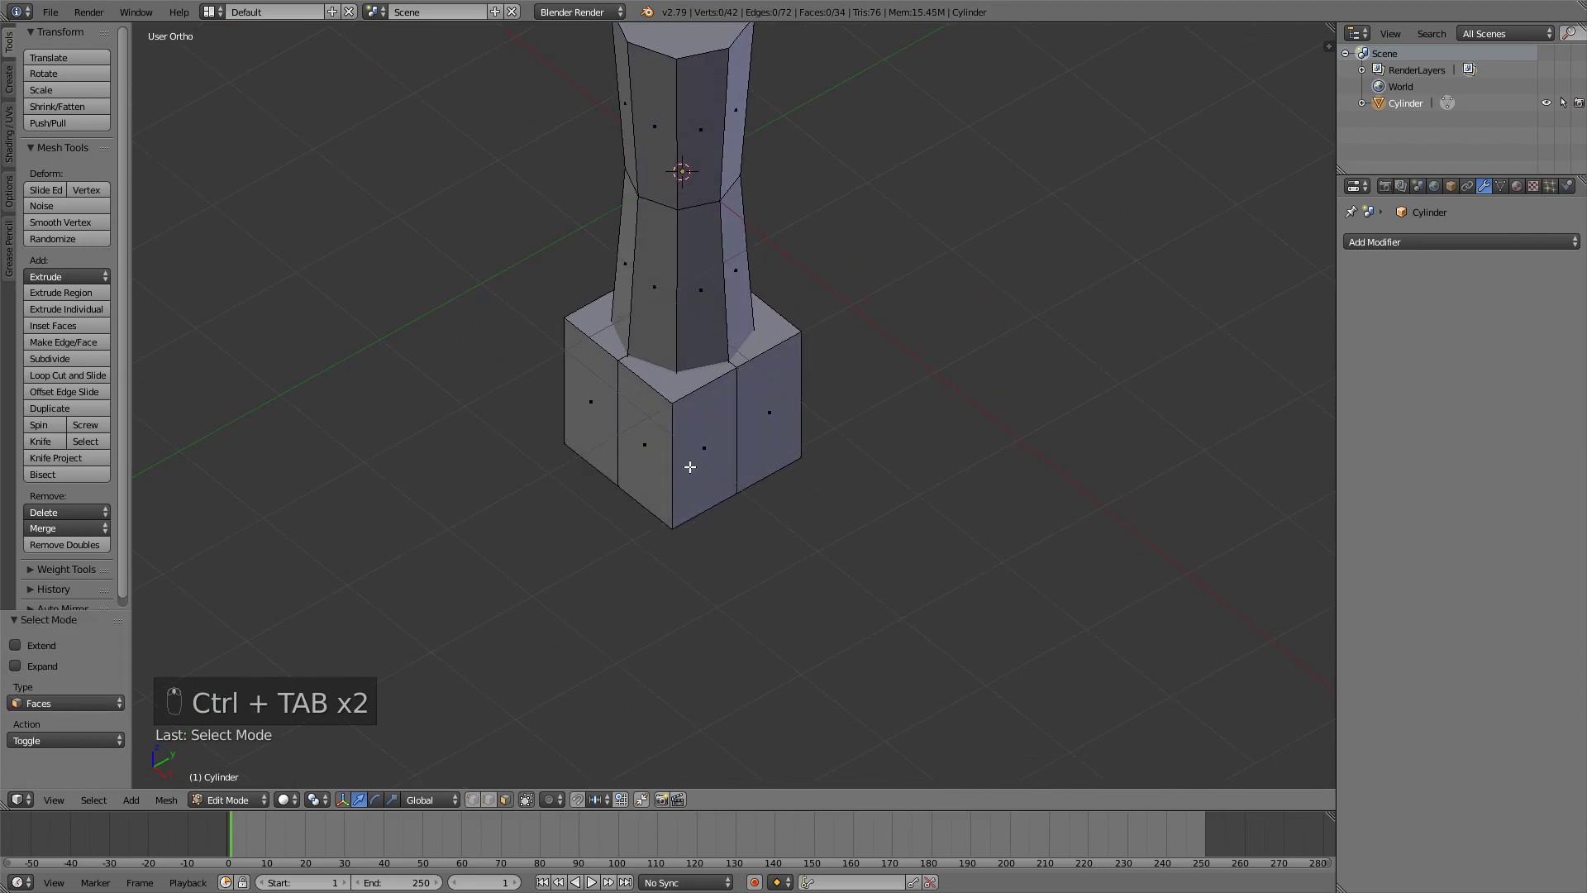
pyautogui.rightClick(694, 460)
pyautogui.keyDown('shift'); pyautogui.rightClick(760, 417); pyautogui.keyUp('shift')
pyautogui.moveTo(653, 438); pyautogui.dragTo(793, 436, button='middle')
pyautogui.keyDown('shift'); pyautogui.rightClick(626, 489); pyautogui.keyUp('shift')
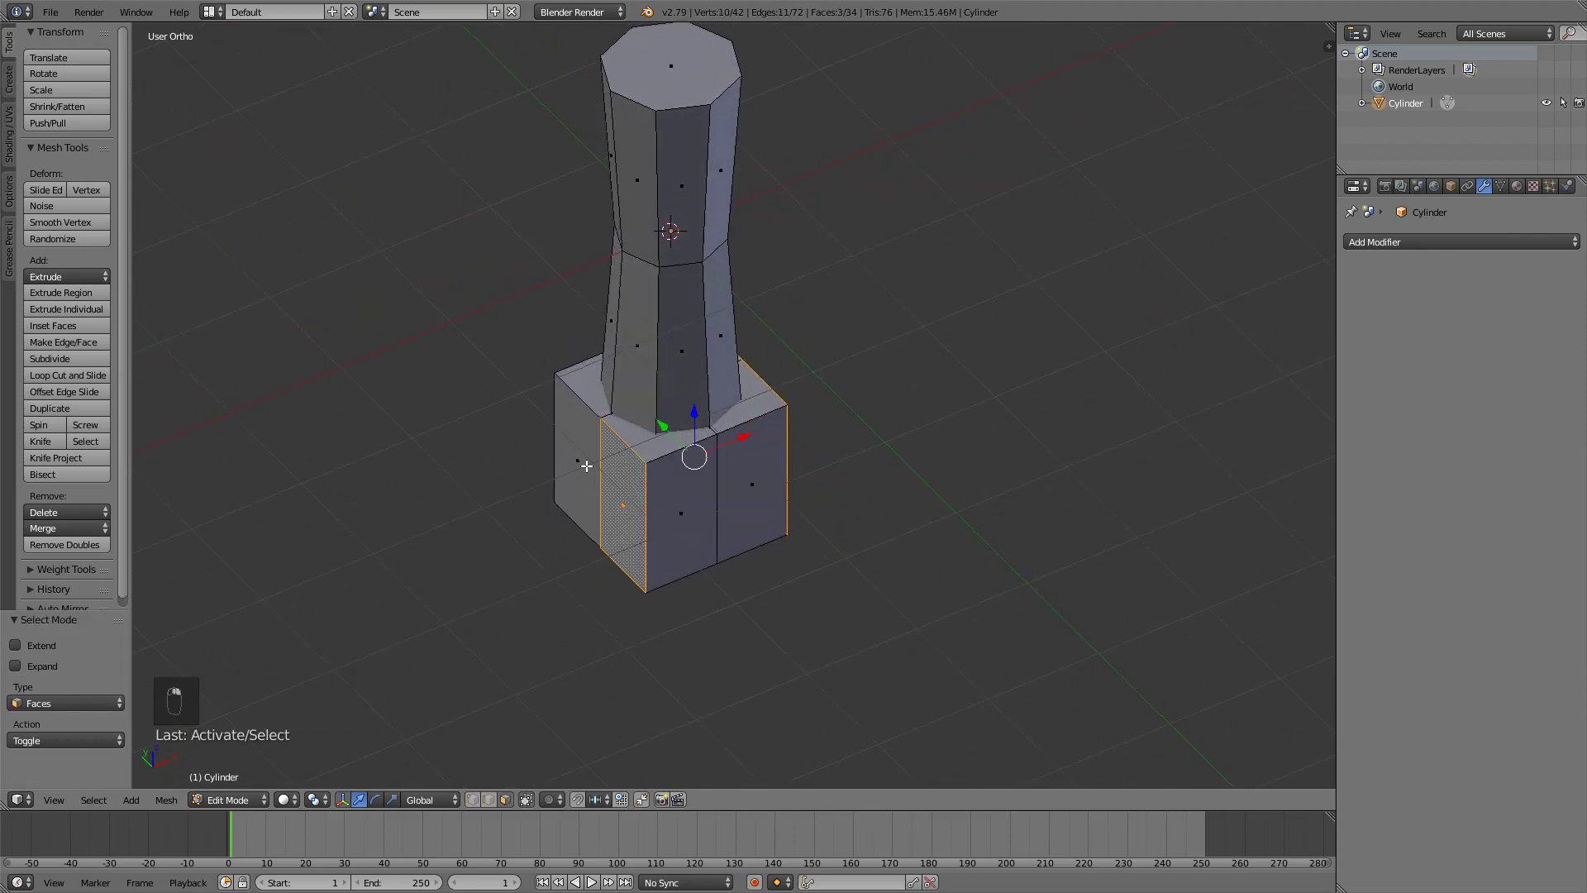
pyautogui.keyDown('shift'); pyautogui.rightClick(648, 438); pyautogui.keyUp('shift')
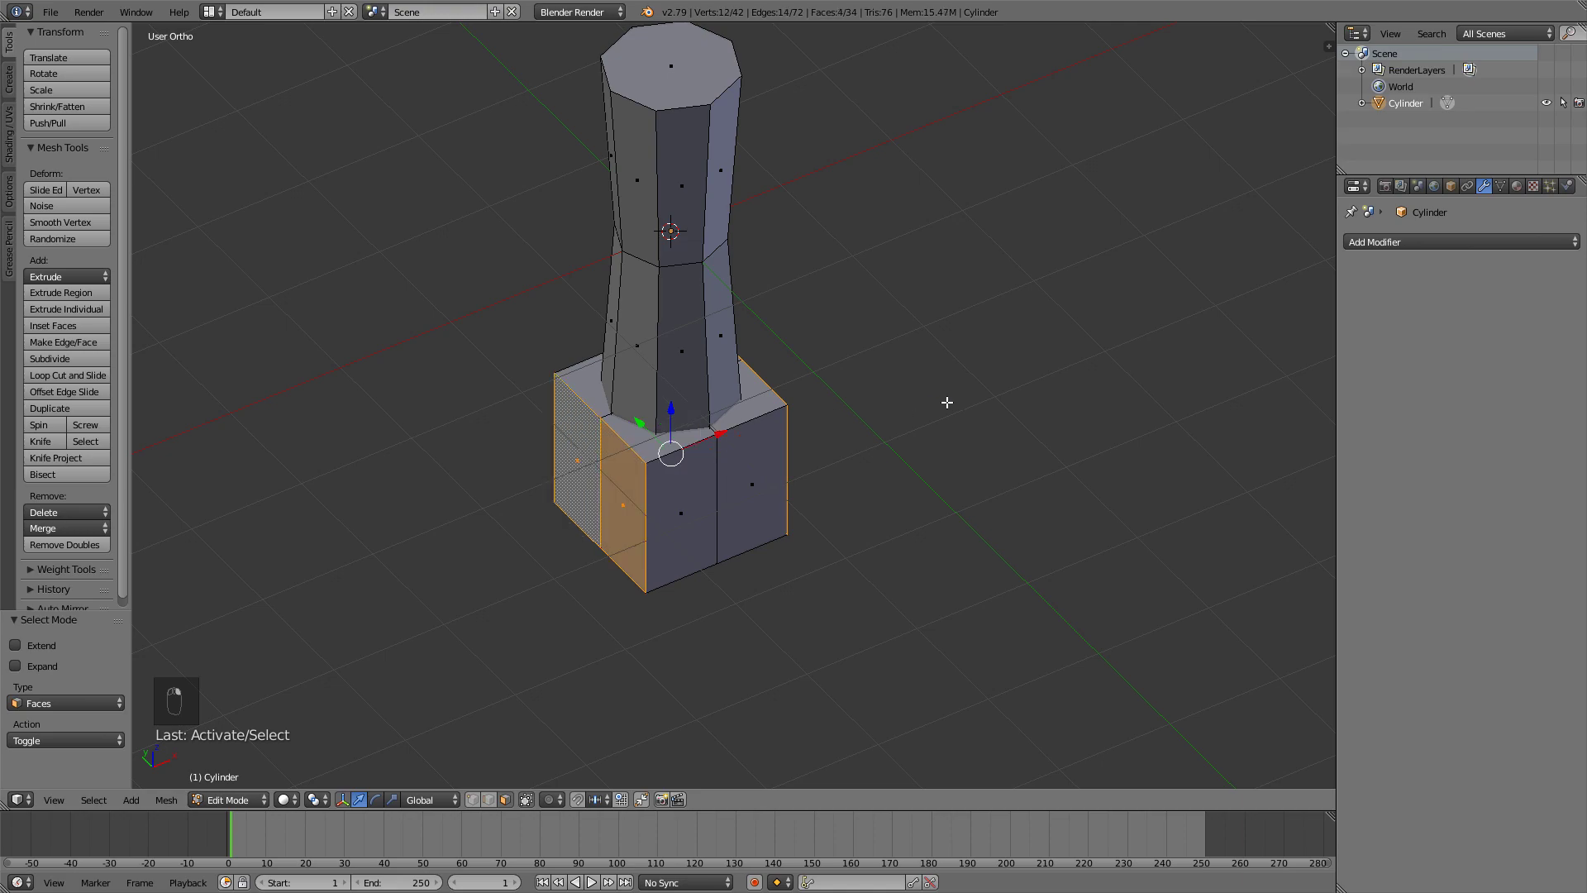
pyautogui.moveTo(939, 408); pyautogui.dragTo(913, 273, button='middle')
pyautogui.press('s')
pyautogui.press('y')
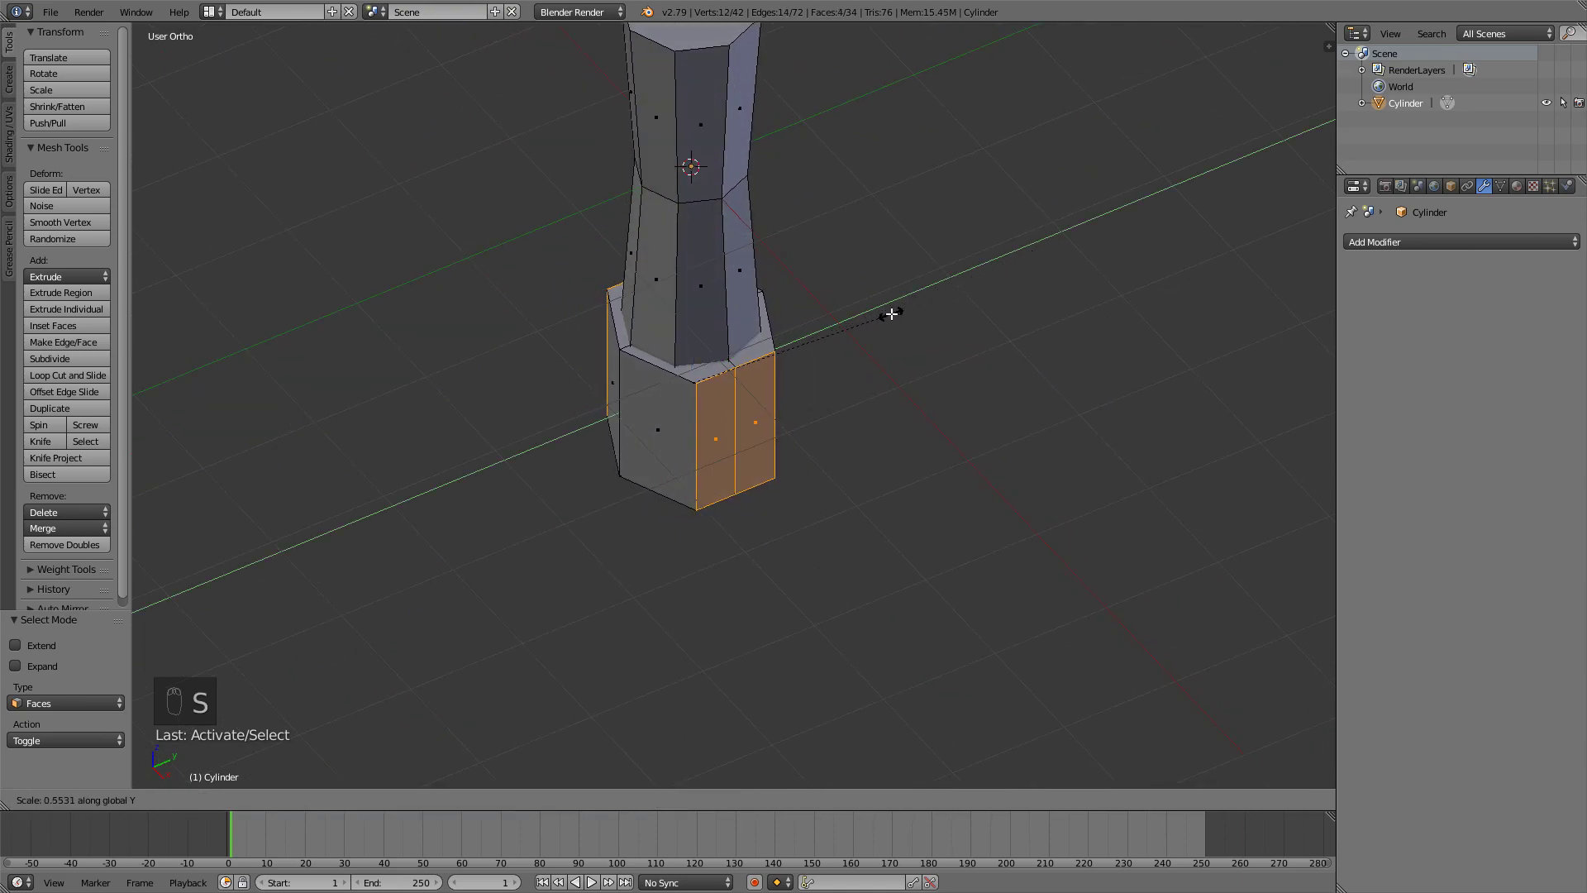
pyautogui.click(891, 315)
pyautogui.press('Tab')
# In front view, add another cube to the same mesh and move it up about 2.281 along Z for the hammer head
pyautogui.moveTo(885, 314); pyautogui.dragTo(781, 285, button='middle')
pyautogui.press('KP_1')
pyautogui.hotkey('shift', 'a')
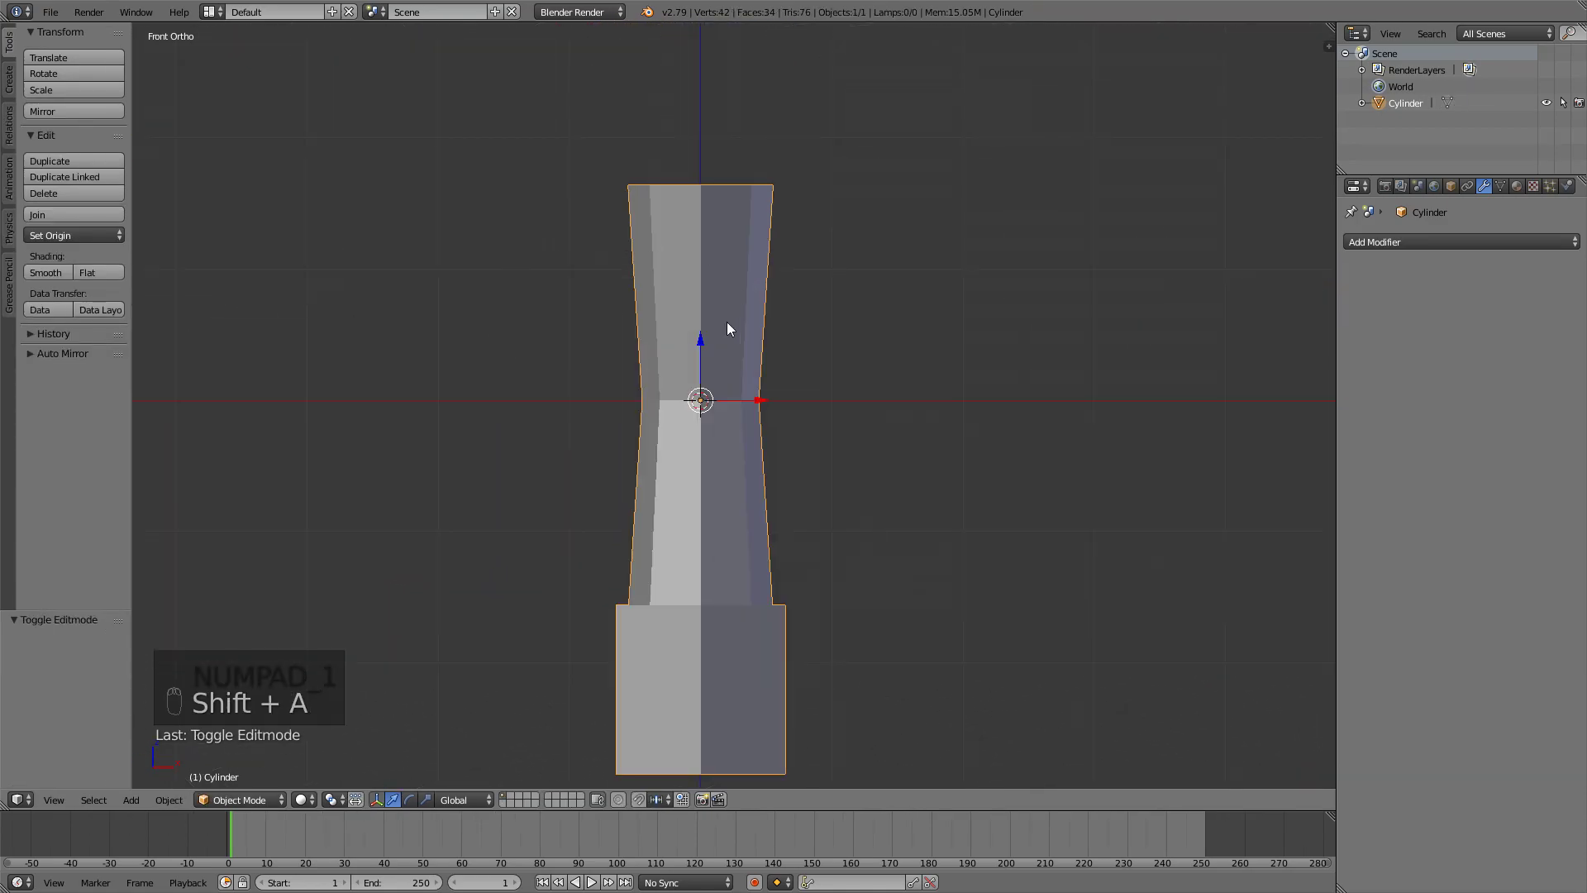
pyautogui.press('Tab')
pyautogui.hotkey('shift', 'a')
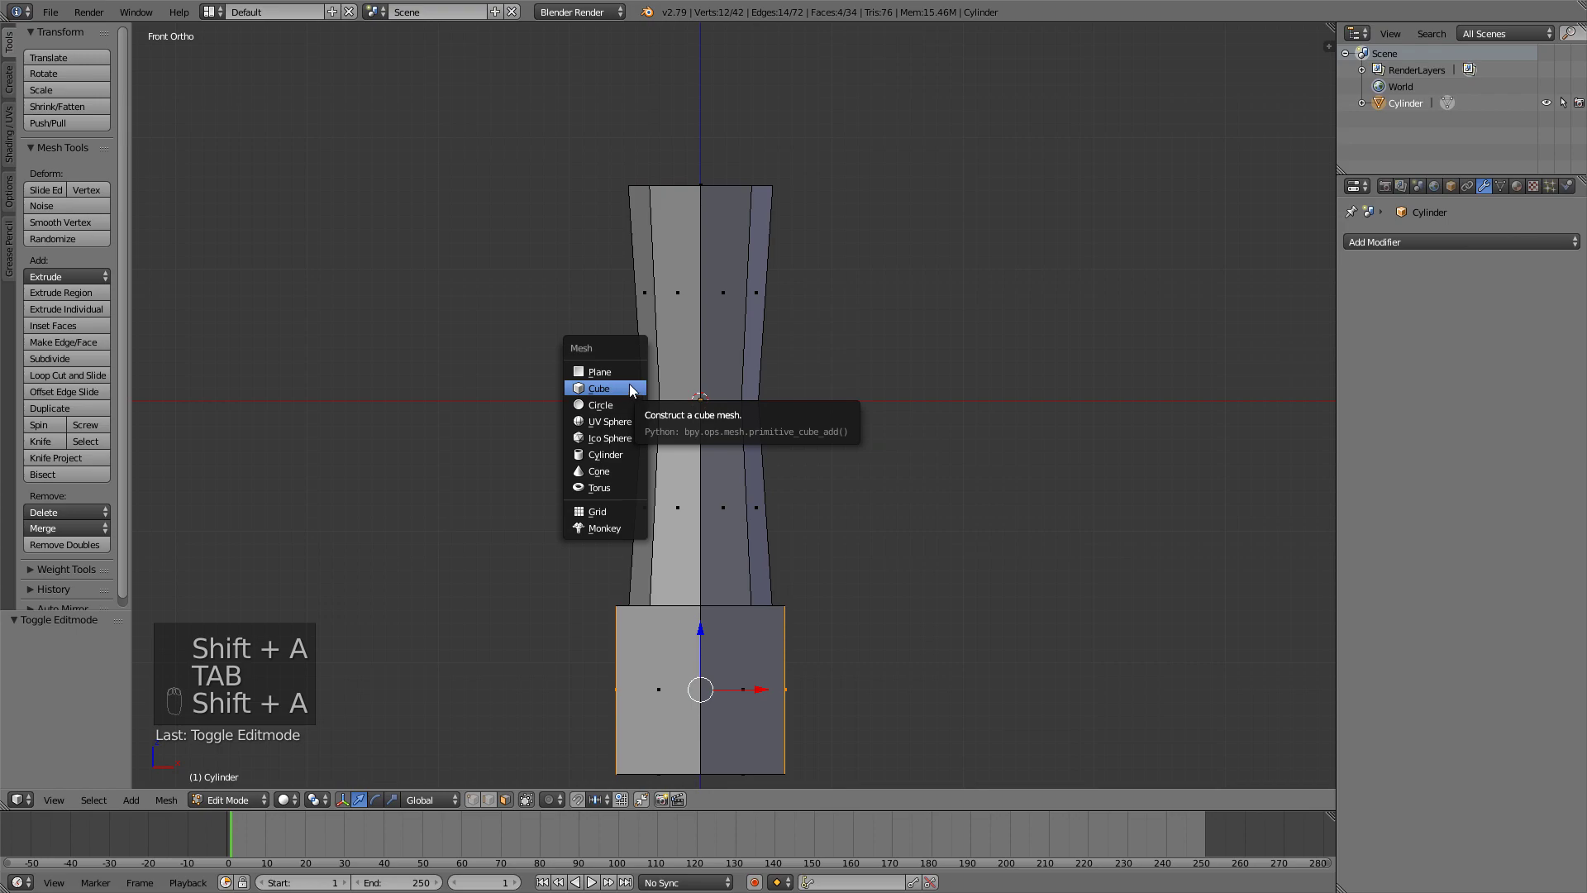
pyautogui.click(628, 384)
pyautogui.press('g')
pyautogui.click(873, 124)
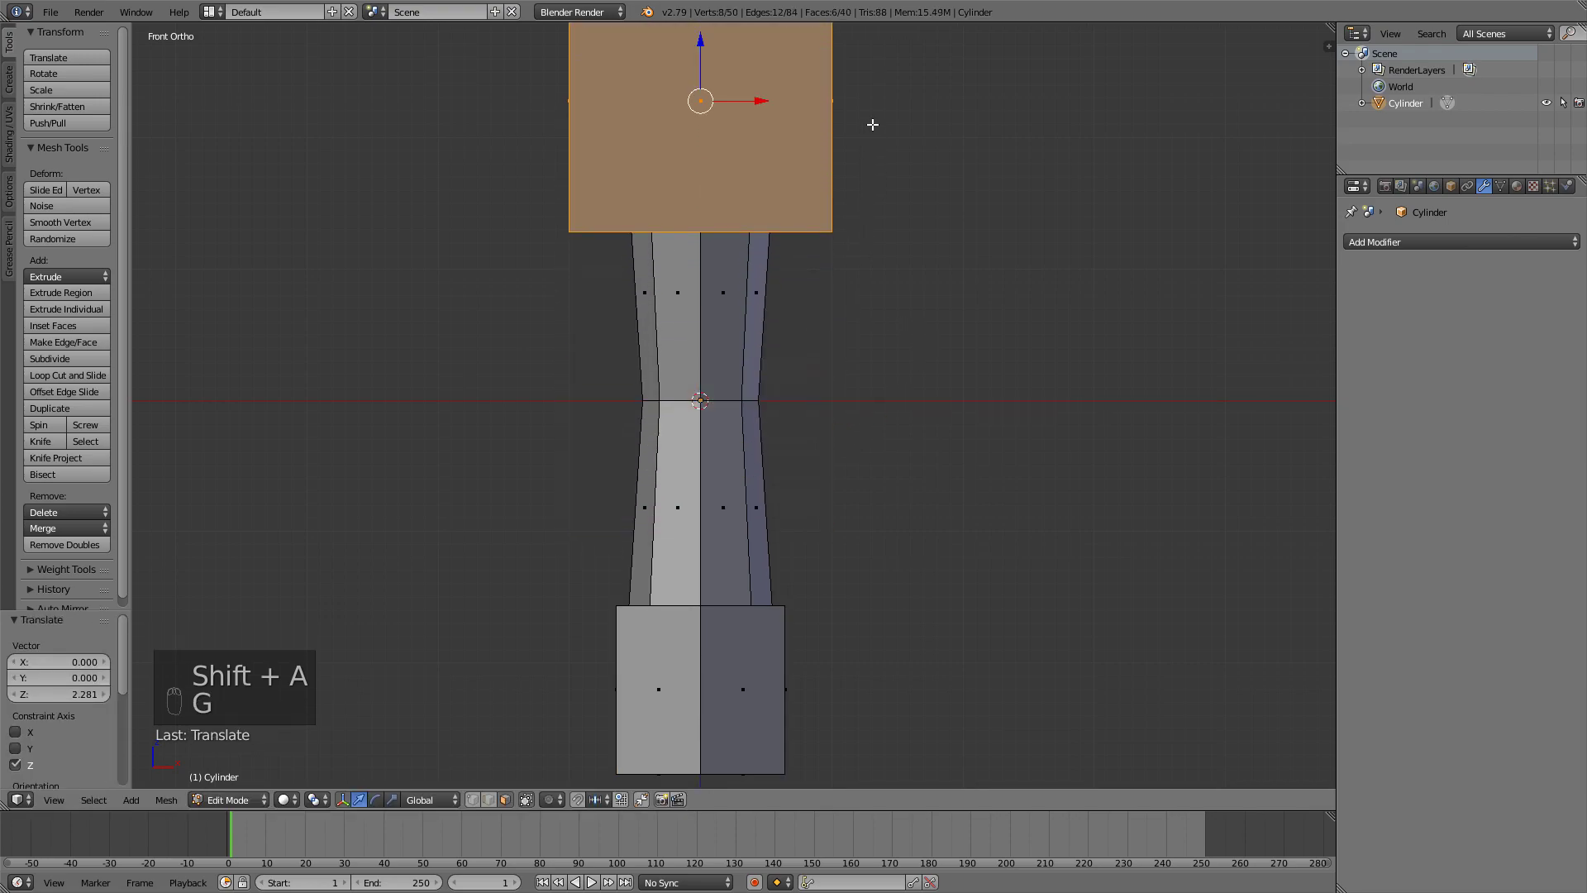
# Flatten the upper cube along Z to roughly half its height and lower it onto the top of the handle
pyautogui.keyDown('shift'); pyautogui.scroll(3, 616, 315); pyautogui.keyUp('shift')
pyautogui.scroll(-3, 882, 326)
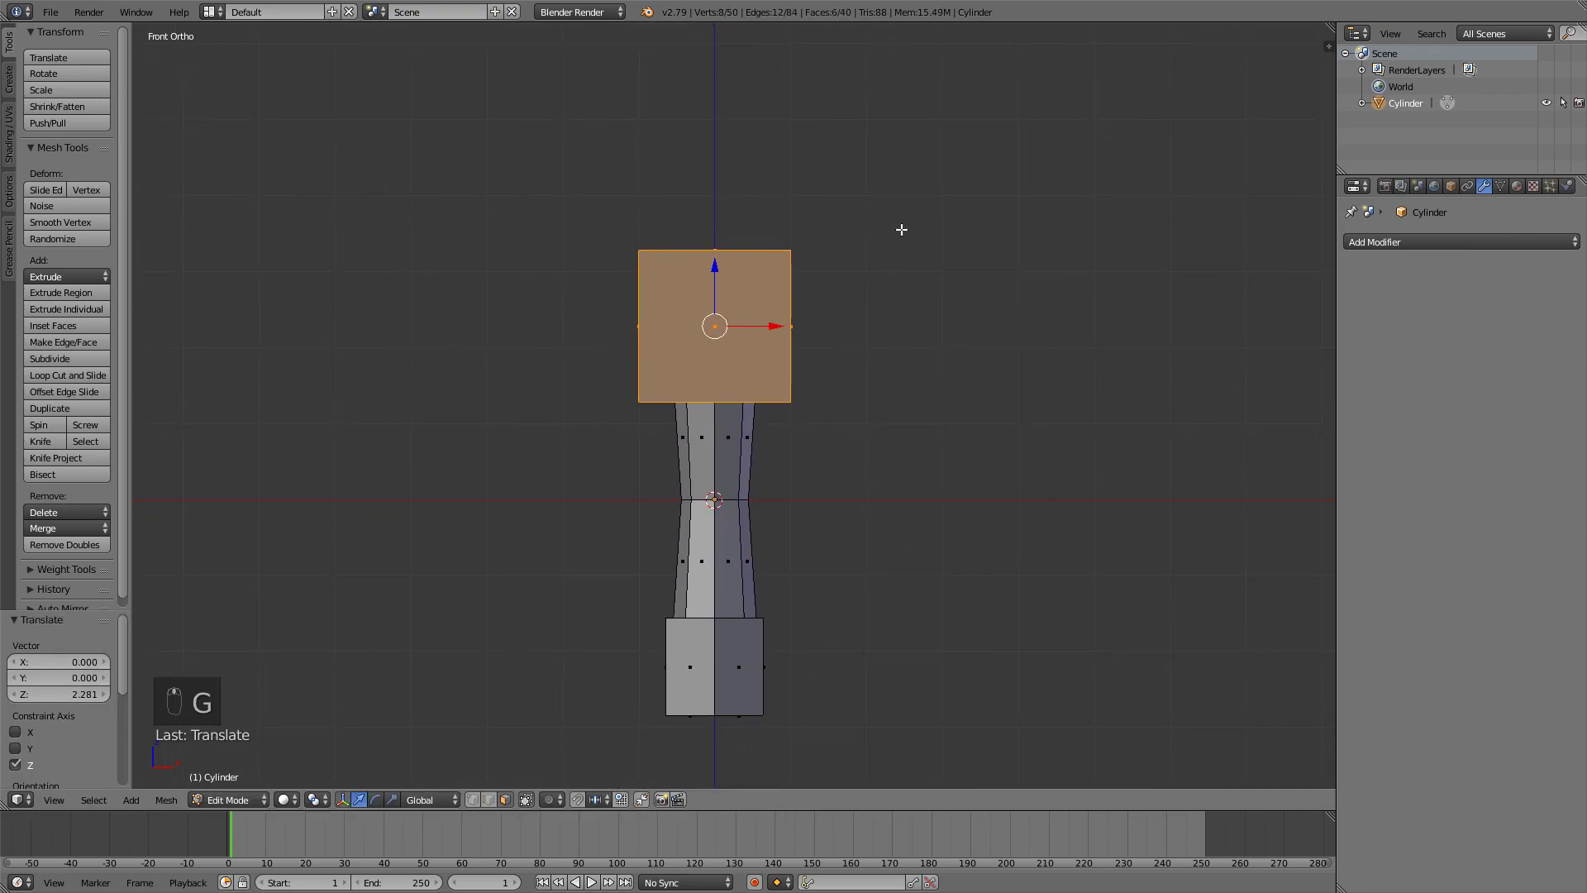
pyautogui.press('s')
pyautogui.press('z')
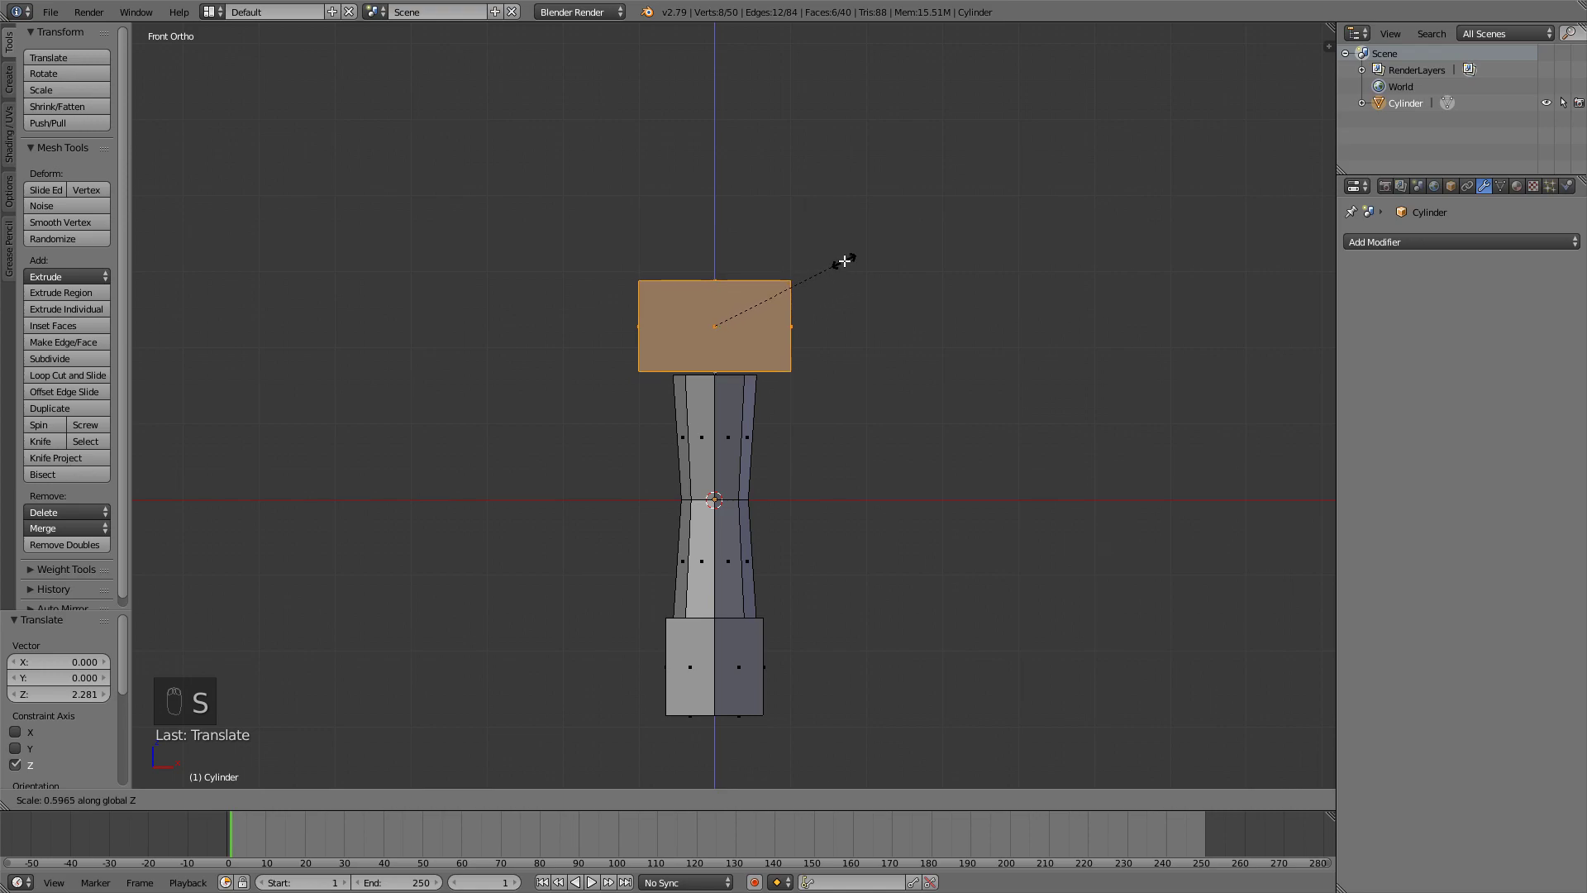
pyautogui.click(845, 261)
pyautogui.press('g')
pyautogui.press('z')
pyautogui.click(842, 284)
pyautogui.press('s')
pyautogui.press('z')
pyautogui.click(841, 271)
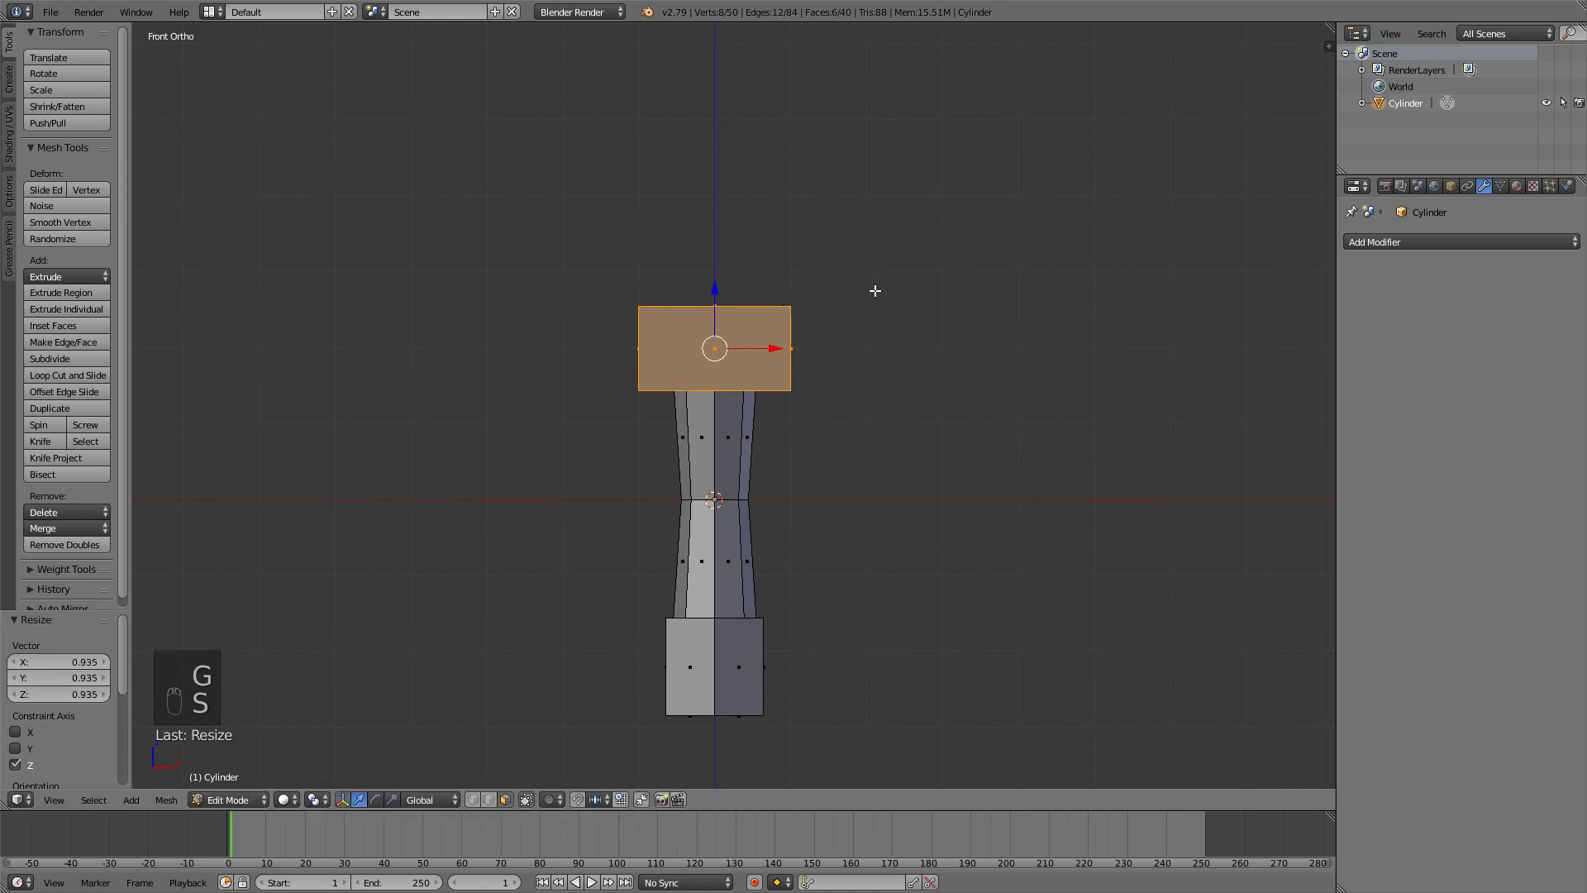
# Scale the flattened upper cube to about 2 along X to form a wide hammer head
pyautogui.press('s')
pyautogui.press('x')
pyautogui.click(1026, 323)
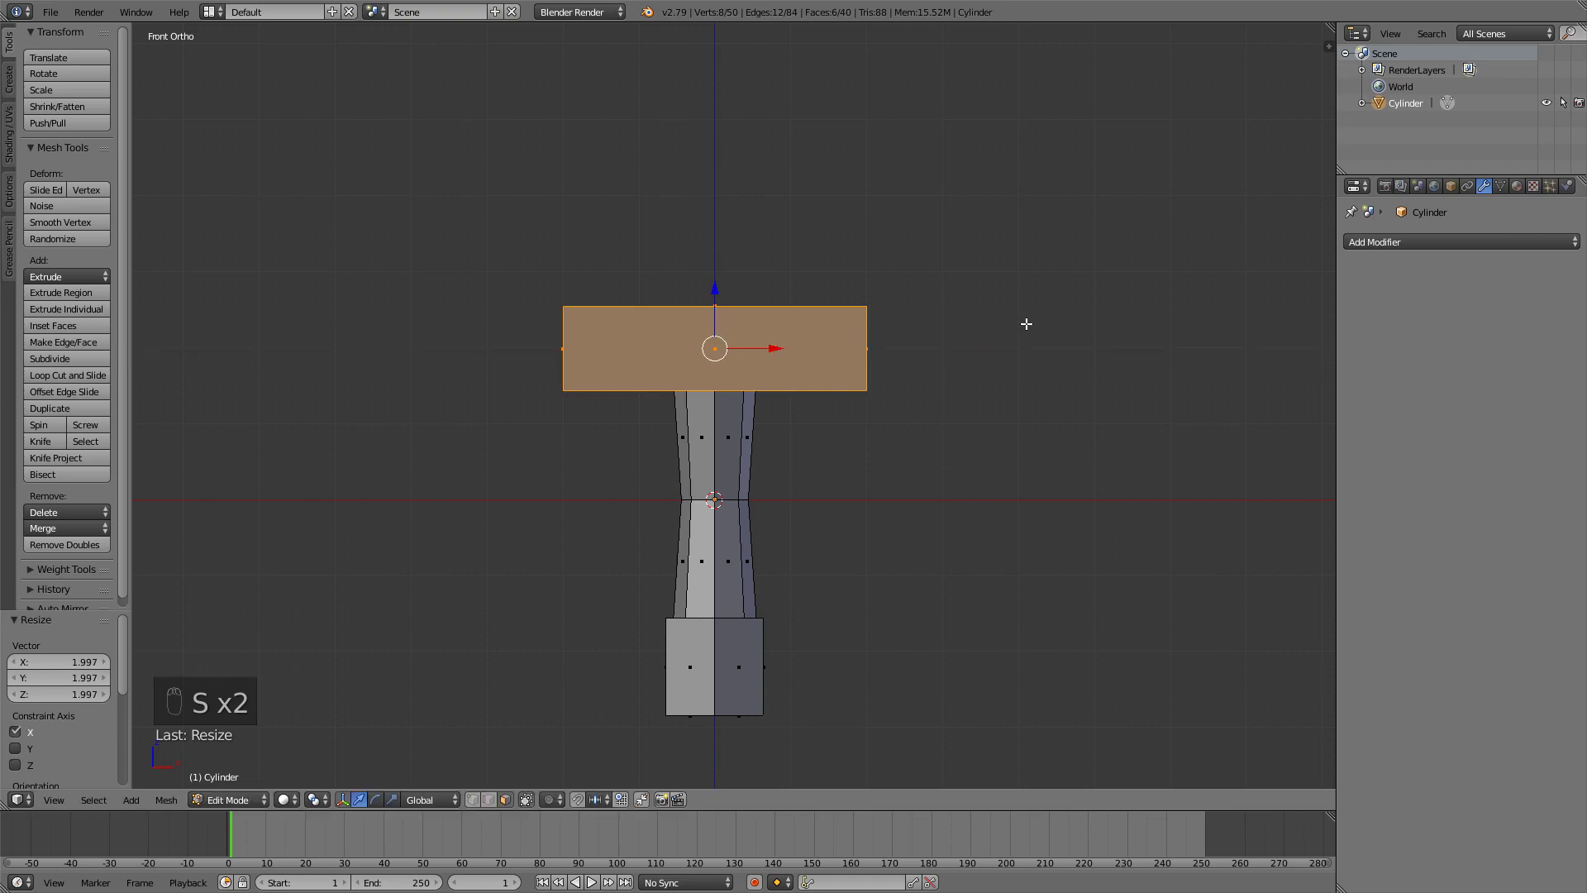
# Add two centred loop cuts to the hammer head, one across its width and one along its length
pyautogui.moveTo(791, 349); pyautogui.dragTo(731, 357, button='middle')
pyautogui.hotkey('ctrl', 'r')
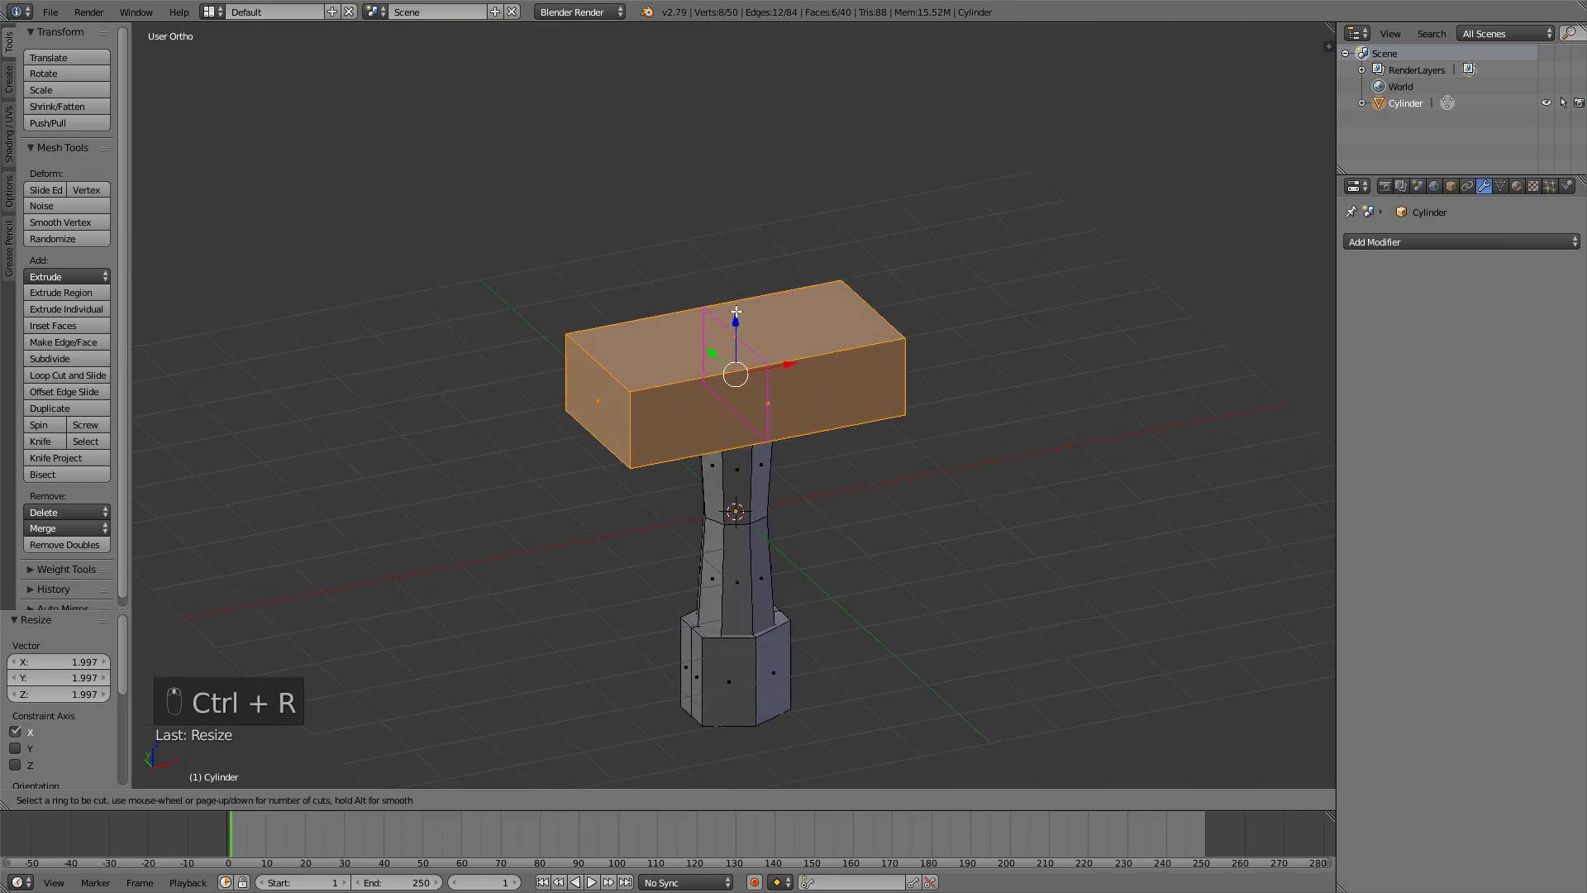
pyautogui.click(727, 320)
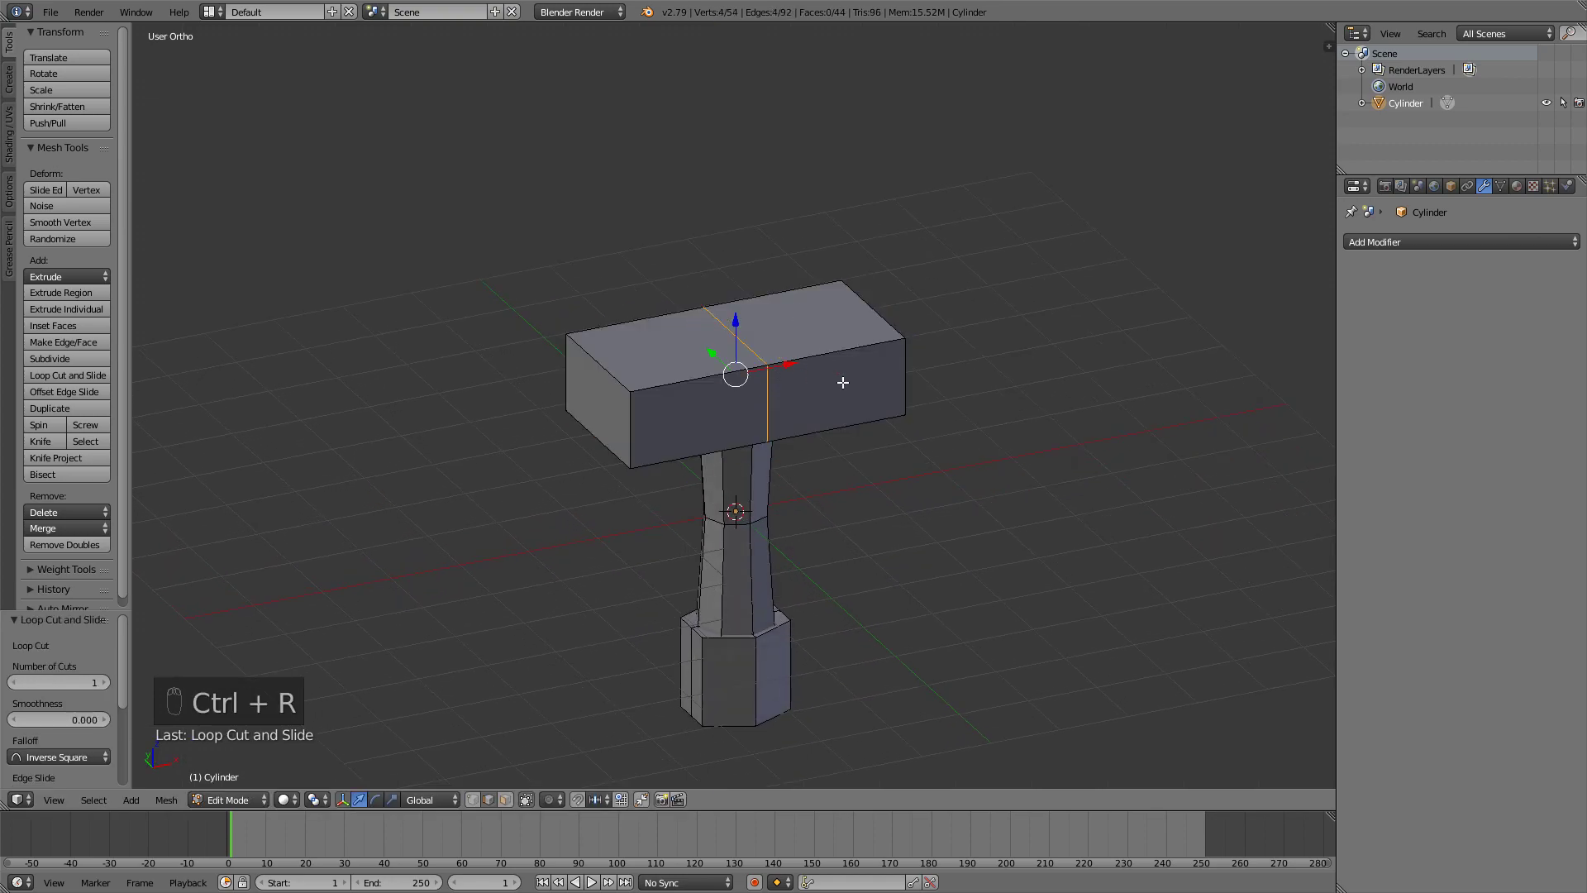
pyautogui.moveTo(843, 382); pyautogui.dragTo(938, 405, button='middle')
pyautogui.hotkey('ctrl', 'r')
pyautogui.click(779, 326)
pyautogui.rightClick(778, 326)
# Extrude the four end faces of the block above the handle and spread them outward to about 1.4 along X
pyautogui.moveTo(884, 335); pyautogui.dragTo(719, 334, button='middle')
pyautogui.hotkey('ctrl', 'Tab')
pyautogui.click(708, 330)
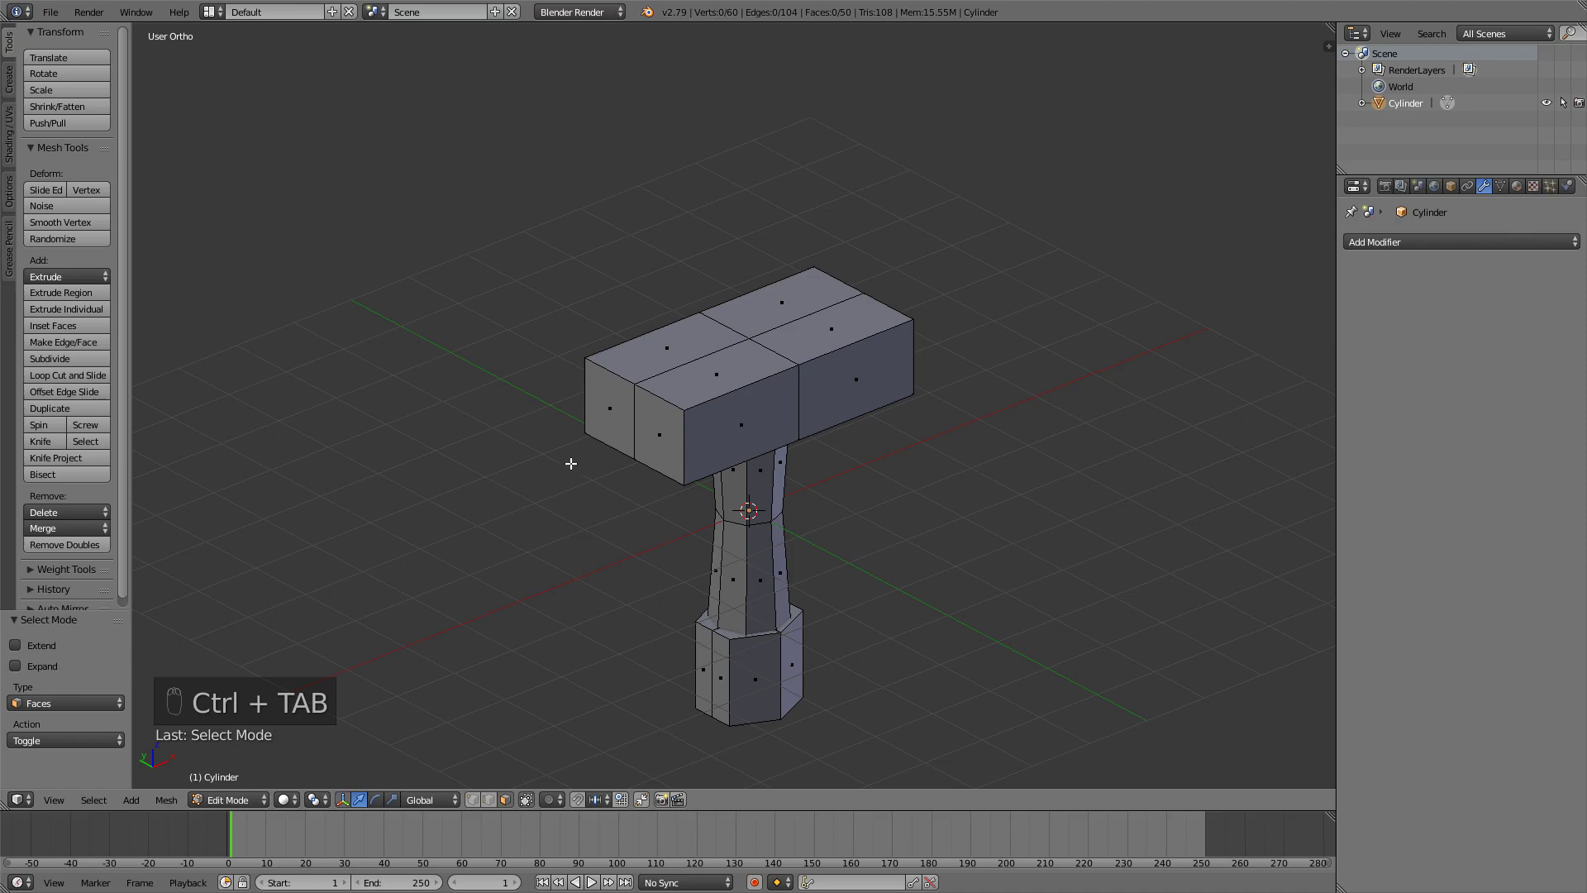
pyautogui.rightClick(595, 411)
pyautogui.keyDown('shift'); pyautogui.rightClick(651, 430); pyautogui.keyUp('shift')
pyautogui.moveTo(768, 417); pyautogui.dragTo(563, 422, button='middle')
pyautogui.keyDown('shift'); pyautogui.rightClick(734, 429); pyautogui.keyUp('shift')
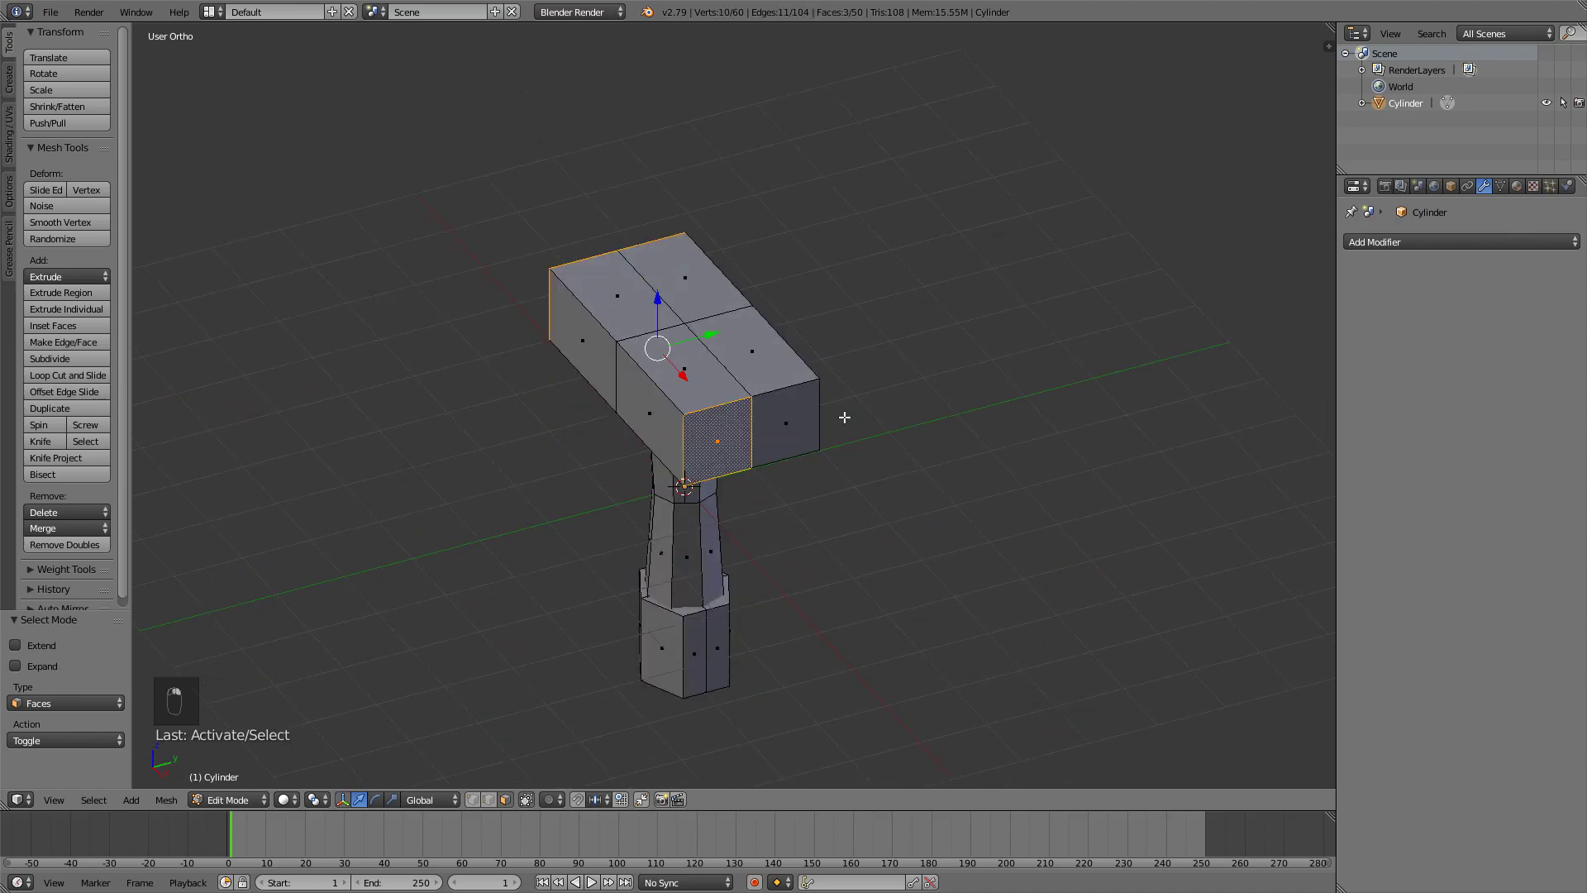
pyautogui.keyDown('shift'); pyautogui.click(786, 423); pyautogui.keyUp('shift')
pyautogui.moveTo(739, 424); pyautogui.dragTo(910, 383, button='middle')
pyautogui.press('e')
pyautogui.rightClick(1002, 355)
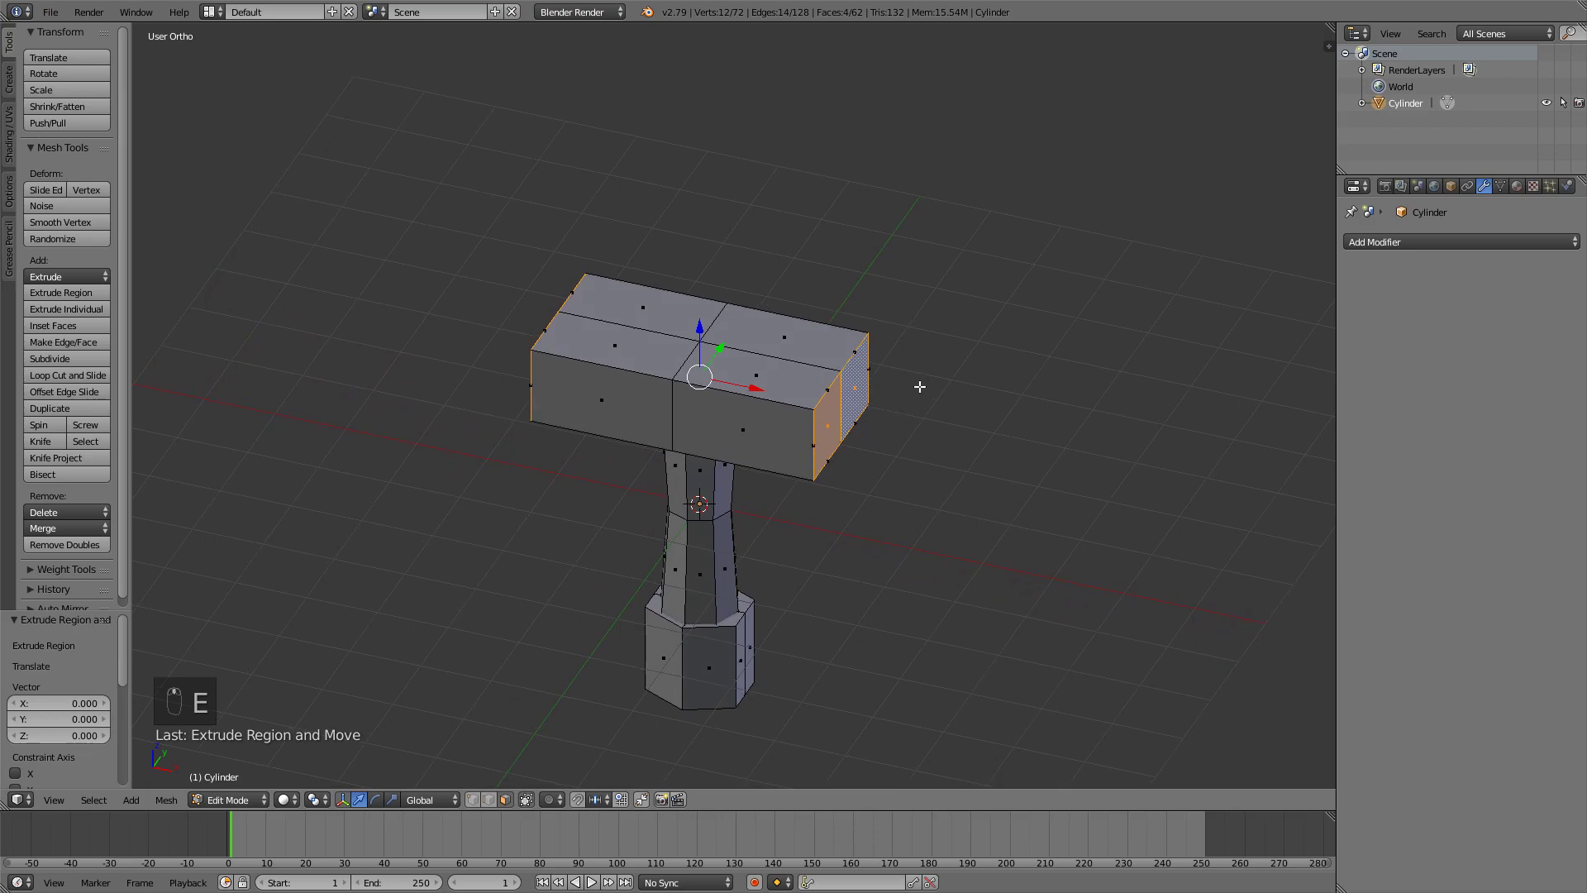
pyautogui.press('s')
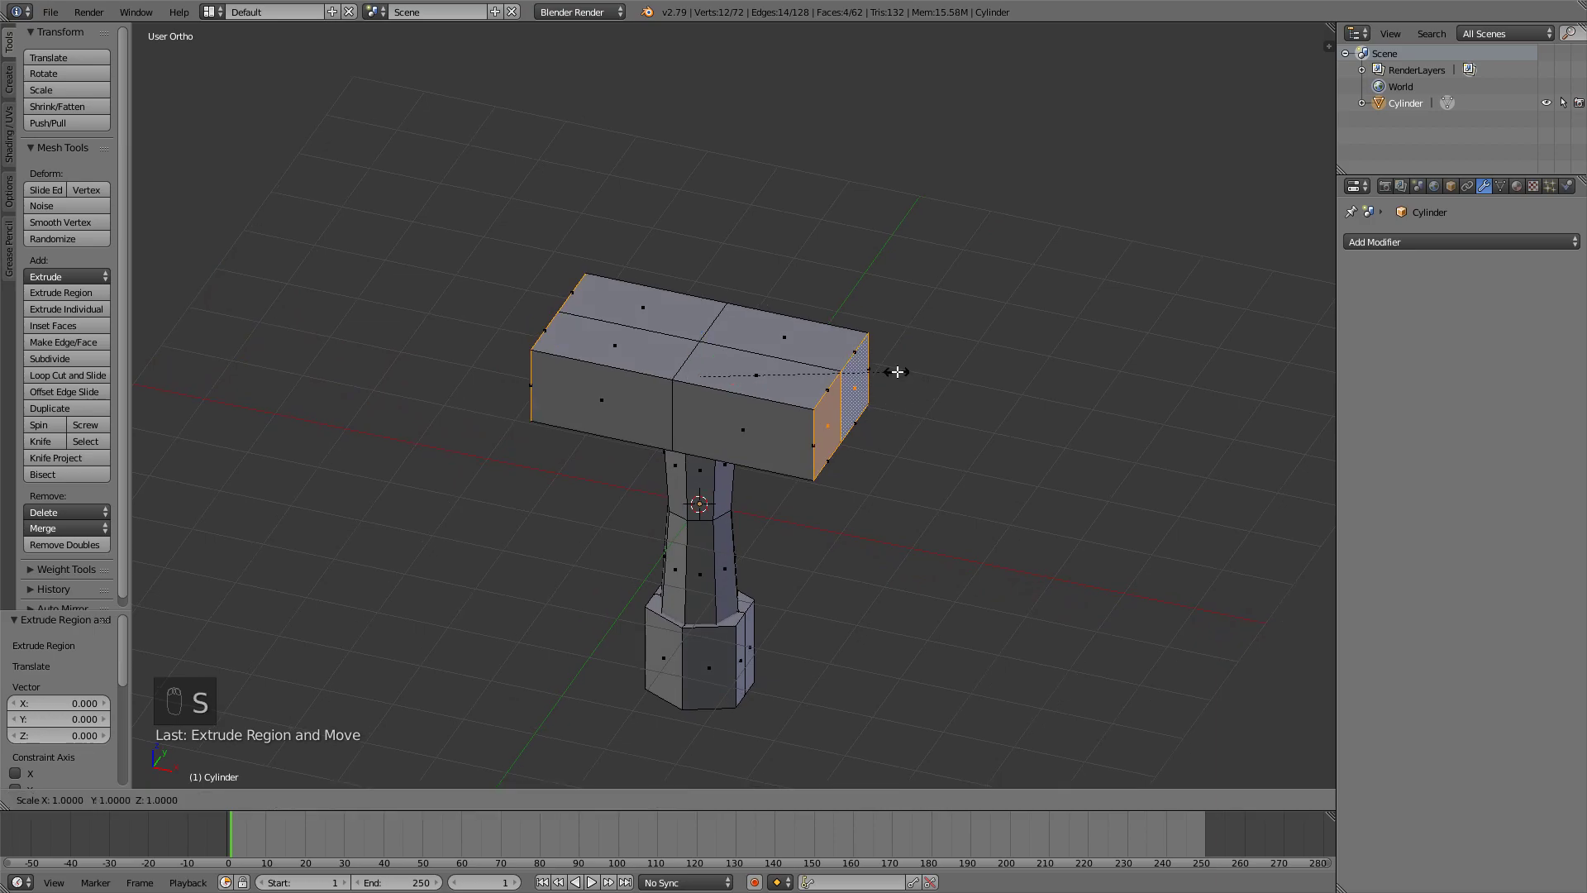
pyautogui.press('x')
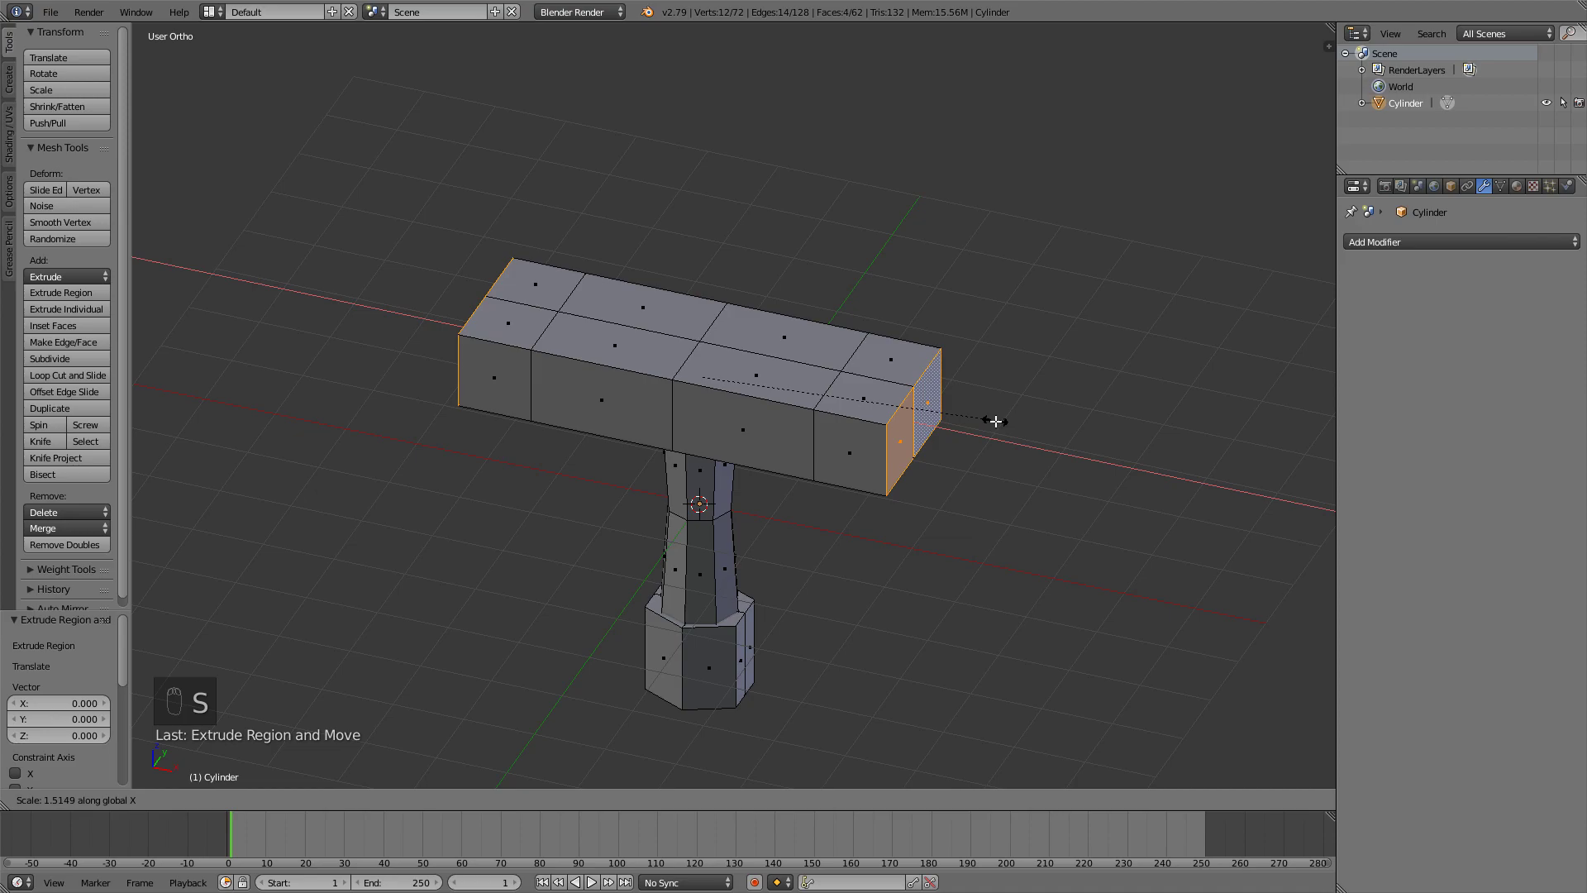
pyautogui.click(972, 420)
# Narrow the extruded end faces of the block along Y so both ends taper
pyautogui.moveTo(973, 419); pyautogui.dragTo(971, 383, button='middle')
pyautogui.press('s')
pyautogui.press('y')
pyautogui.click(910, 405)
pyautogui.press('Tab')
pyautogui.moveTo(914, 408); pyautogui.dragTo(984, 339, button='middle')
# In front view, lengthen the whole handle along Z and move it down 1.045
pyautogui.press('Tab')
pyautogui.press('KP_1')
pyautogui.rightClick(719, 483)
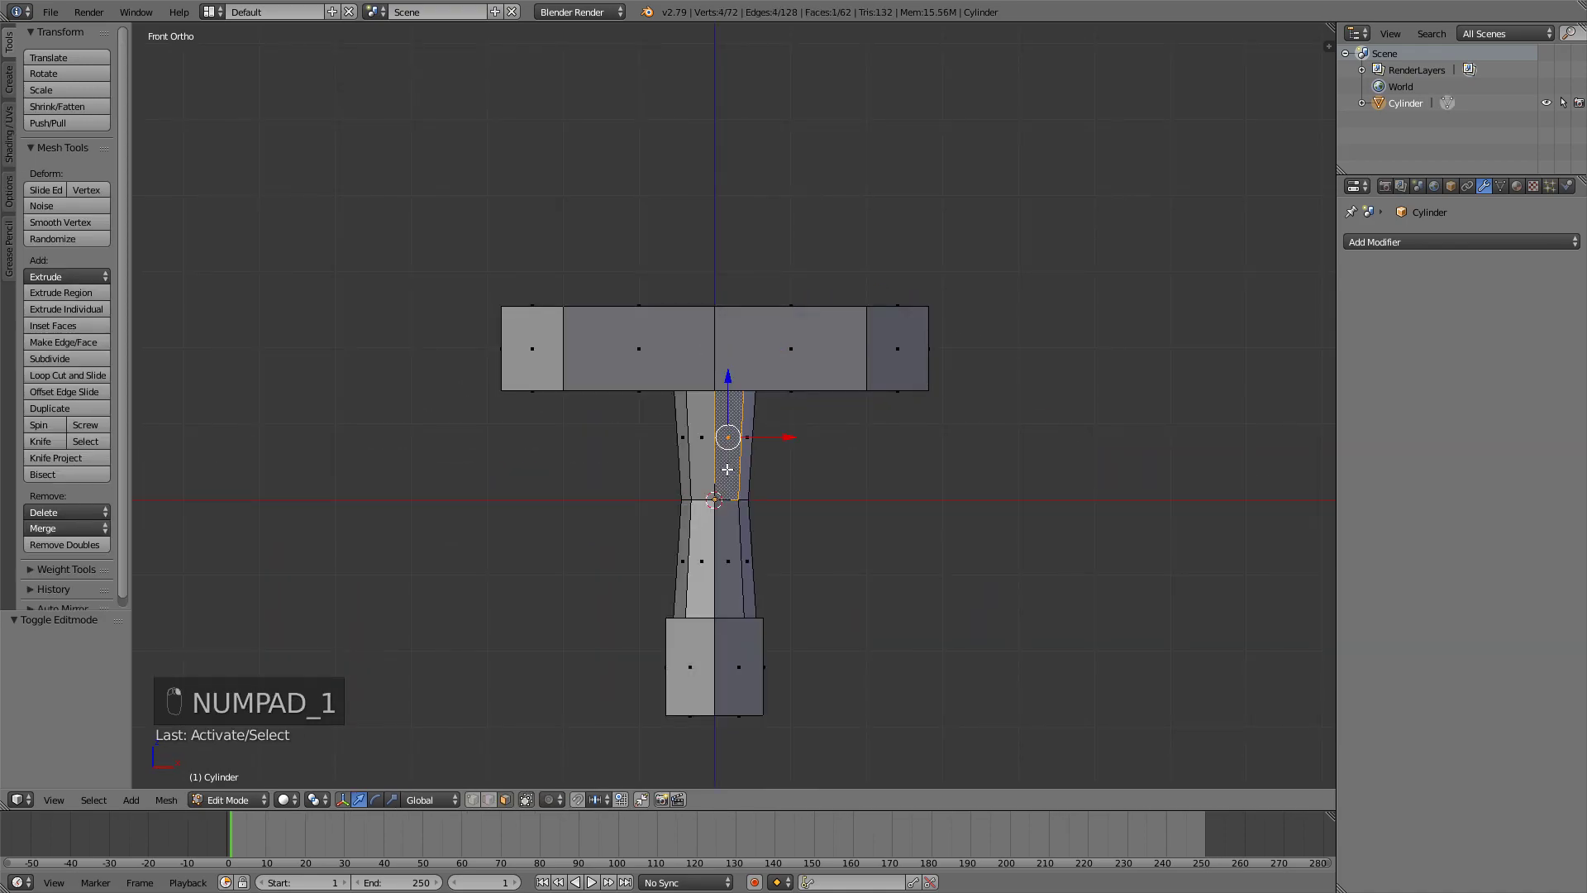
pyautogui.press('l')
pyautogui.press('s')
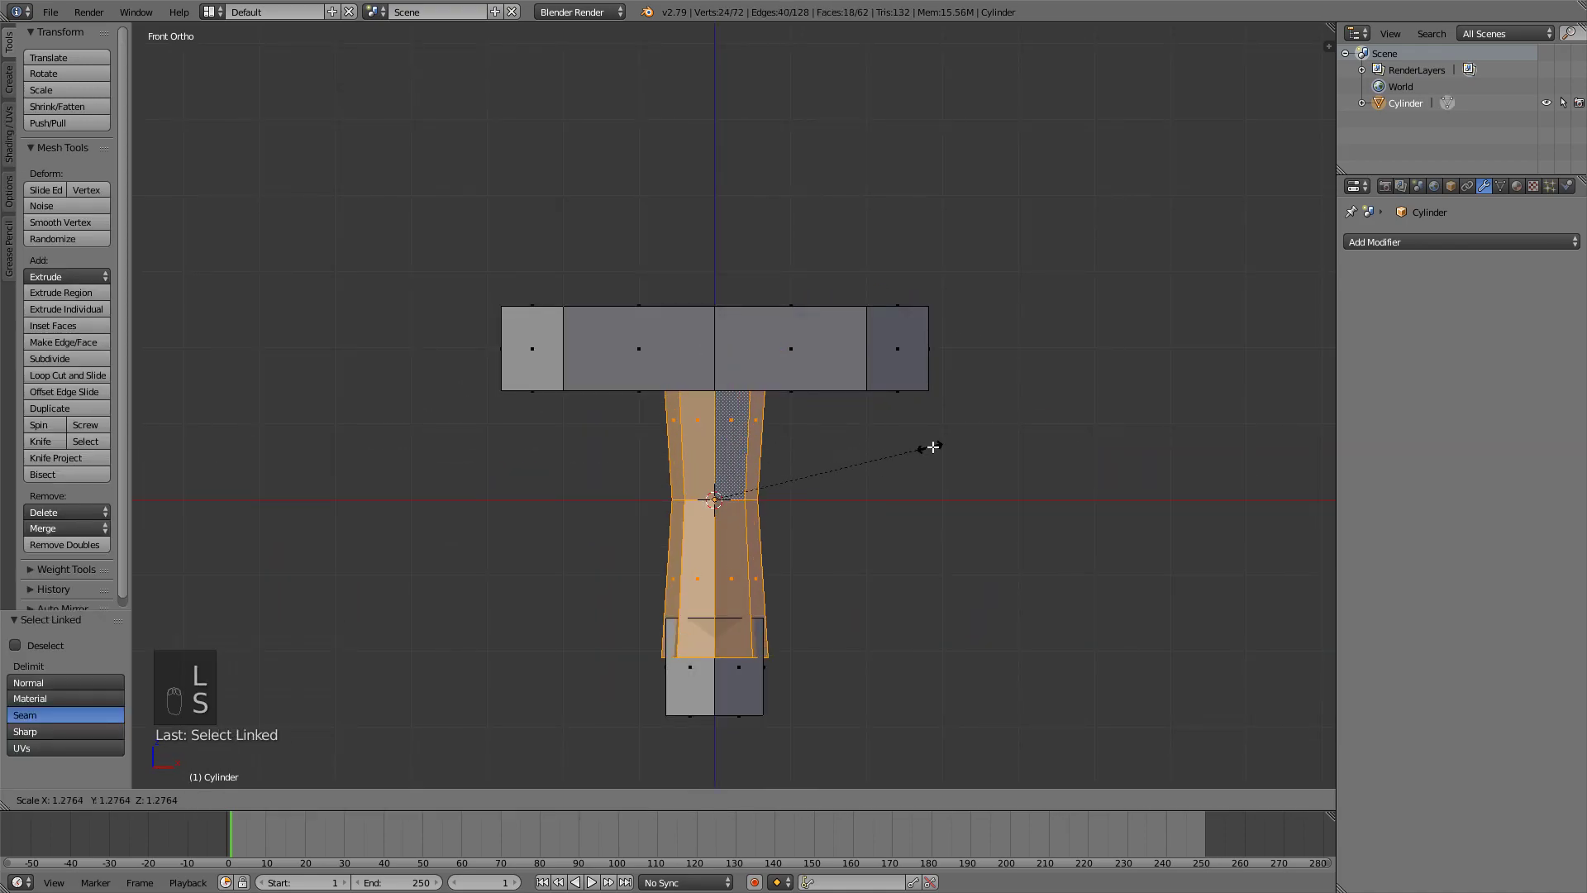
pyautogui.press('z')
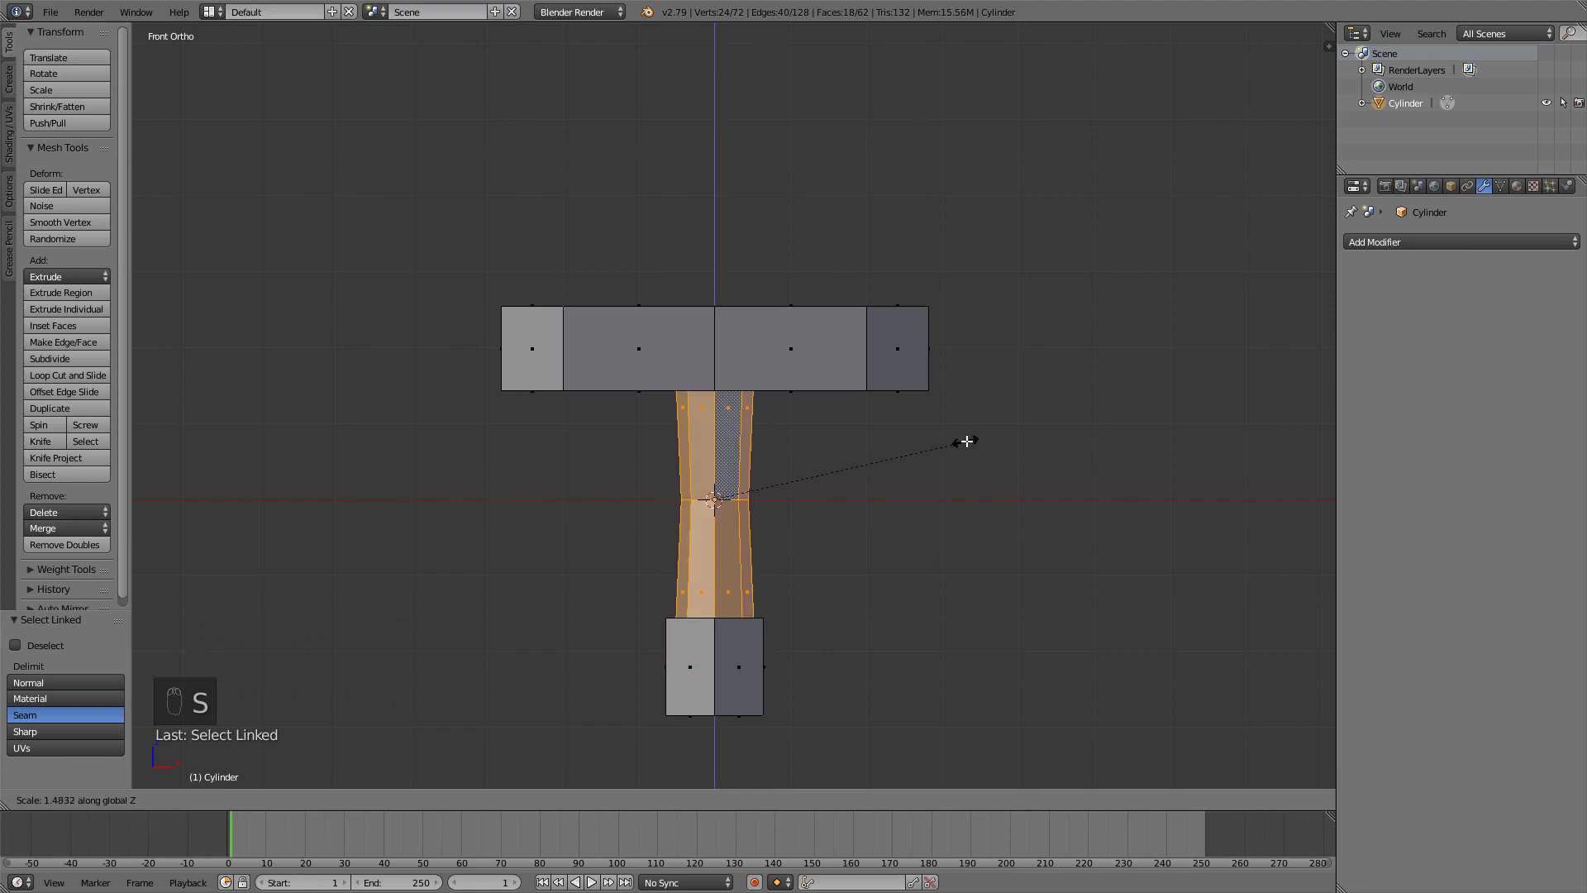
pyautogui.click(995, 435)
pyautogui.press('g')
pyautogui.press('z')
pyautogui.click(995, 513)
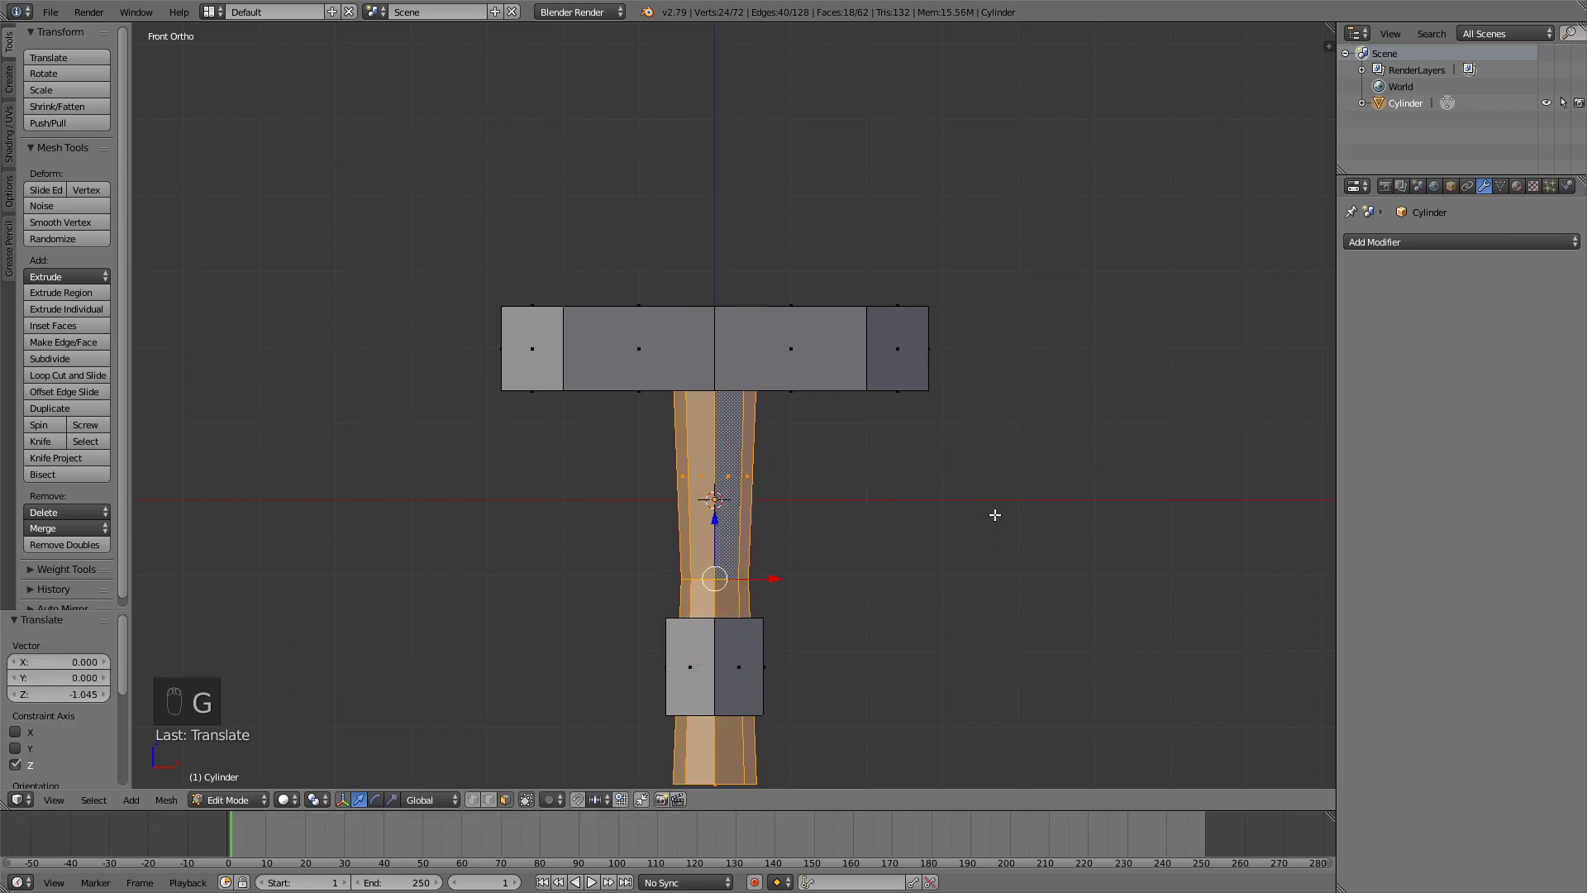
# Move the entire bottom cap straight down along Z to the lower end of the lengthened handle
pyautogui.rightClick(712, 681)
pyautogui.press('l')
pyautogui.keyDown('shift'); pyautogui.moveTo(717, 676); pyautogui.dragTo(729, 563, button='middle'); pyautogui.keyUp('shift')
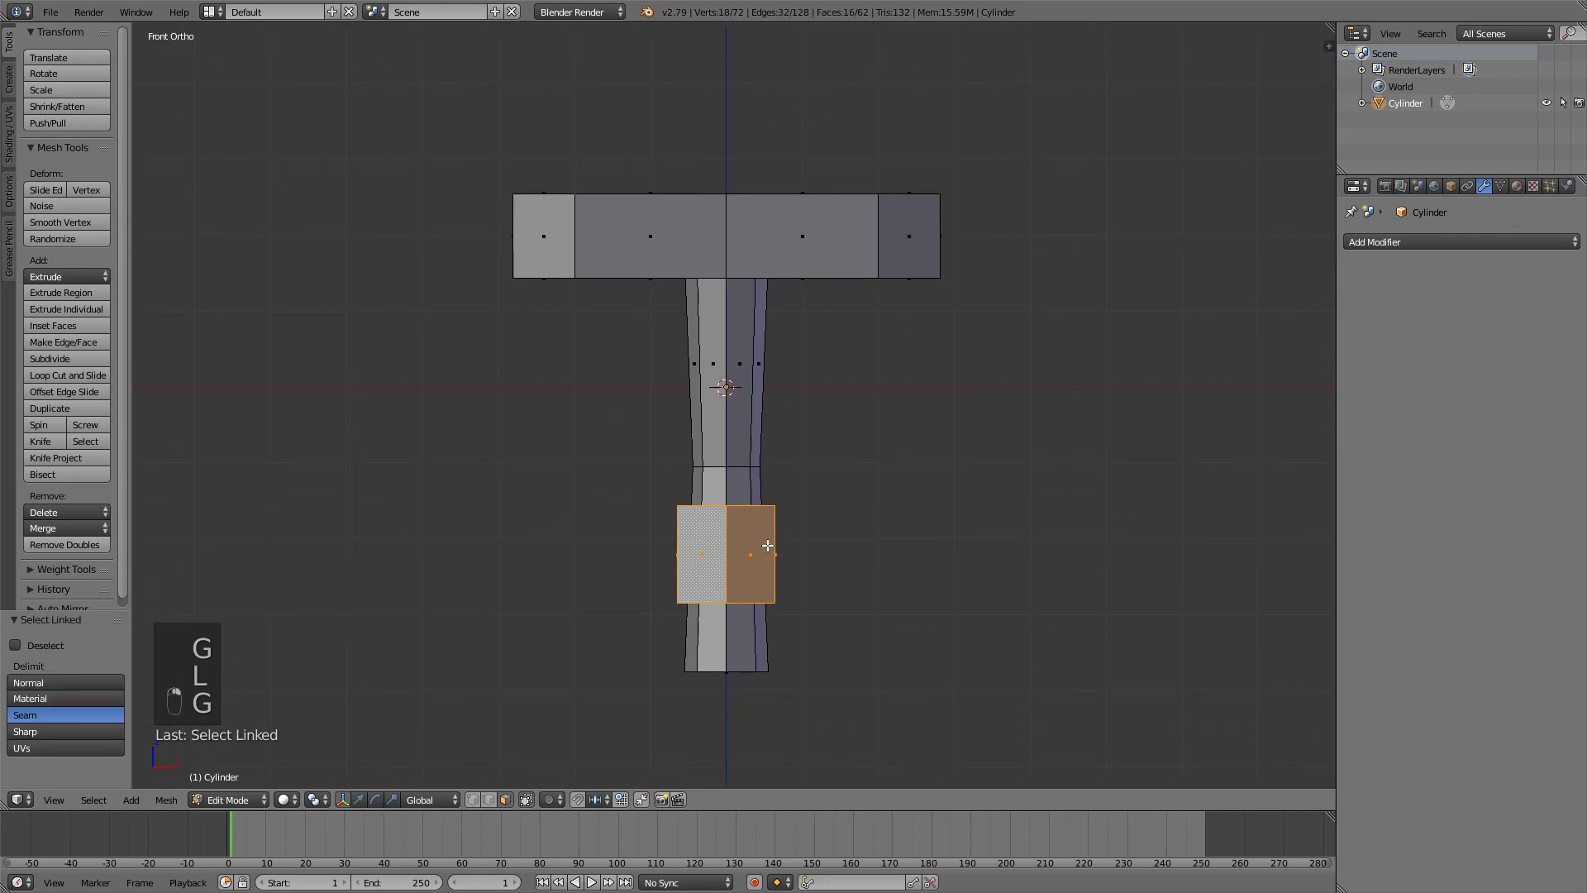
pyautogui.press('g')
pyautogui.press('z')
pyautogui.click(771, 706)
pyautogui.press('Tab')
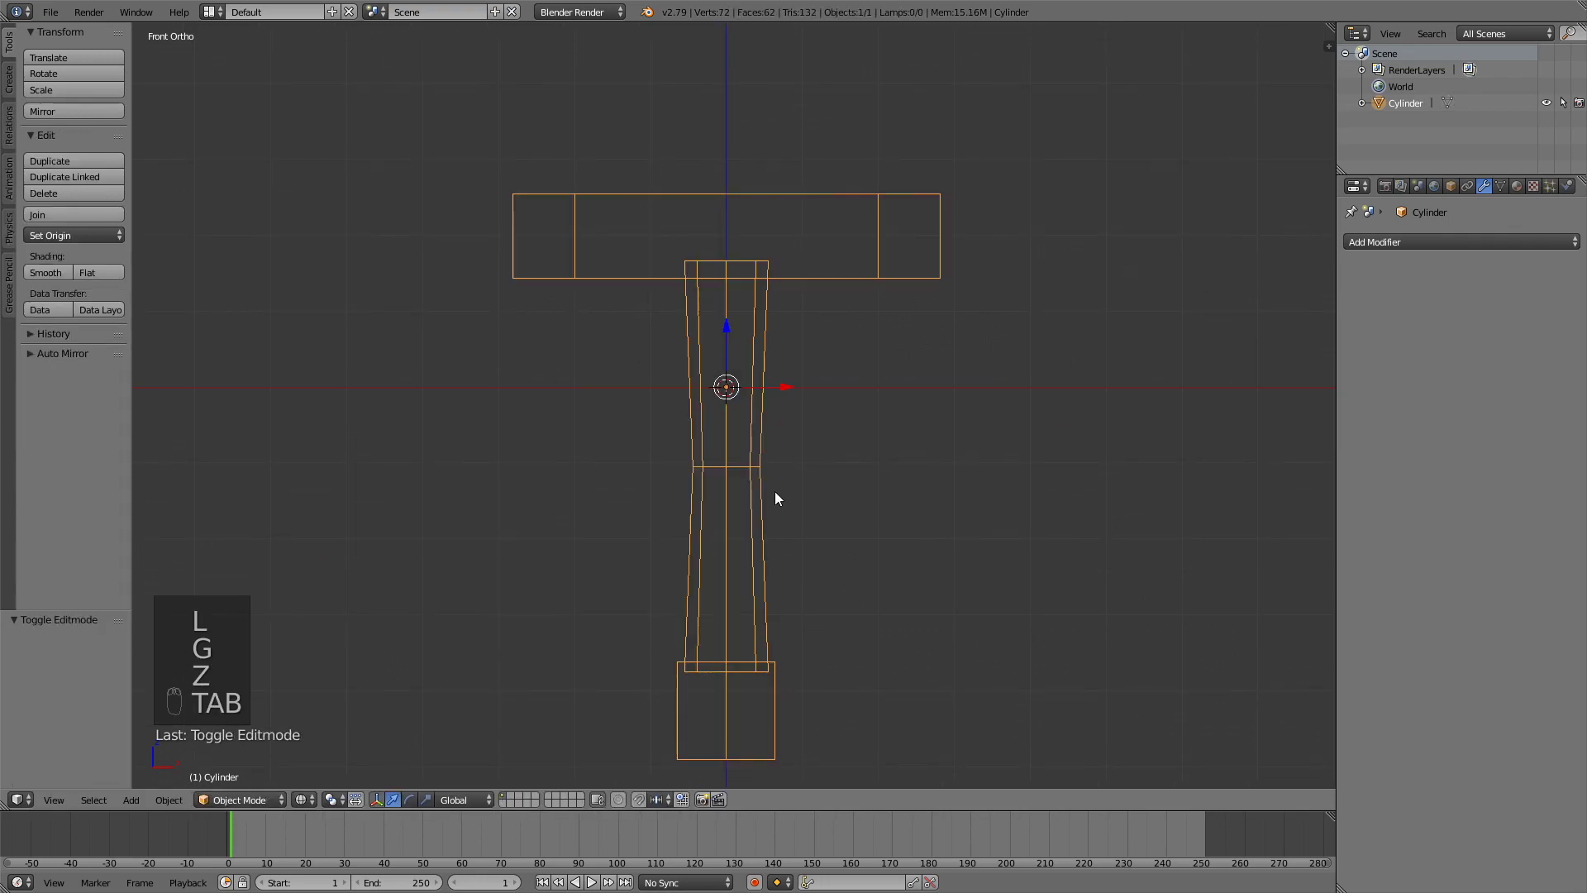
pyautogui.press('z')
pyautogui.press('Tab')
pyautogui.moveTo(775, 484)
pyautogui.mouseDown(button='middle')
pyautogui.moveTo(865, 549)
pyautogui.moveTo(821, 567)
pyautogui.moveTo(754, 556)
pyautogui.moveTo(794, 542)
pyautogui.mouseUp(button='middle')
# In front view, add a cube to the same mesh for the blade and move it up 3.355 along Z
pyautogui.press('a')
pyautogui.press('a')
pyautogui.press('KP_1')
pyautogui.hotkey('shift', 'a')
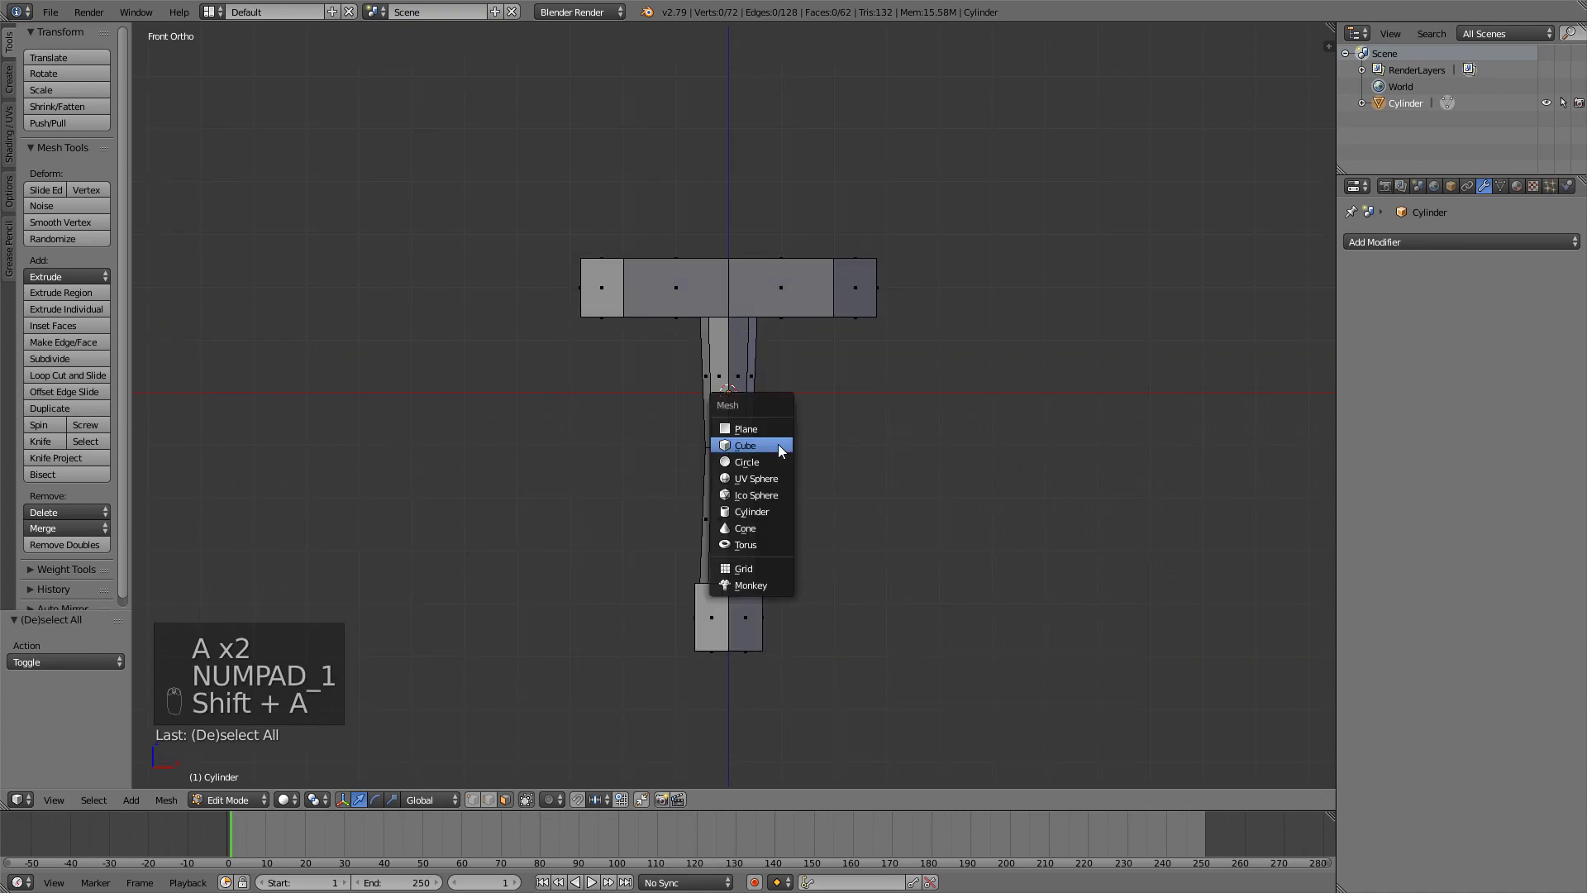
pyautogui.click(770, 444)
pyautogui.press('g')
pyautogui.middleClick(808, 425)
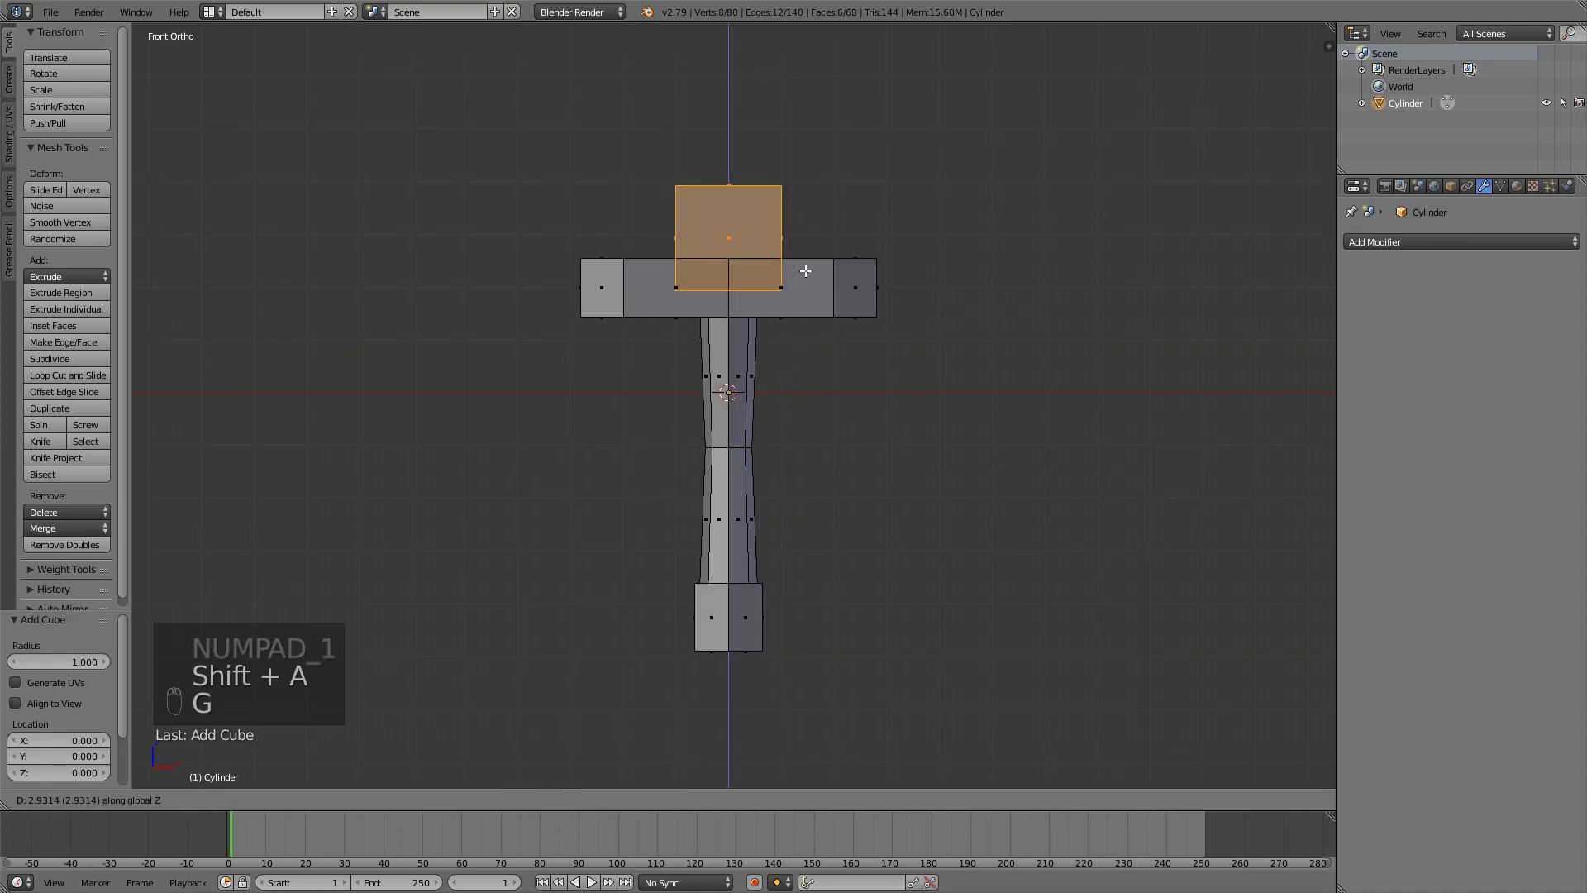
pyautogui.click(808, 250)
# Thin the new cube to 0.222 along Y and widen it to 1.299 along X
pyautogui.moveTo(808, 255); pyautogui.dragTo(1002, 469, button='middle')
pyautogui.press('s')
pyautogui.press('y')
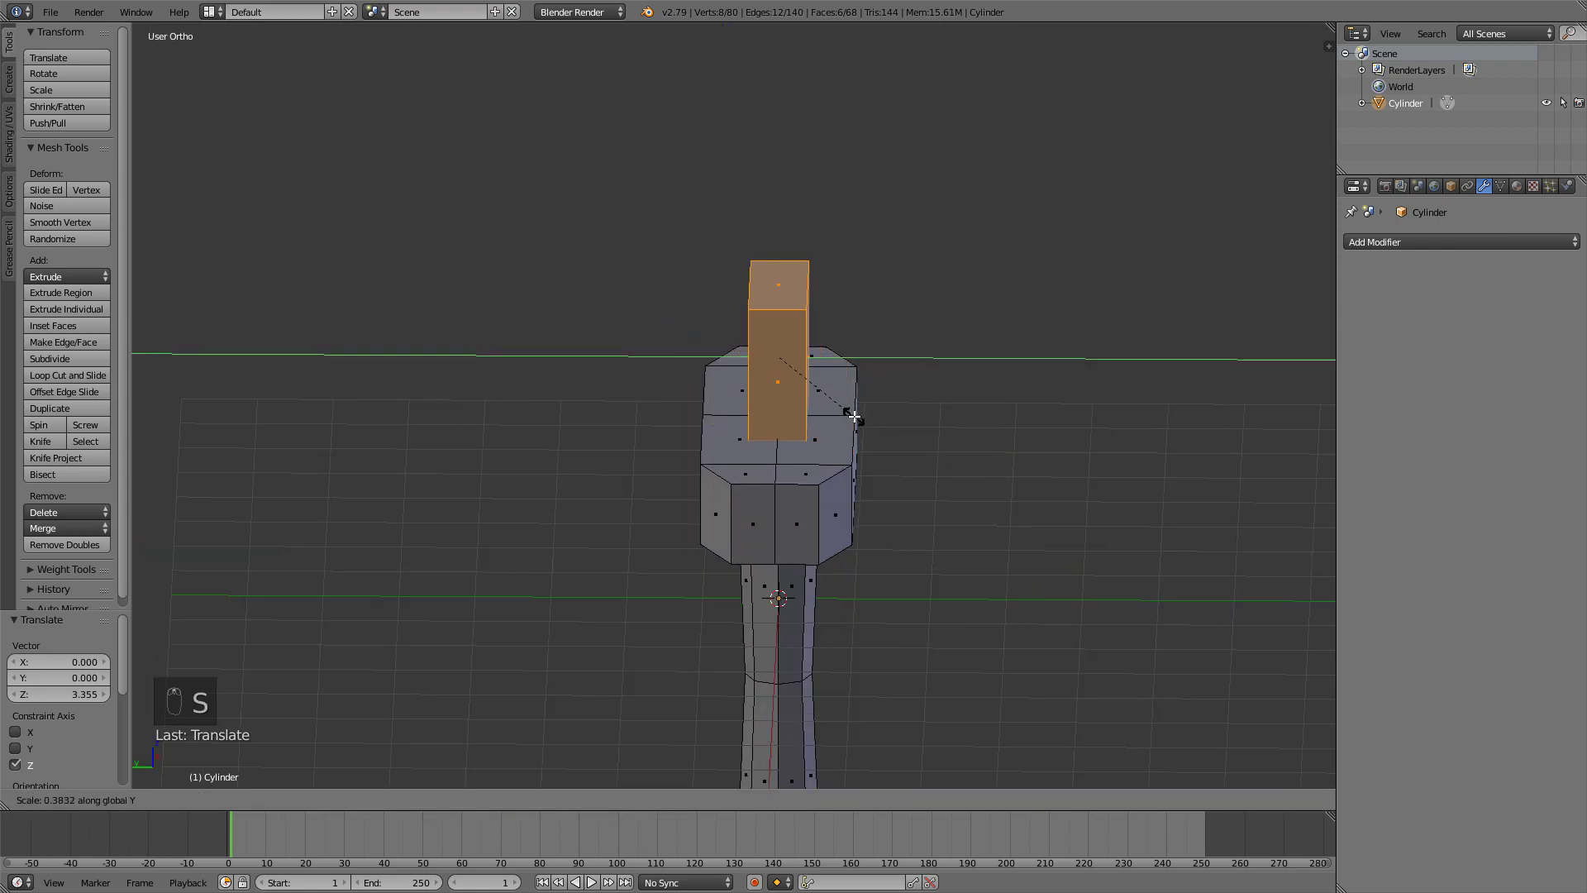
pyautogui.click(808, 405)
pyautogui.moveTo(808, 405); pyautogui.dragTo(827, 364, button='middle')
pyautogui.press('KP_1')
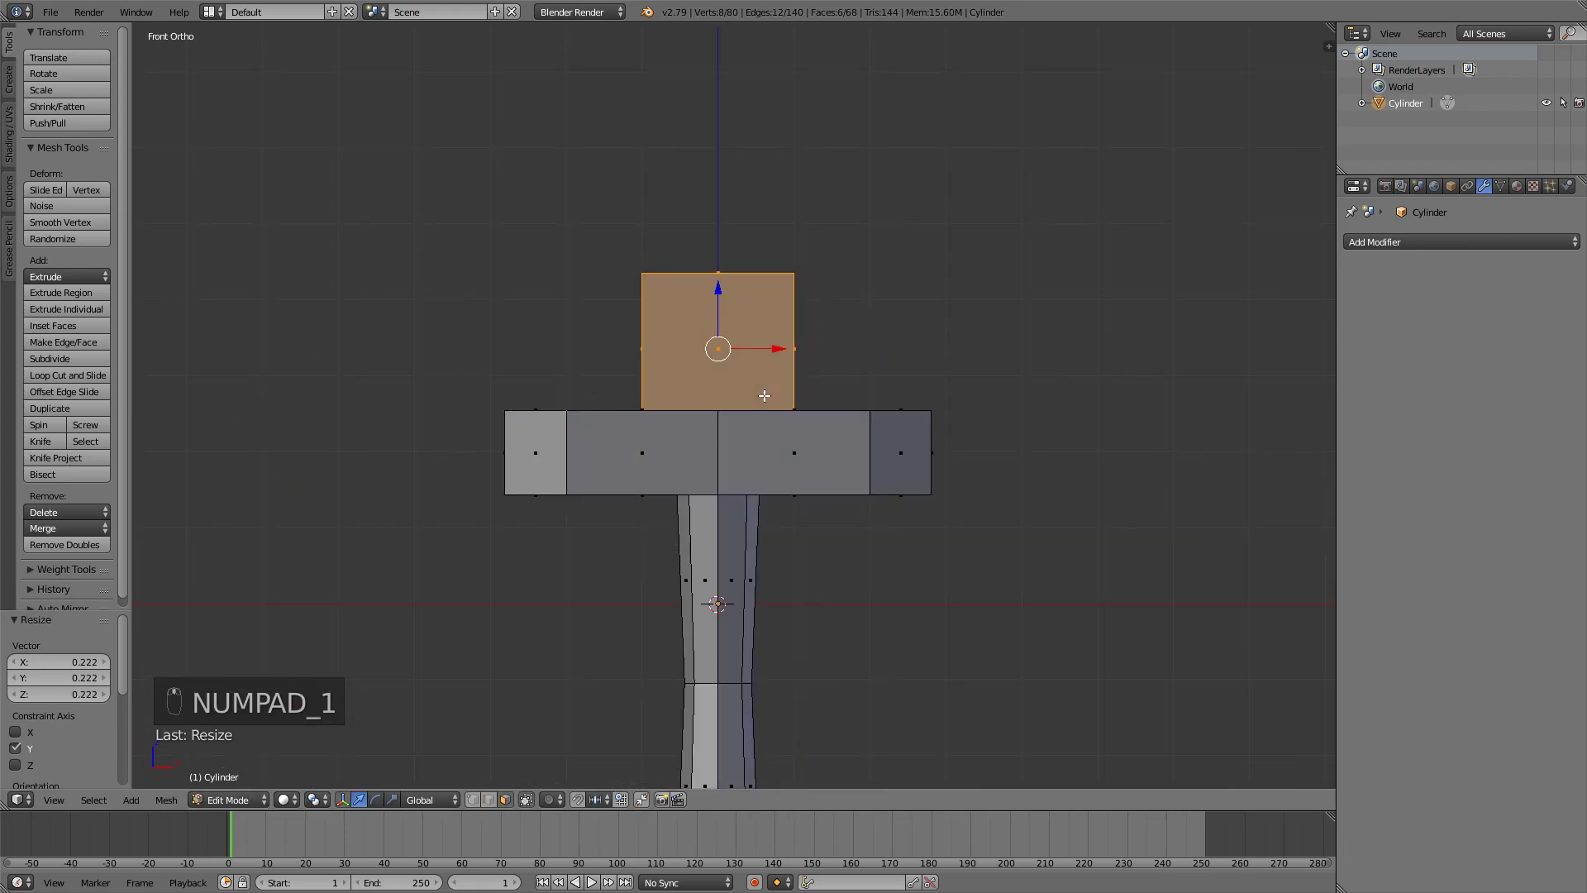
pyautogui.press('s')
pyautogui.press('x')
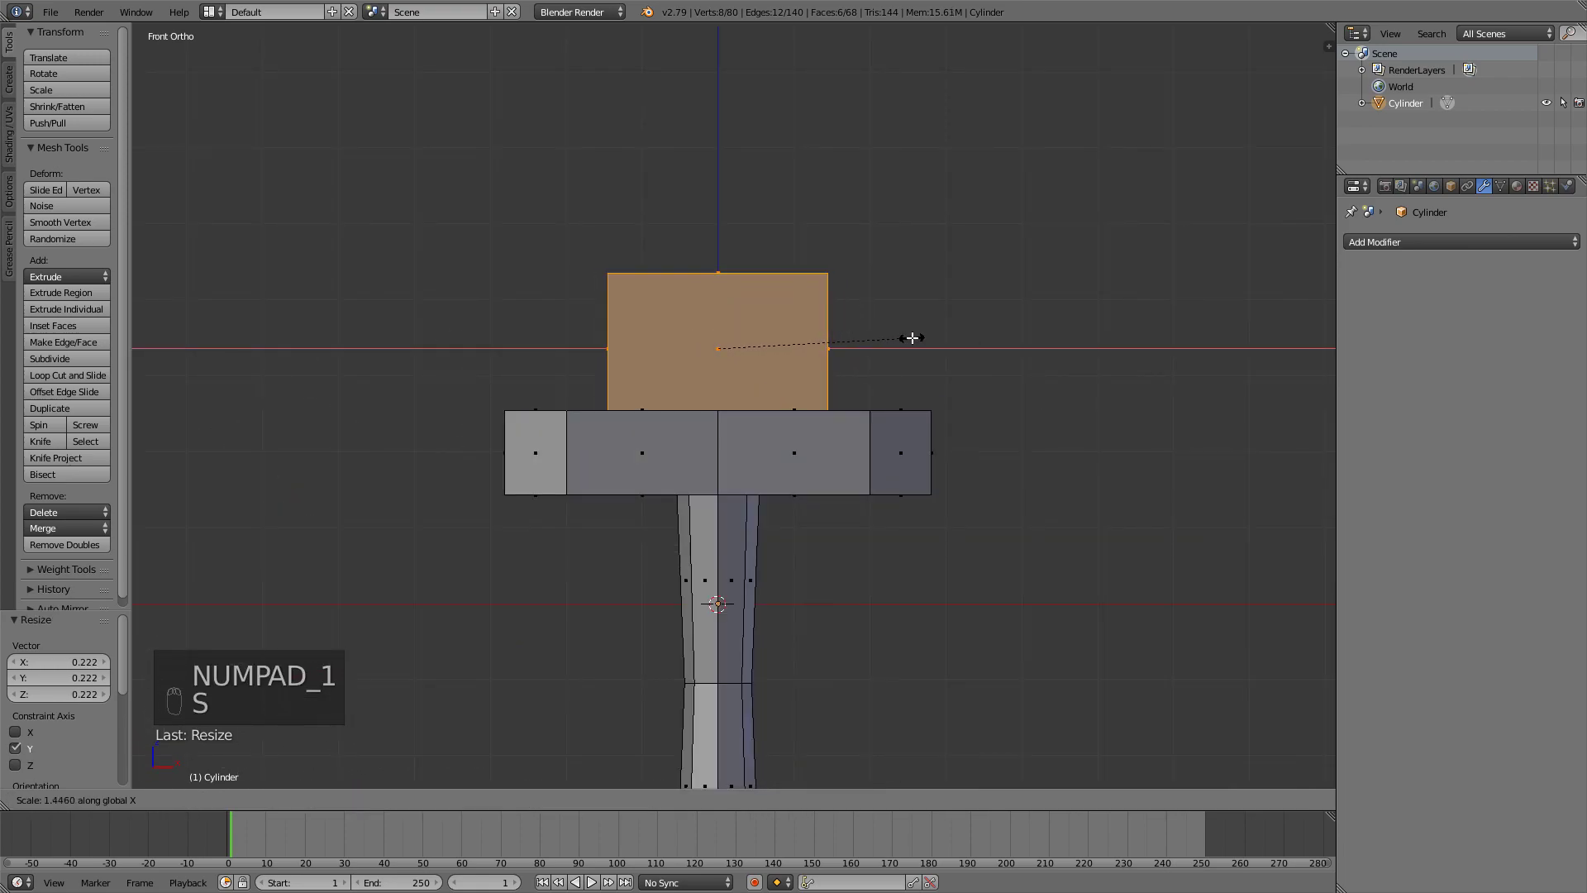
pyautogui.click(893, 337)
# Raise the top face of the thin block 9.752 along Z to form a long sword blade
pyautogui.keyDown('shift'); pyautogui.moveTo(730, 270); pyautogui.dragTo(730, 453, button='middle'); pyautogui.keyUp('shift')
pyautogui.rightClick(699, 422)
pyautogui.press('KP_1')
pyautogui.scroll(-5, 708, 390)
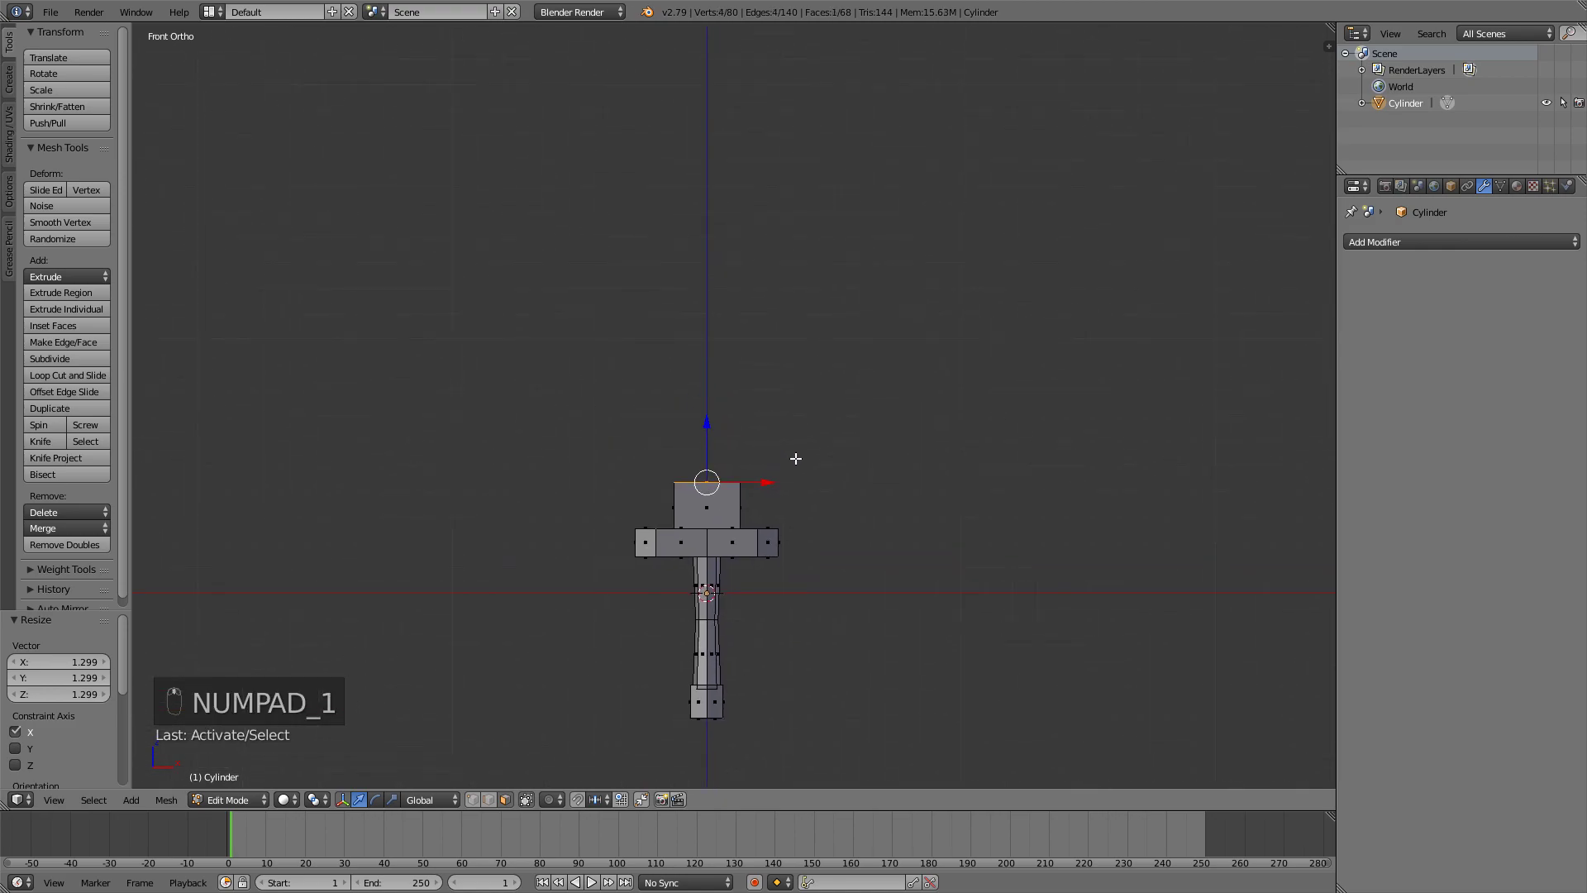
pyautogui.press('g')
pyautogui.press('z')
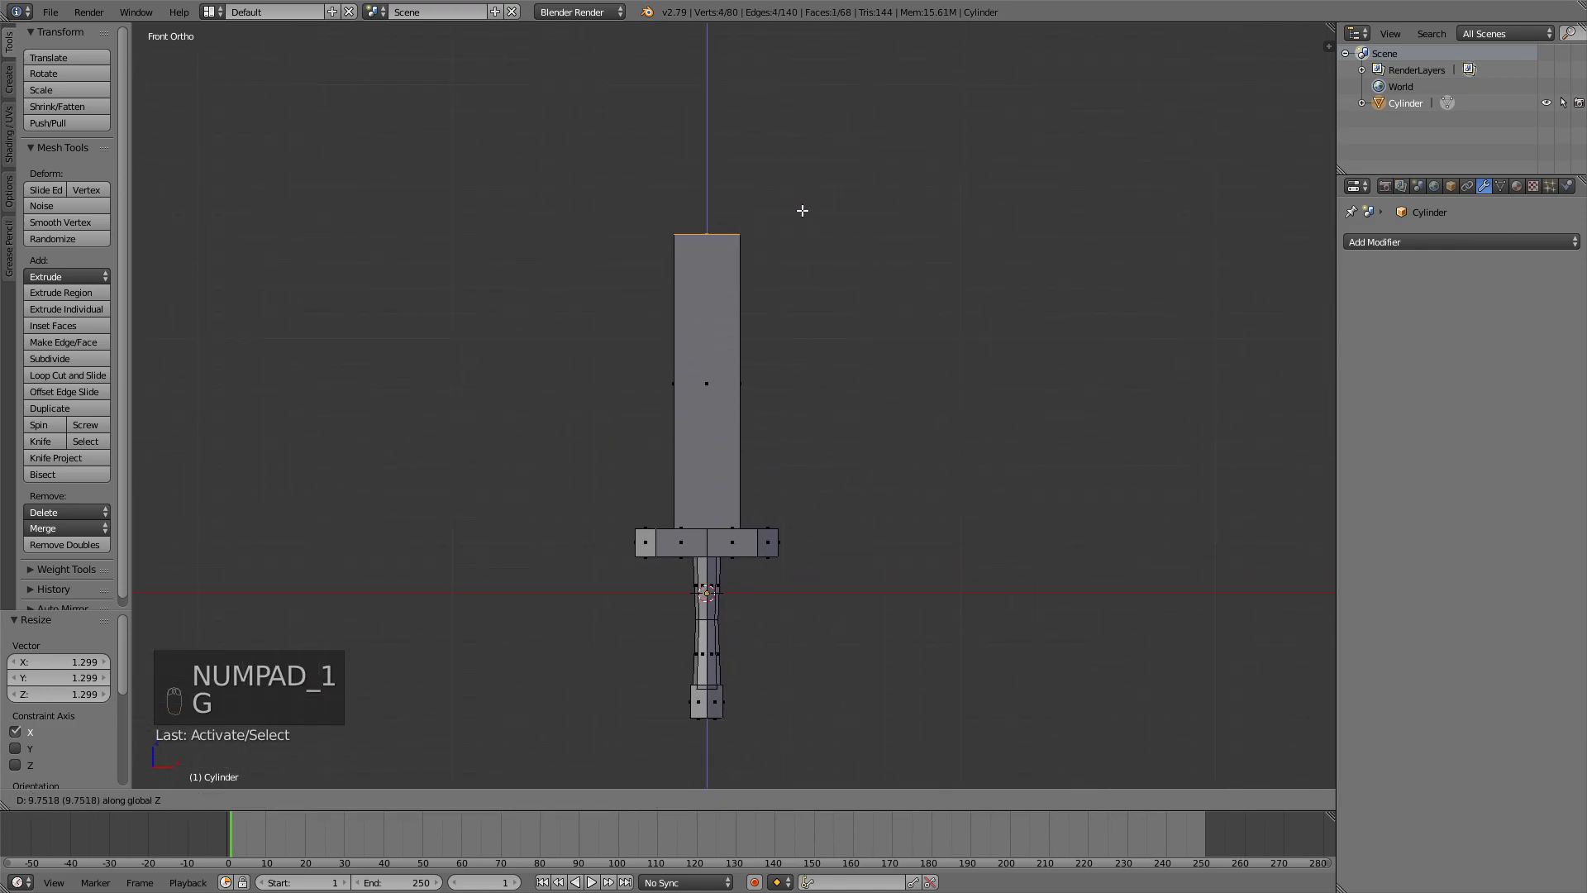
pyautogui.click(801, 210)
# Add two centred lengthwise loop cuts to the blade, one halving its width and one halving its thickness
pyautogui.keyDown('shift'); pyautogui.moveTo(762, 262); pyautogui.dragTo(822, 279, button='middle'); pyautogui.keyUp('shift')
pyautogui.scroll(1, 862, 293)
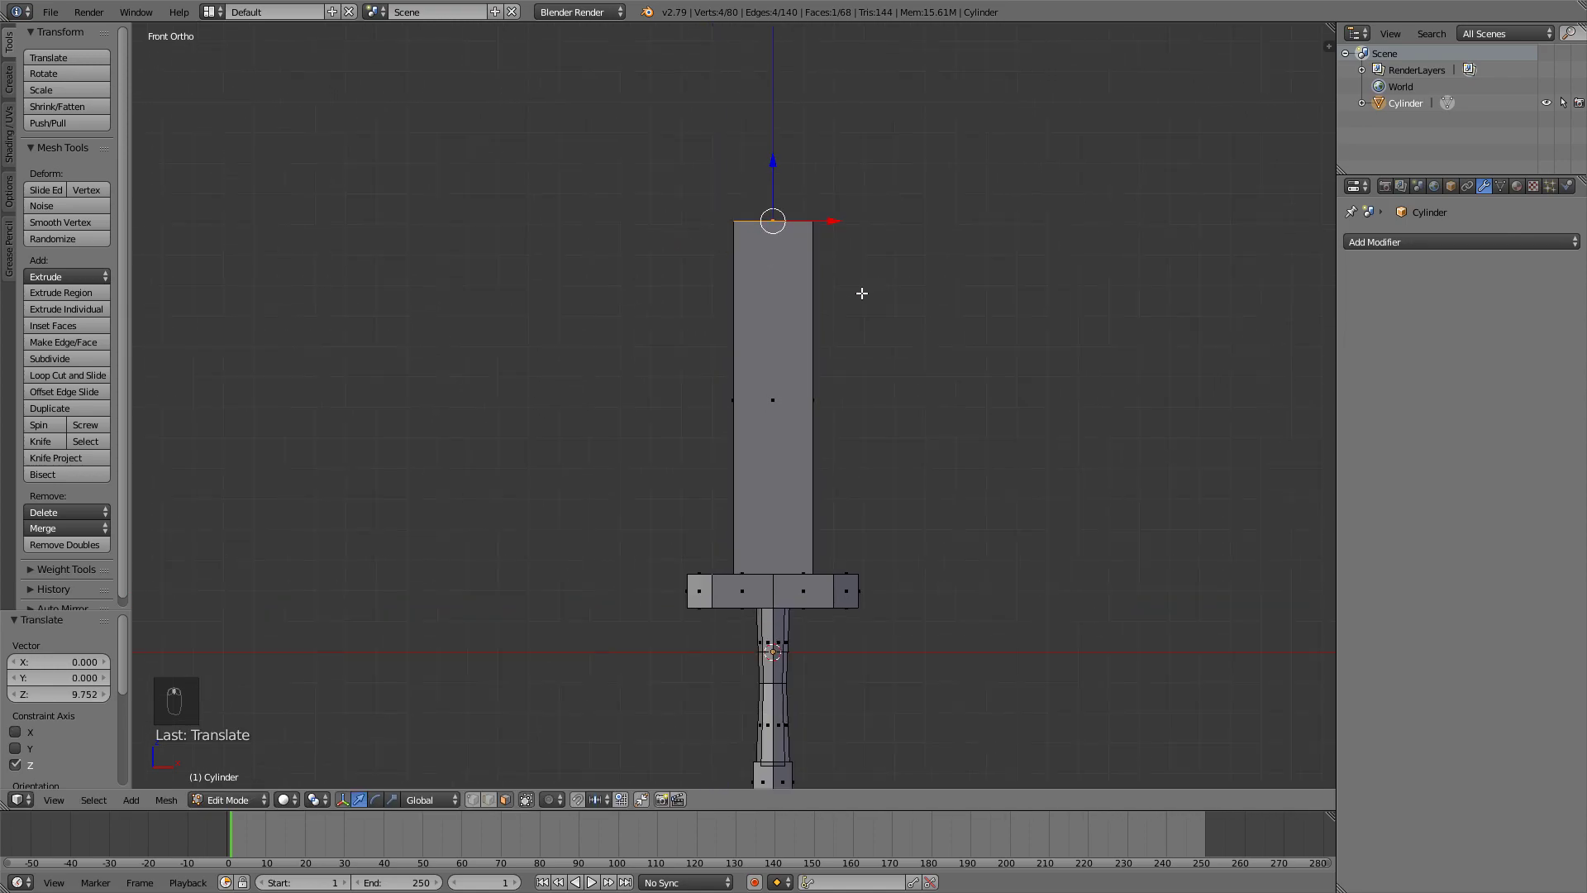
pyautogui.scroll(1, 862, 293)
pyautogui.keyDown('shift'); pyautogui.moveTo(913, 196); pyautogui.dragTo(896, 228, button='middle'); pyautogui.keyUp('shift')
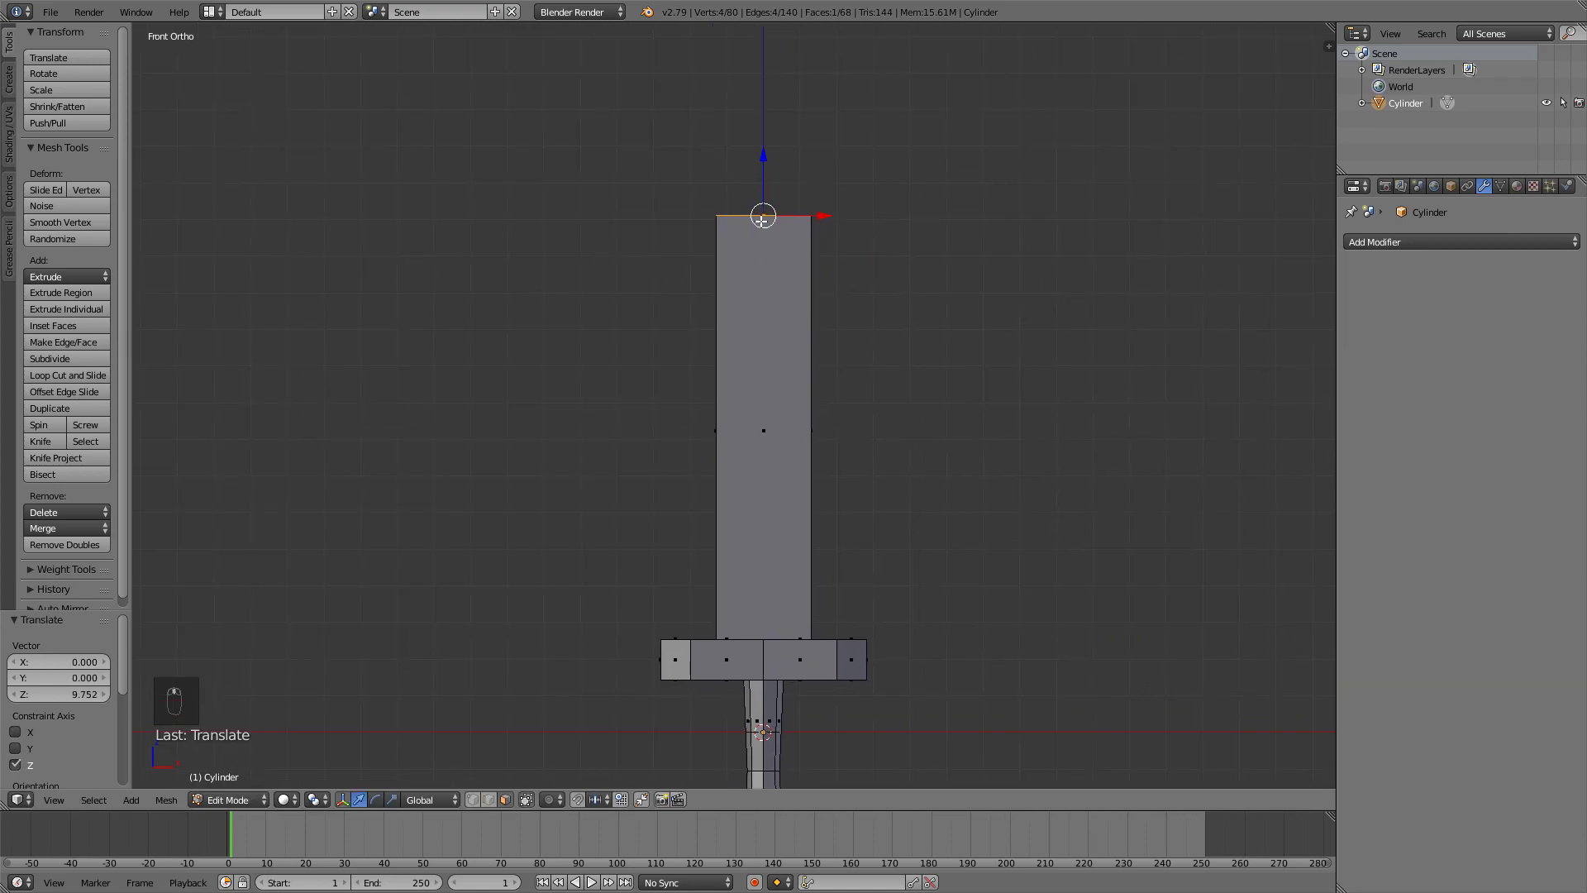
pyautogui.hotkey('ctrl', 'r')
pyautogui.click(758, 219)
pyautogui.rightClick(758, 219)
pyautogui.moveTo(758, 219); pyautogui.dragTo(851, 290, button='middle')
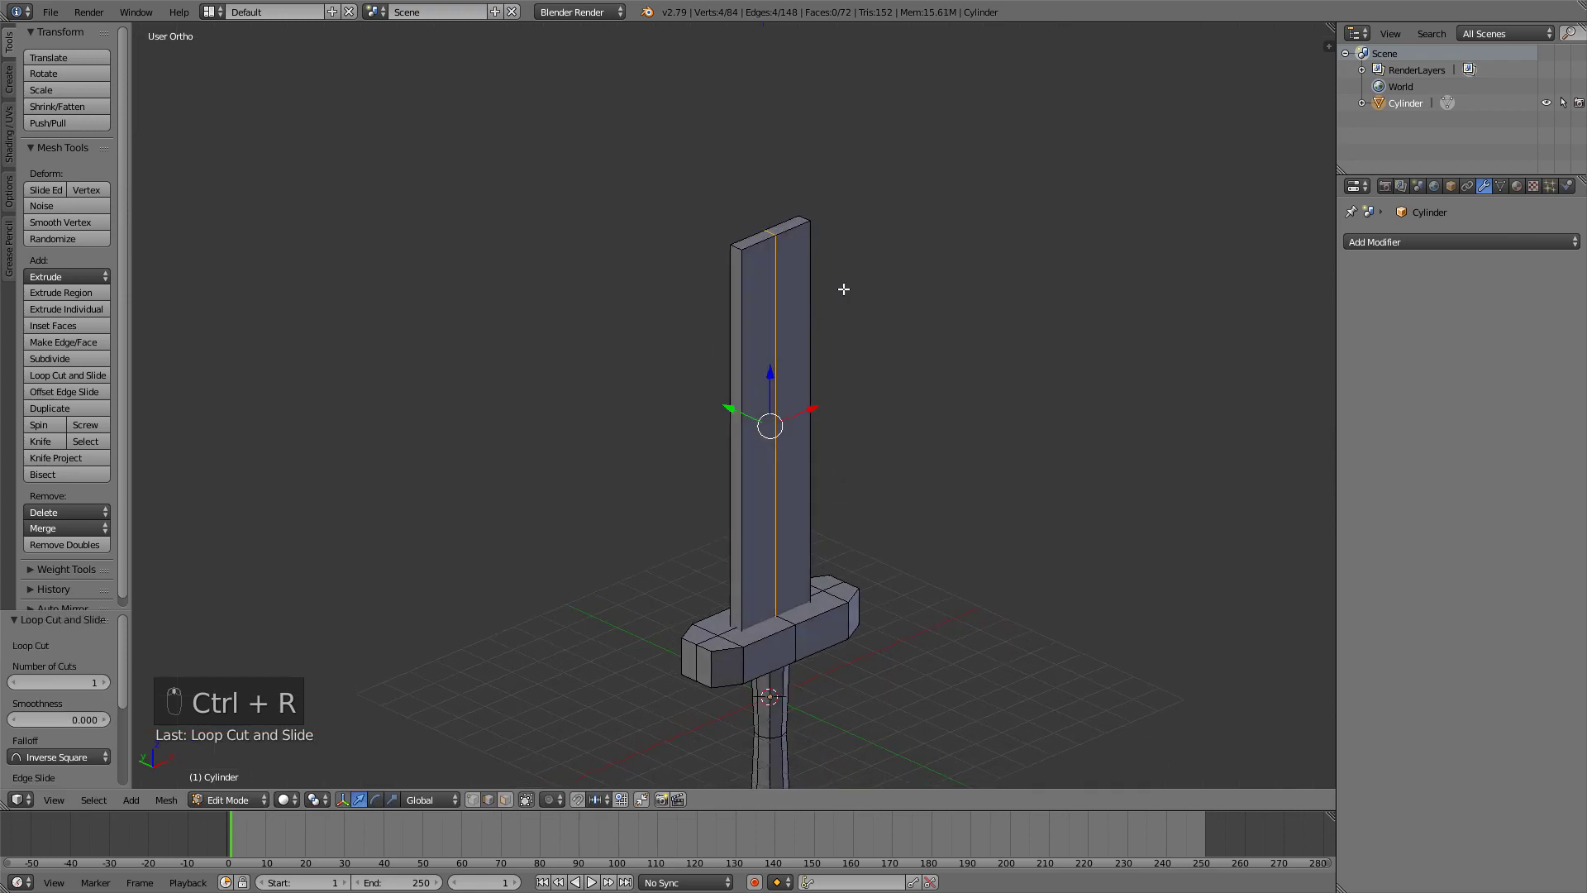
pyautogui.hotkey('ctrl', 'r')
pyautogui.click(746, 280)
pyautogui.rightClick(746, 280)
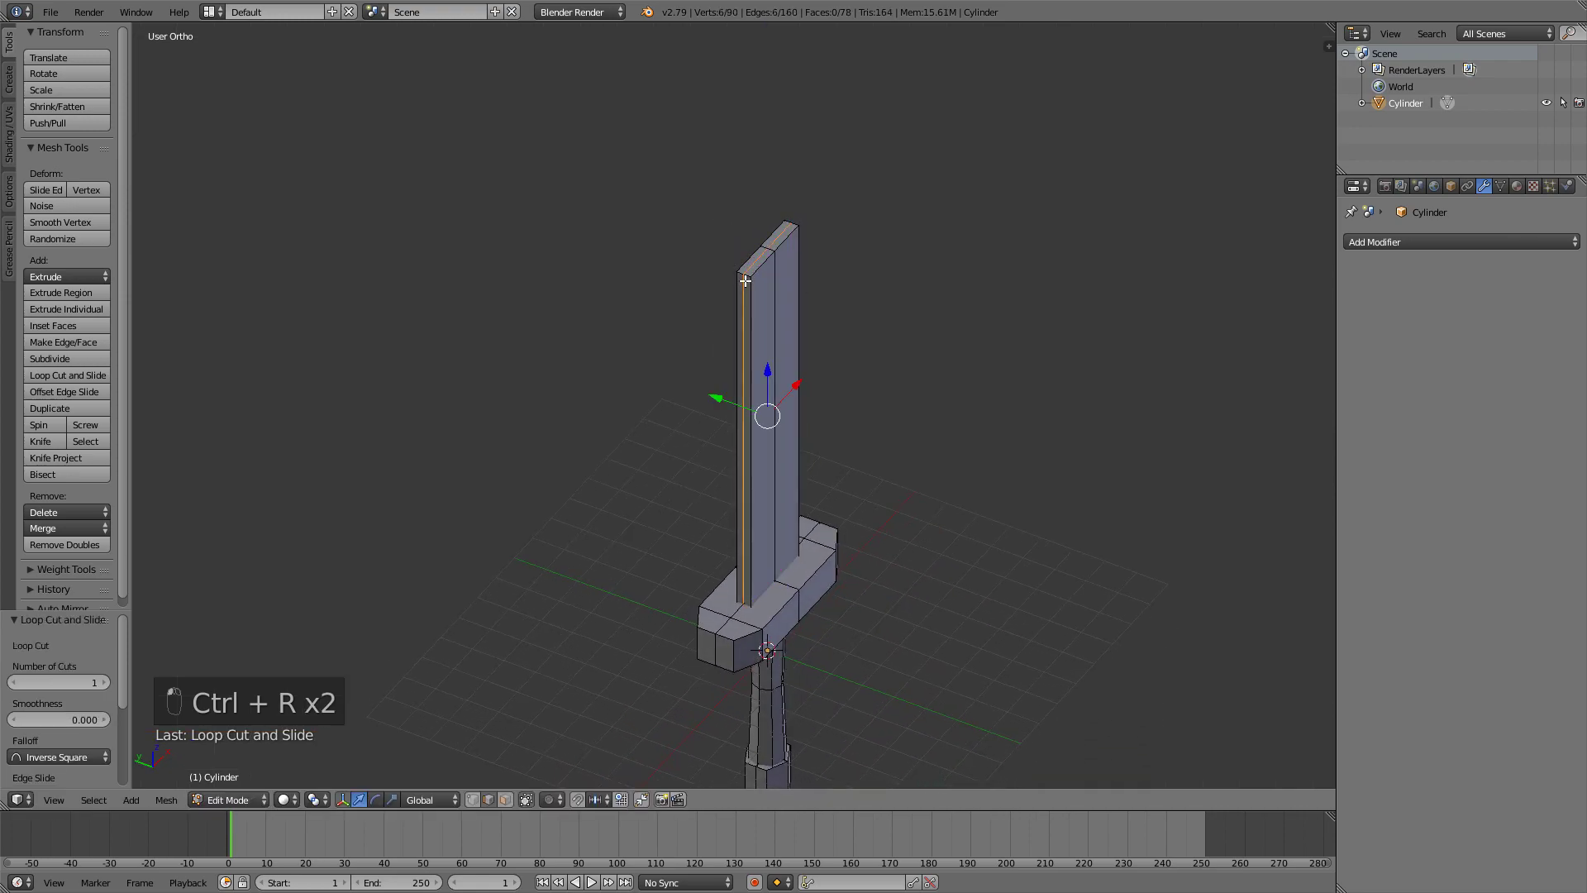
# Raise the three centre vertices across the blade's top end 1.881 along Z to form a pointed tip
pyautogui.moveTo(746, 280); pyautogui.dragTo(775, 252, button='middle')
pyautogui.rightClick(775, 252)
pyautogui.hotkey('ctrl', 'Tab')
pyautogui.click(730, 221)
pyautogui.rightClick(794, 251)
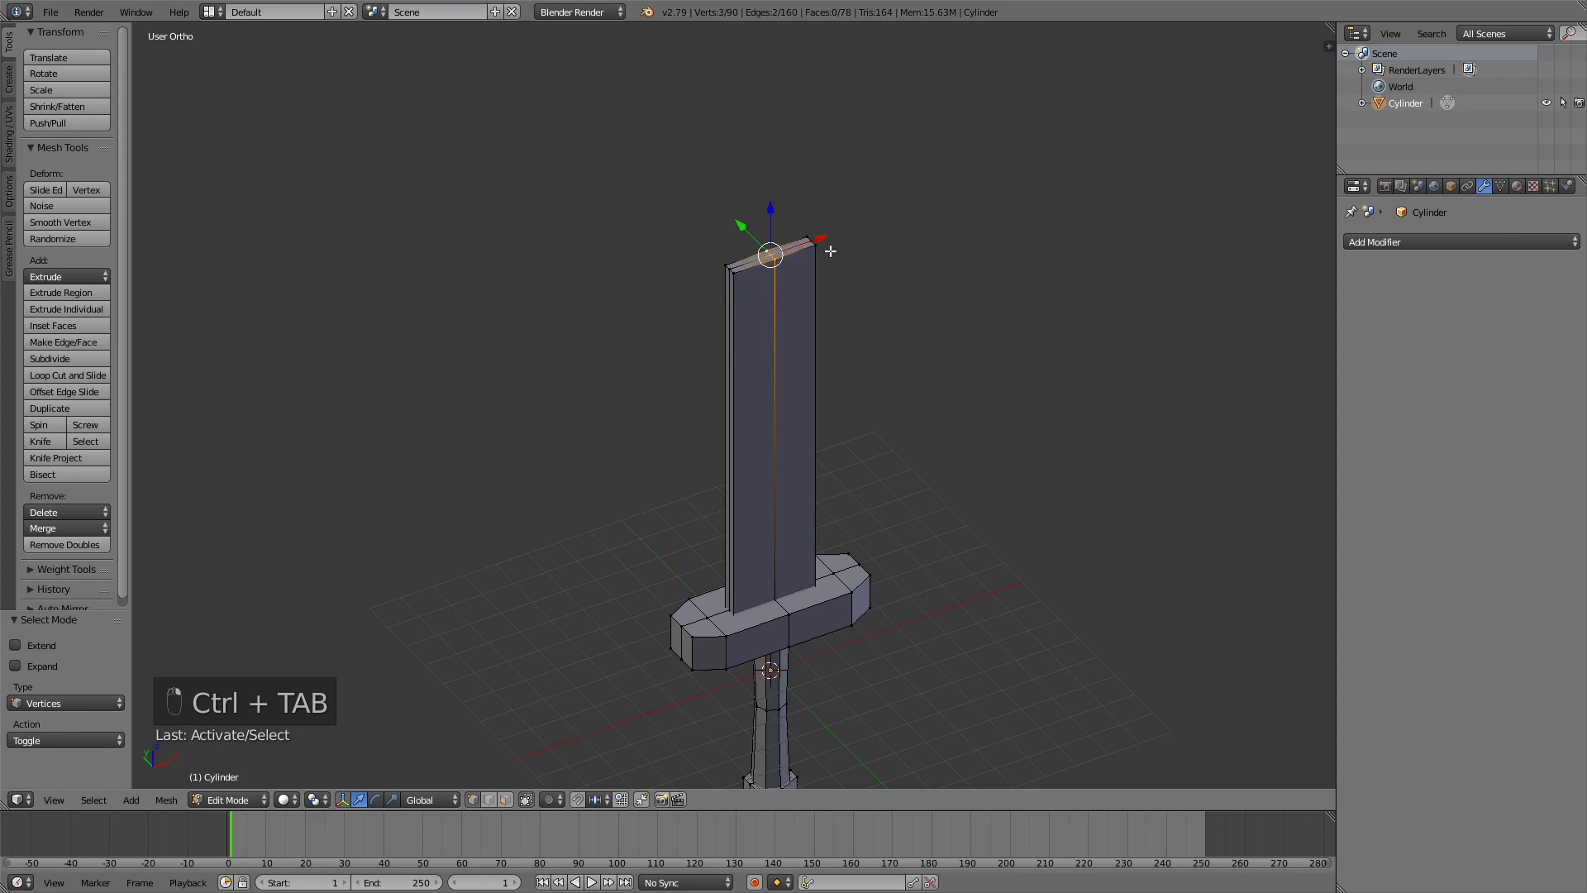
pyautogui.press('KP_1')
pyautogui.moveTo(825, 240); pyautogui.dragTo(780, 369, button='middle')
pyautogui.press('KP_1')
pyautogui.press('g')
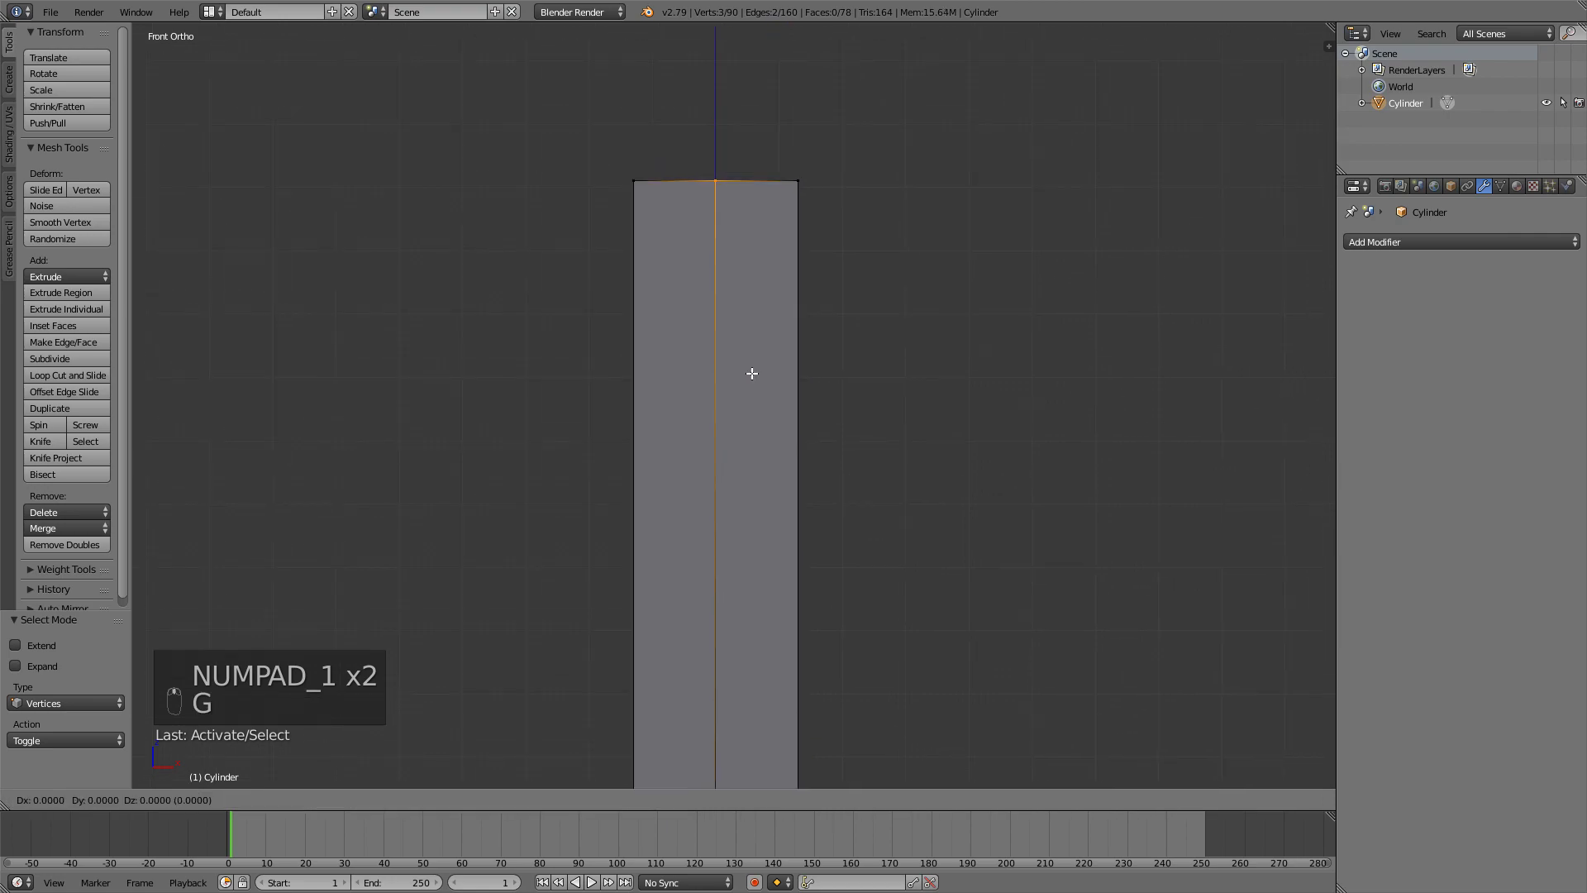
pyautogui.press('z')
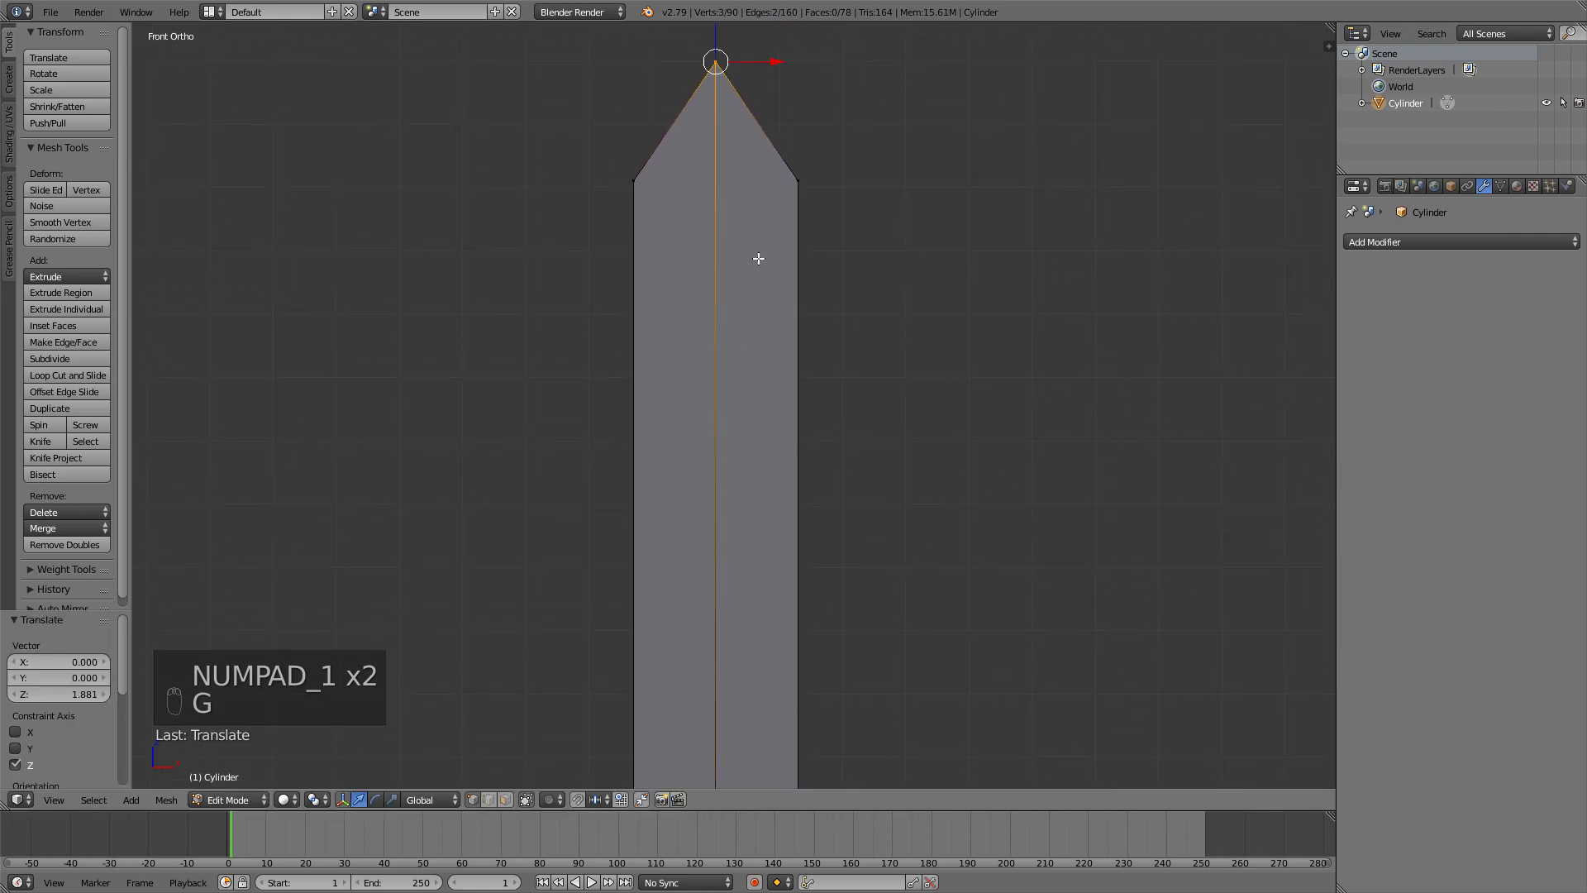
# Add three evenly spaced loop cuts across the length of the blade
pyautogui.scroll(-3, 762, 265)
pyautogui.hotkey('ctrl', 'r')
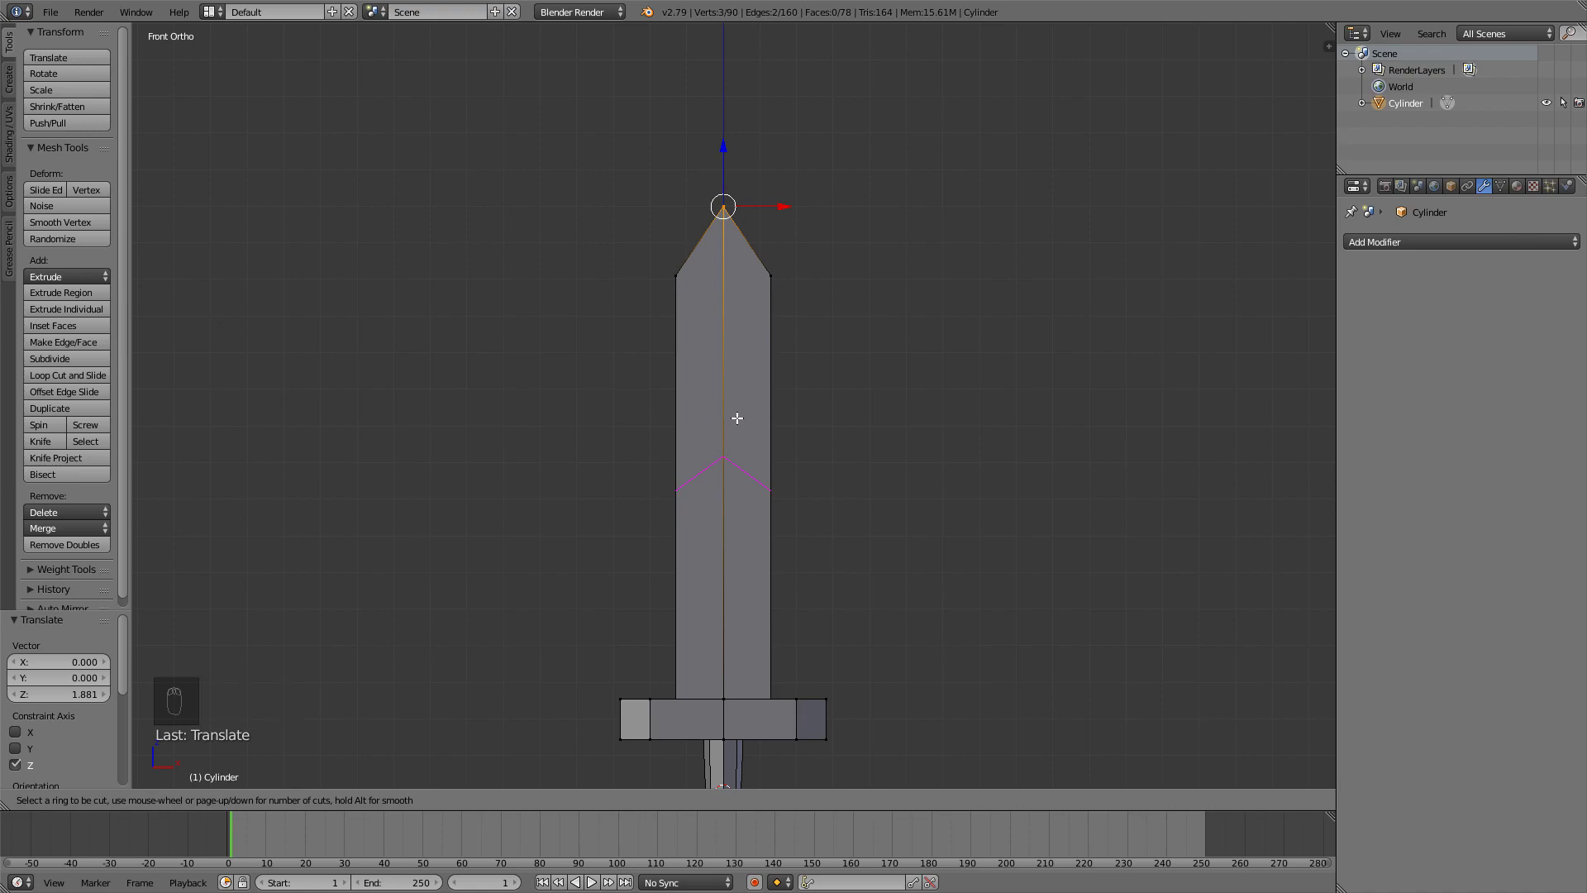
pyautogui.scroll(1, 725, 454)
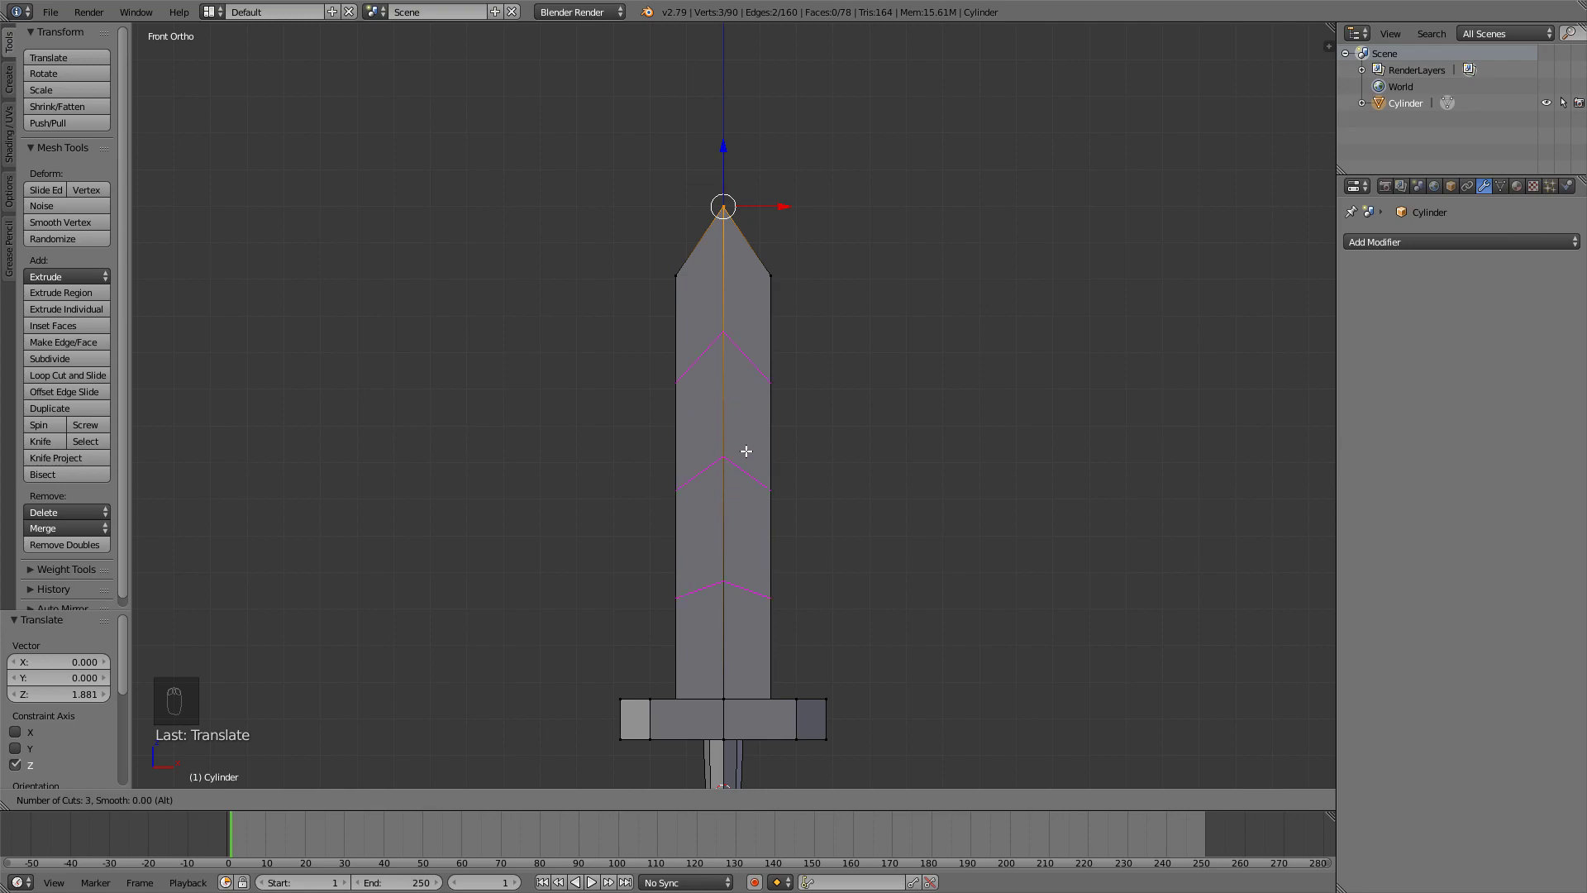
# Flatten the uppermost crosswise loop of the blade by scaling all its vertices to 0 along Z
pyautogui.rightClick(678, 384)
pyautogui.press('z')
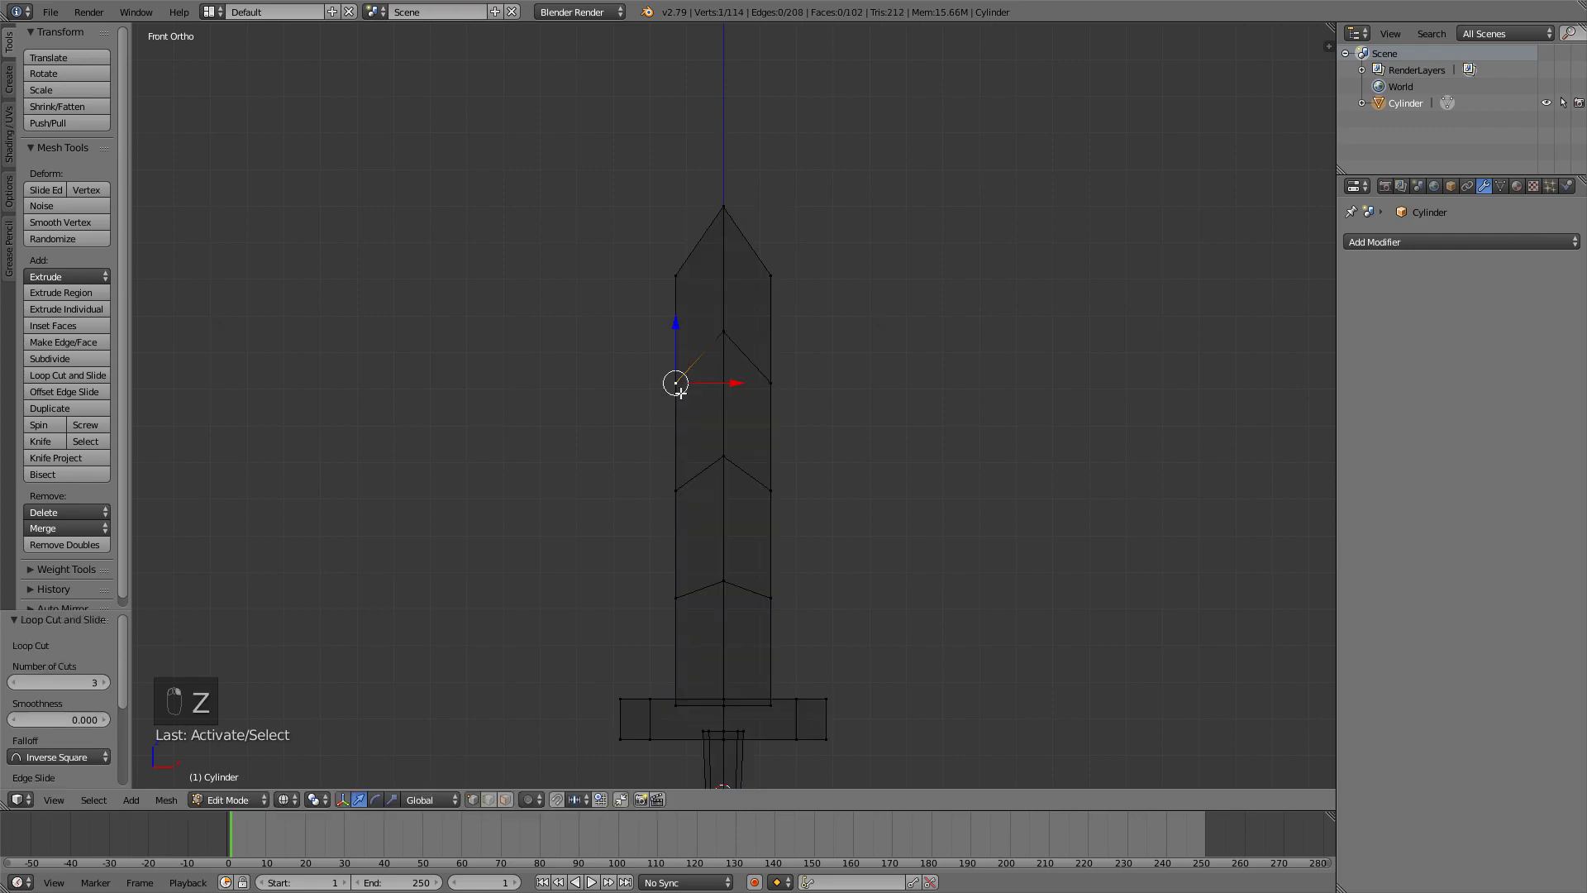
pyautogui.press('c')
pyautogui.moveTo(673, 387)
pyautogui.mouseDown()
pyautogui.moveTo(697, 354)
pyautogui.moveTo(774, 380)
pyautogui.mouseUp()
pyautogui.rightClick(792, 397)
pyautogui.press('z')
pyautogui.press('s')
pyautogui.press('z')
pyautogui.press('0')
pyautogui.press('Return')
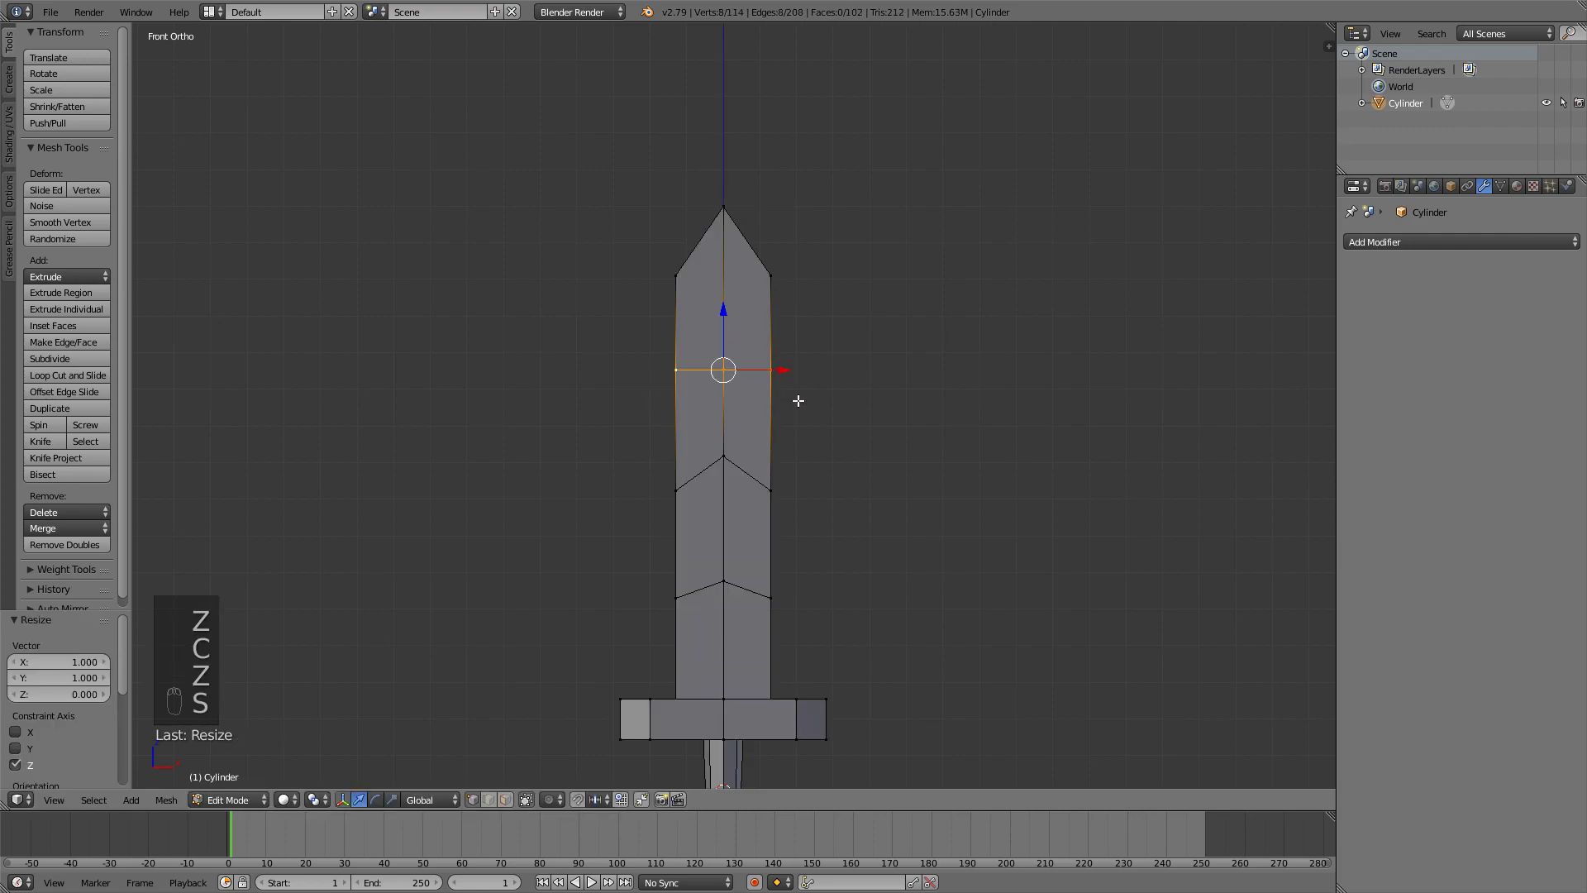
# Flatten the middle crosswise loop of the blade by scaling all its vertices to 0 along Z
pyautogui.rightClick(723, 455)
pyautogui.press('z')
pyautogui.press('c')
pyautogui.moveTo(678, 487)
pyautogui.mouseDown()
pyautogui.moveTo(748, 468)
pyautogui.moveTo(813, 505)
pyautogui.moveTo(778, 494)
pyautogui.mouseUp()
pyautogui.rightClick(803, 490)
pyautogui.press('z')
pyautogui.press('s')
pyautogui.press('z')
pyautogui.press('0')
pyautogui.press('Return')
# Flatten the lowest crosswise loop of the blade by scaling all its vertices to 0 along Z
pyautogui.rightClick(676, 598)
pyautogui.press('z')
pyautogui.press('c')
pyautogui.moveTo(678, 596); pyautogui.dragTo(776, 600)
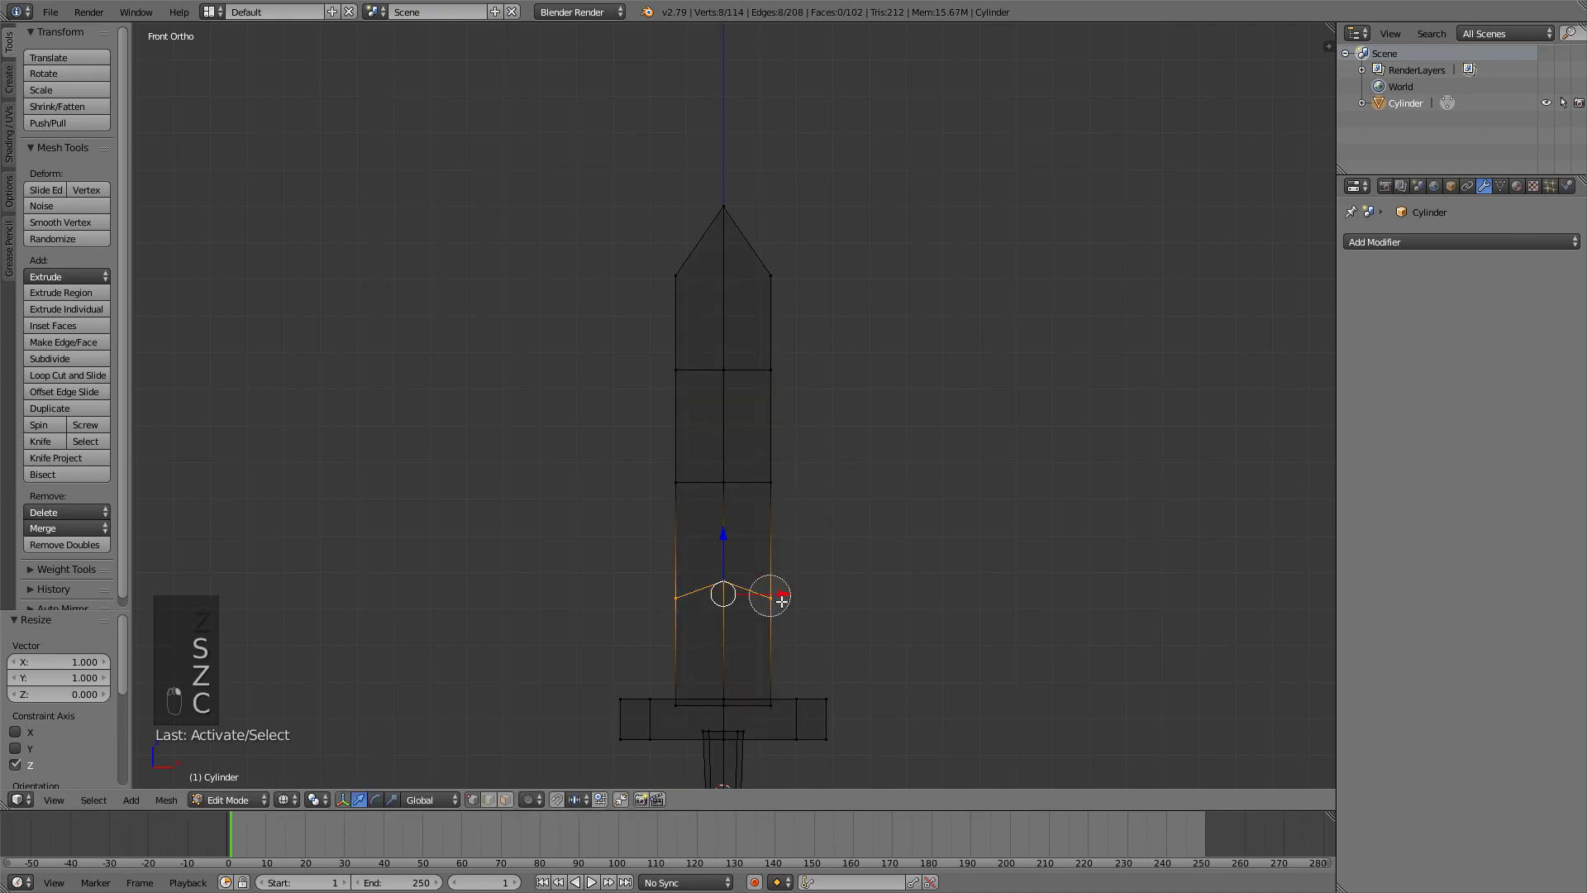
pyautogui.rightClick(779, 601)
pyautogui.press('z')
pyautogui.press('s')
pyautogui.press('z')
pyautogui.press('0')
pyautogui.press('Return')
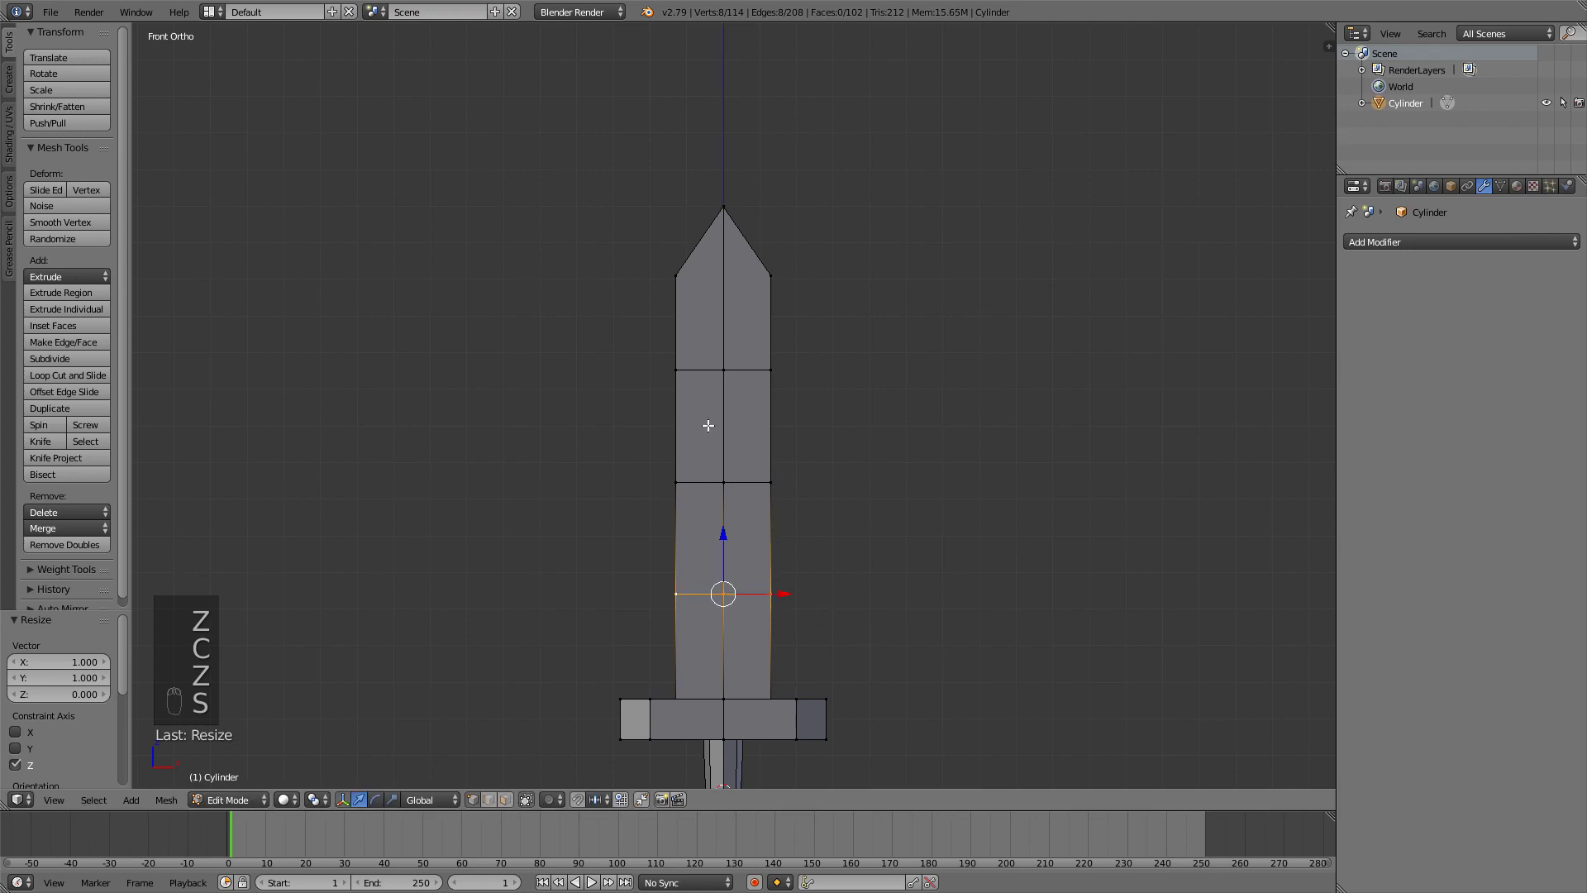
# Inspect the segmented blade's edges and pointed tip in perspective, and view the whole sword from the front
pyautogui.moveTo(680, 371)
pyautogui.mouseDown(button='middle')
pyautogui.moveTo(868, 478)
pyautogui.moveTo(836, 482)
pyautogui.moveTo(735, 572)
pyautogui.moveTo(676, 346)
pyautogui.mouseUp(button='middle')
pyautogui.press('Tab')
pyautogui.press('Tab')
pyautogui.scroll(2, 681, 331)
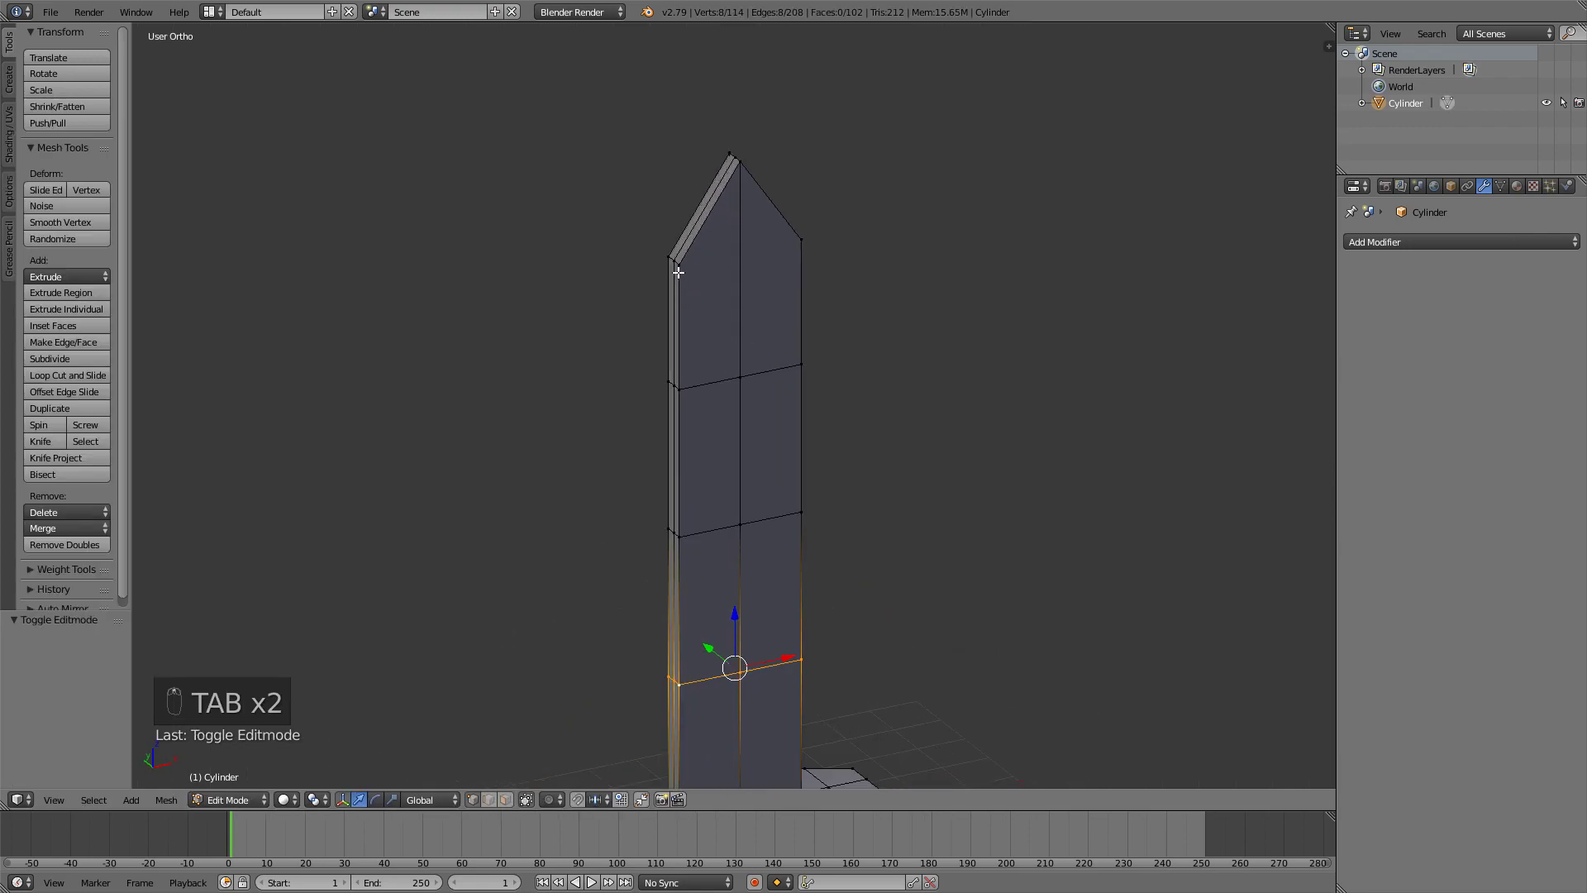
pyautogui.moveTo(678, 272); pyautogui.dragTo(775, 290, button='middle')
pyautogui.rightClick(756, 205)
pyautogui.press('KP_1')
pyautogui.scroll(-7, 764, 283)
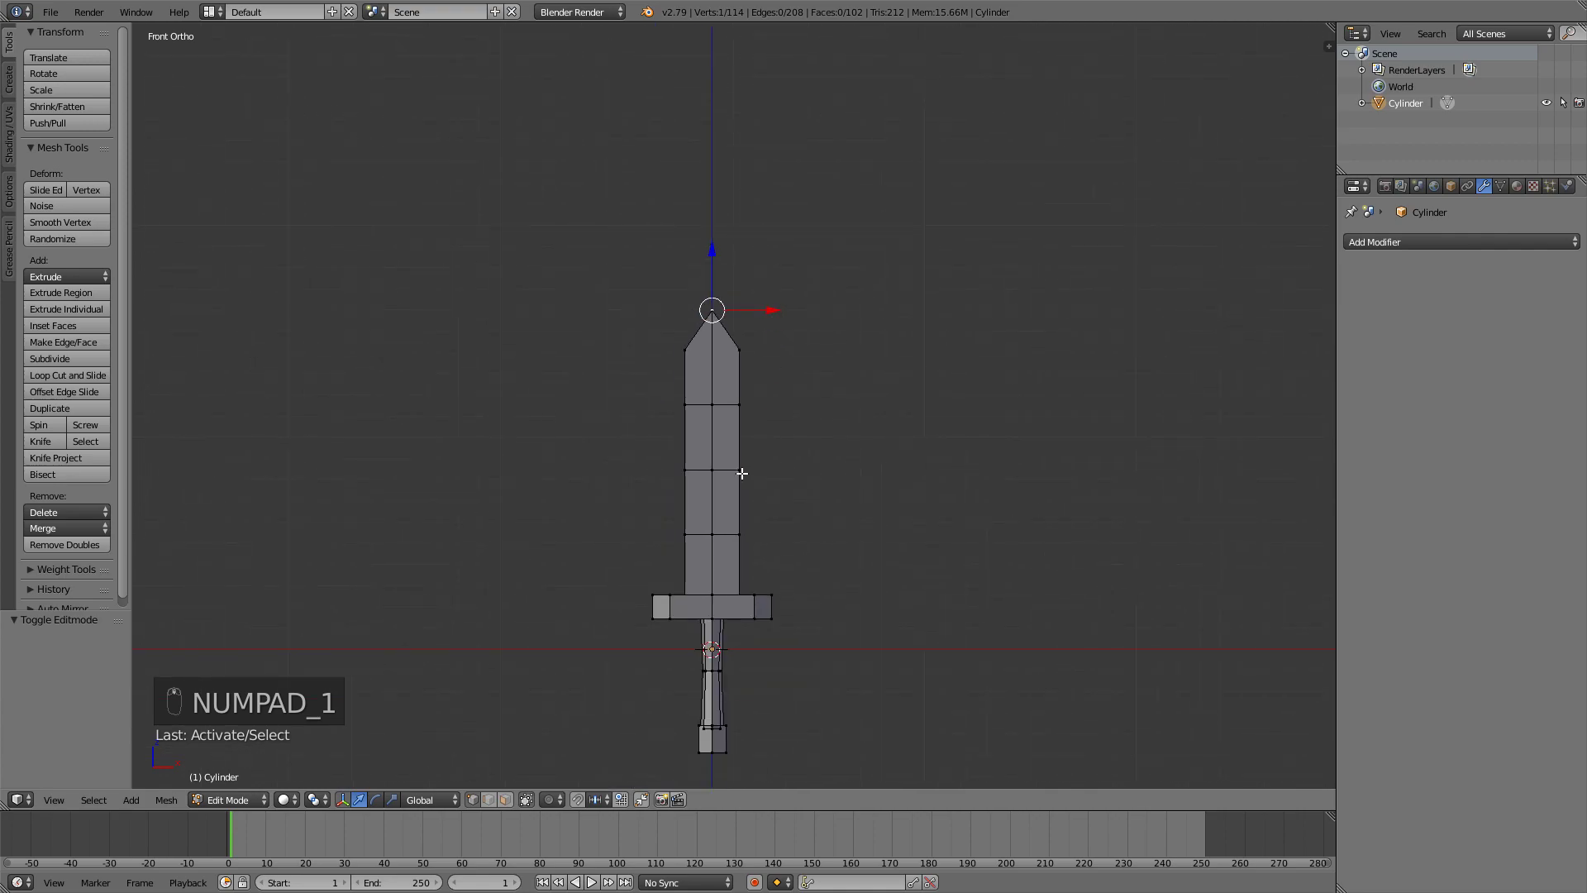
# Delete all the vertices on the sword's left half, leaving the centreline and right half of the blade, crossguard and handle
pyautogui.keyDown('shift'); pyautogui.moveTo(743, 471); pyautogui.dragTo(797, 405, button='middle'); pyautogui.keyUp('shift')
pyautogui.press('z')
pyautogui.scroll(3, 727, 165)
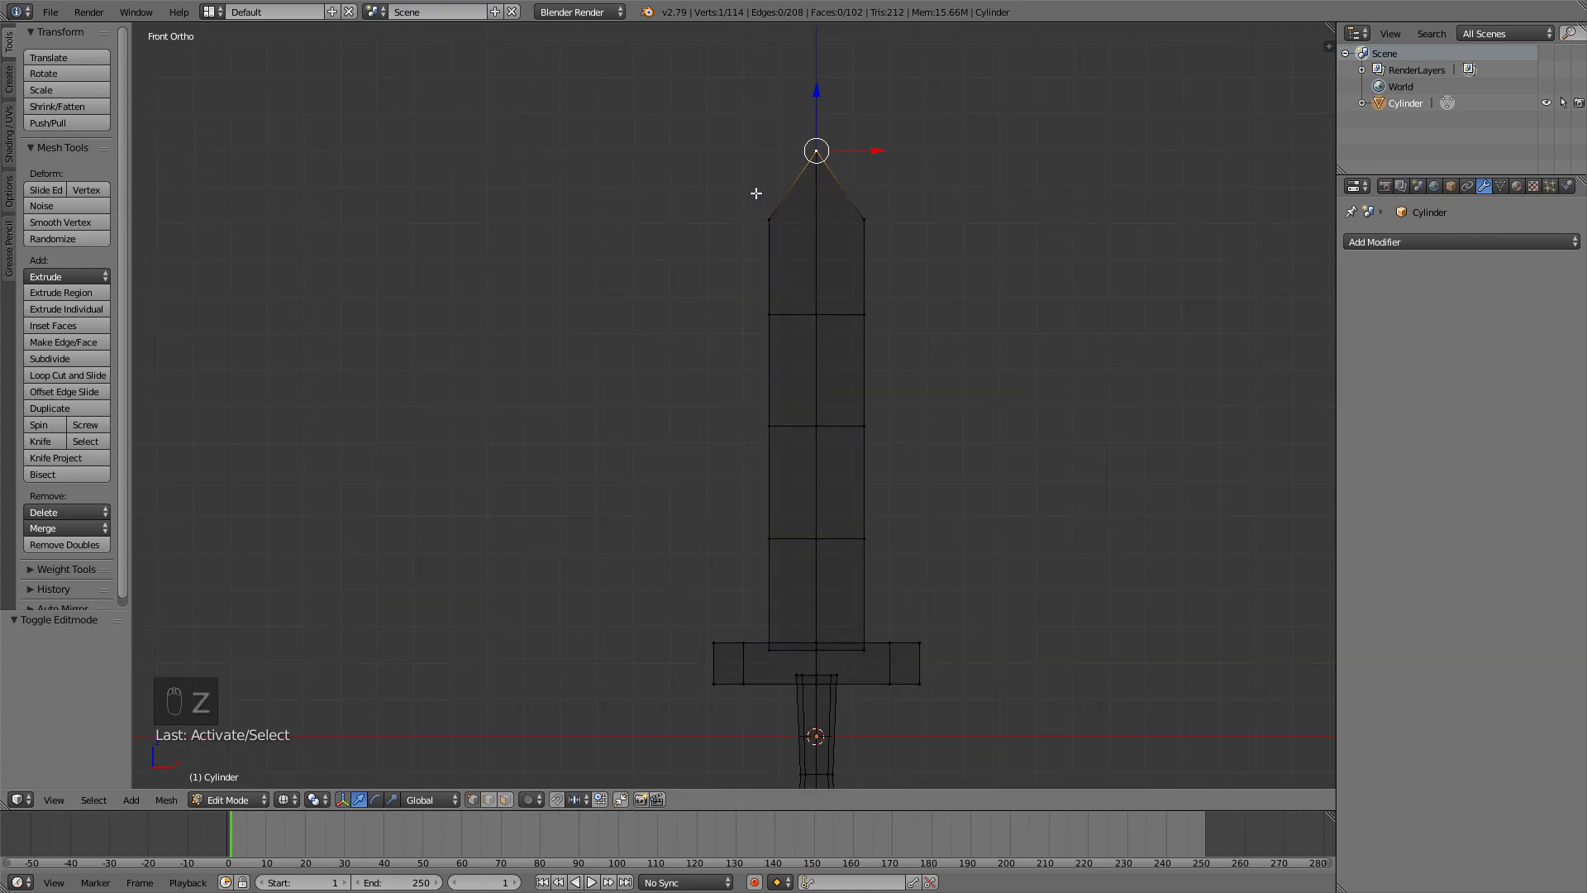
pyautogui.rightClick(768, 219)
pyautogui.scroll(-2, 791, 280)
pyautogui.press('c')
pyautogui.moveTo(768, 223)
pyautogui.mouseDown()
pyautogui.moveTo(776, 496)
pyautogui.moveTo(761, 530)
pyautogui.moveTo(786, 548)
pyautogui.moveTo(786, 744)
pyautogui.mouseUp()
pyautogui.rightClick(786, 744)
pyautogui.keyDown('shift'); pyautogui.moveTo(813, 702); pyautogui.dragTo(783, 587, button='middle'); pyautogui.keyUp('shift')
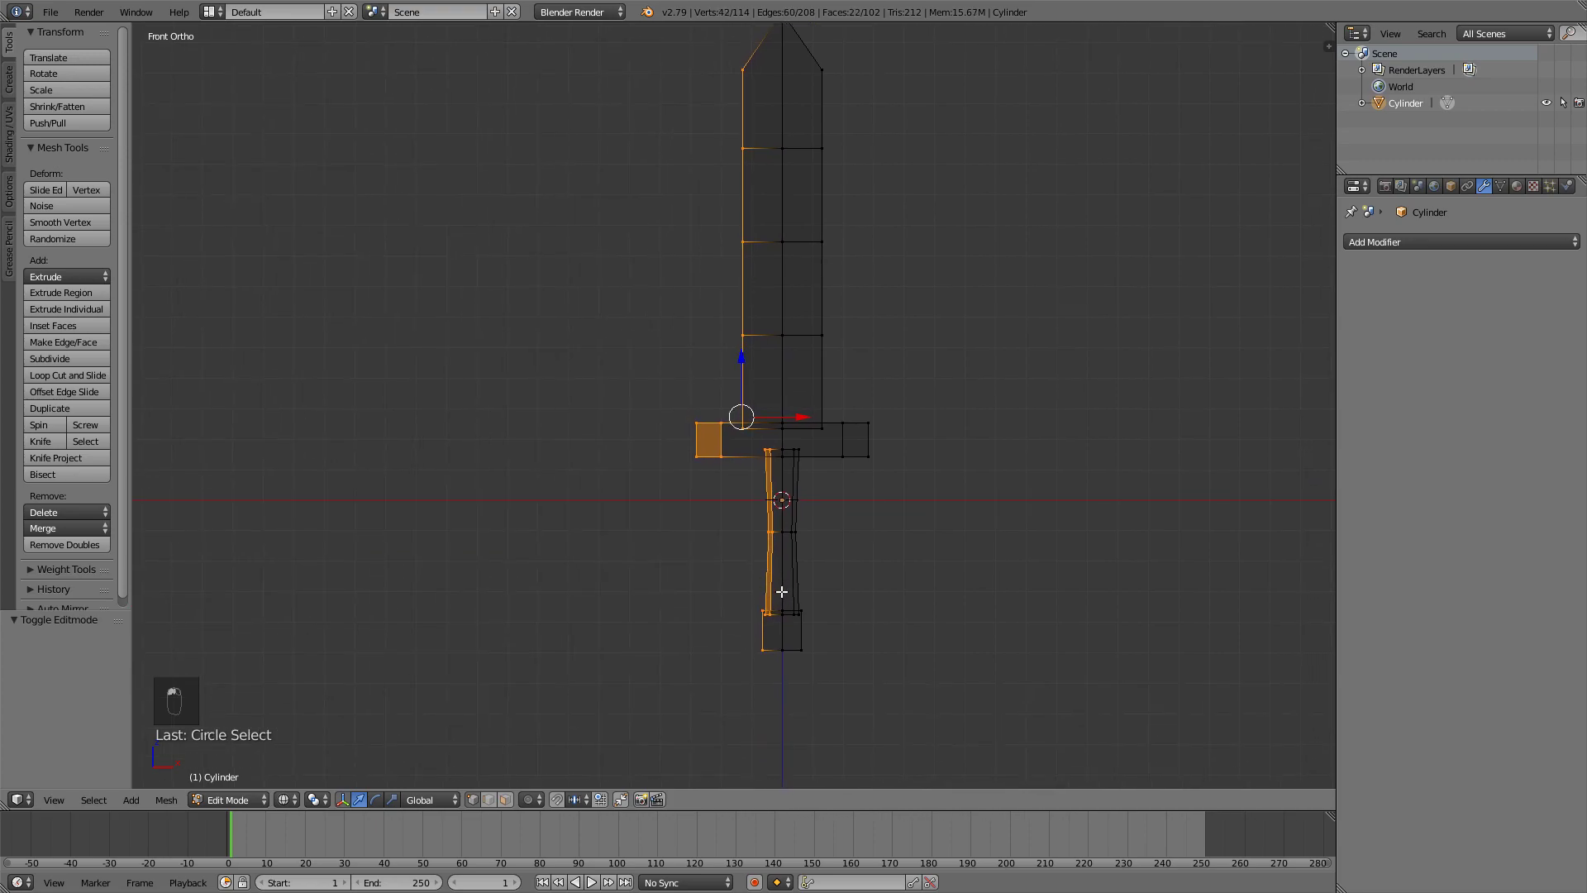
pyautogui.press('x')
pyautogui.click(857, 466)
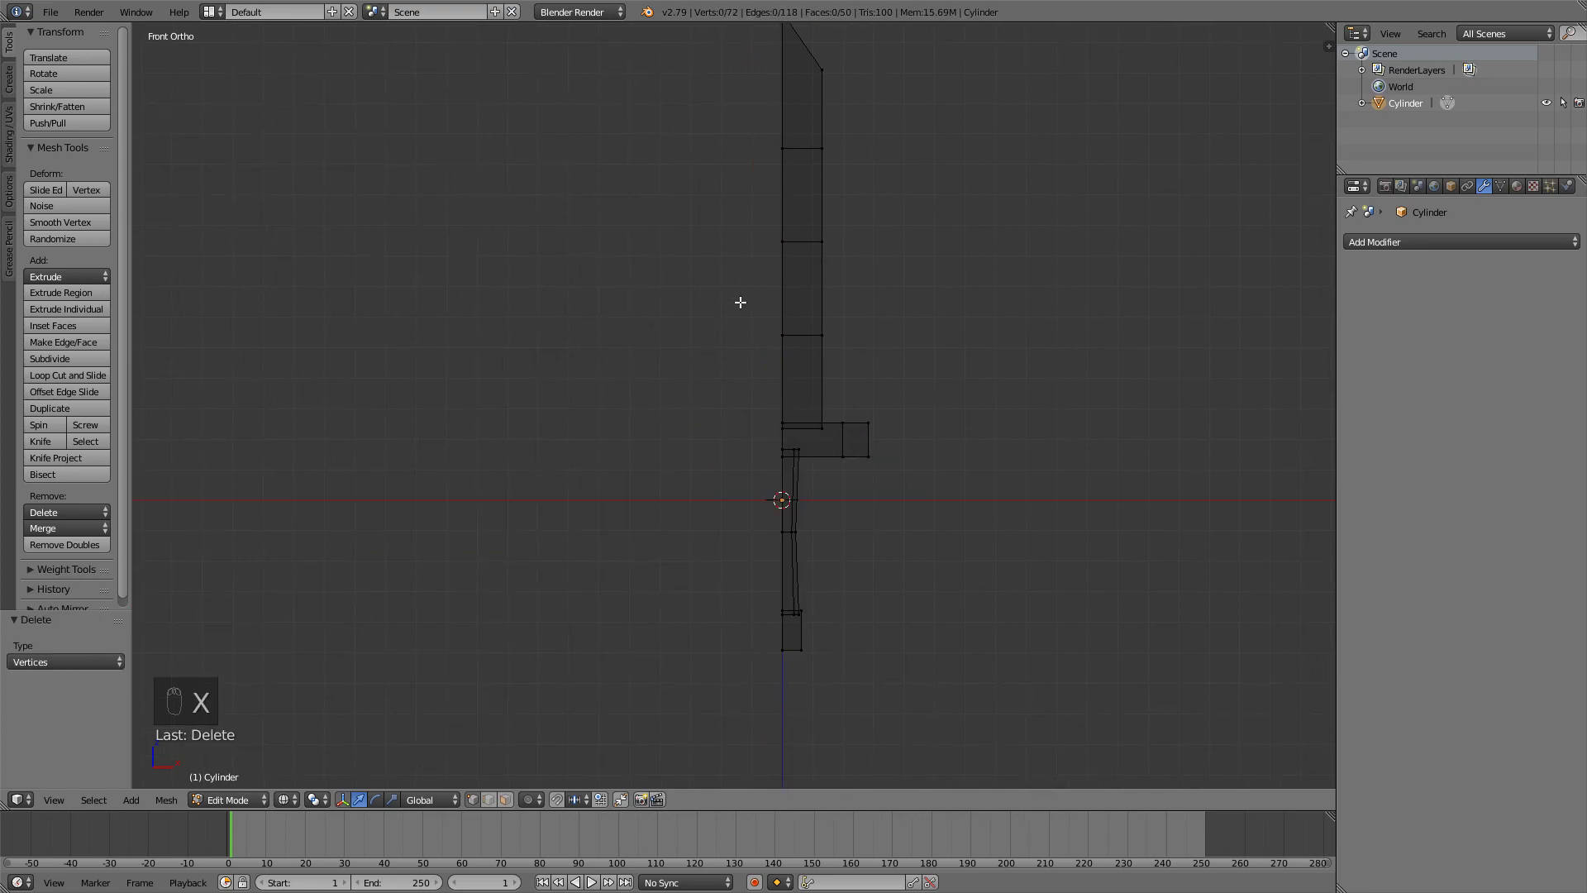
# Add a Mirror modifier on the X axis to the half sword and enable Clipping
pyautogui.press('z')
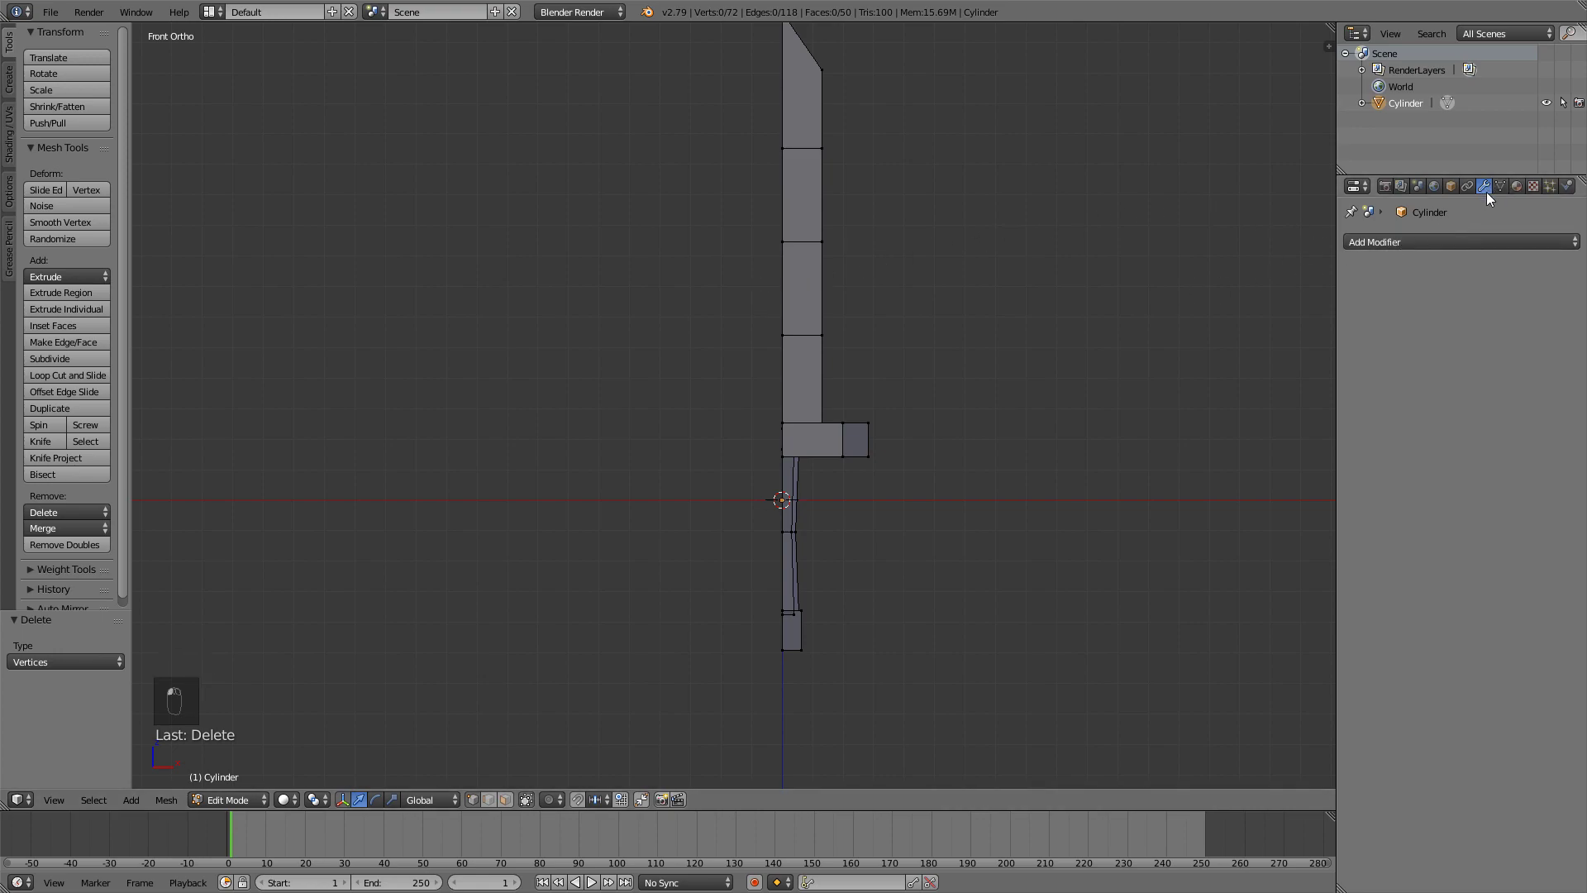
pyautogui.click(1406, 240)
pyautogui.click(1248, 408)
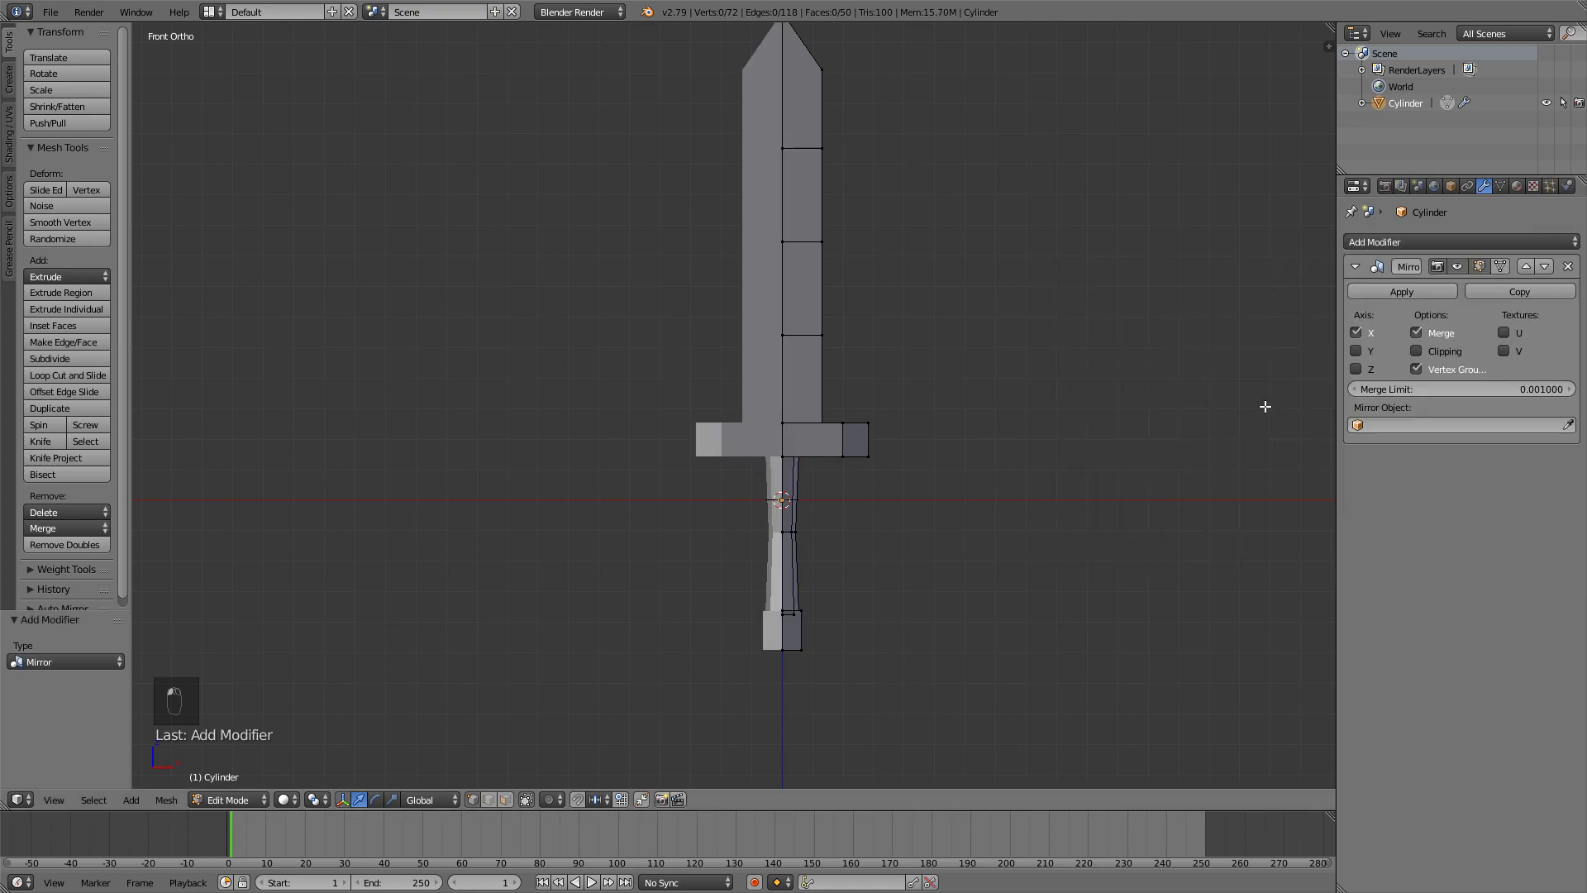
pyautogui.click(1417, 351)
# Merge the three vertices at the blade's tip at their center to make a single point
pyautogui.moveTo(901, 158); pyautogui.dragTo(746, 368, button='middle')
pyautogui.scroll(2, 746, 369)
pyautogui.keyDown('shift'); pyautogui.moveTo(770, 161); pyautogui.dragTo(745, 292, button='middle'); pyautogui.keyUp('shift')
pyautogui.moveTo(683, 238); pyautogui.dragTo(654, 252, button='middle')
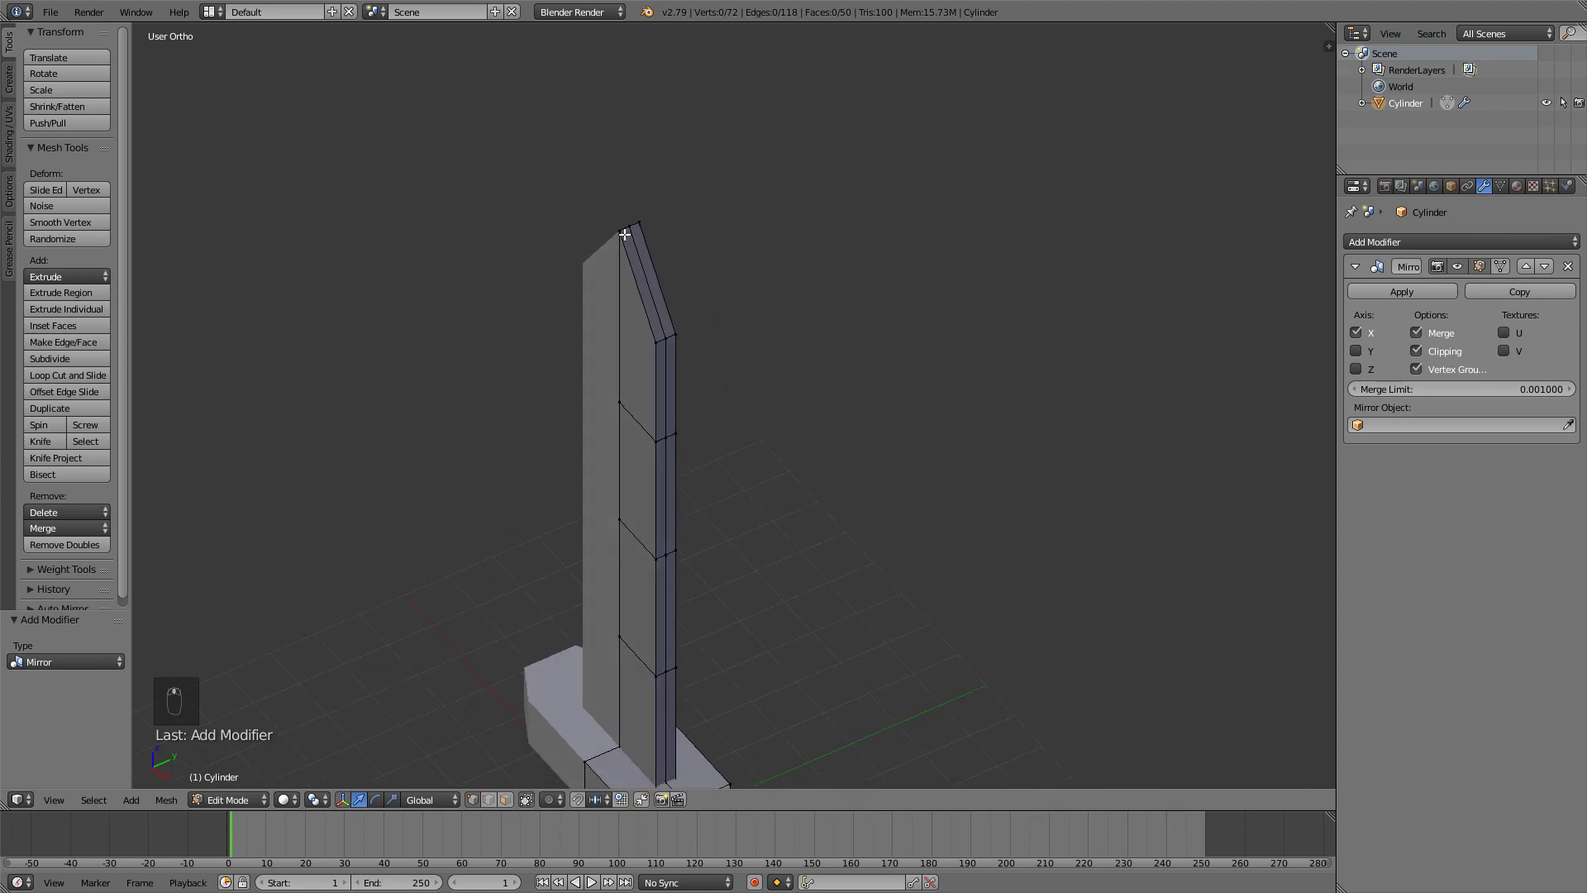
pyautogui.rightClick(620, 232)
pyautogui.keyDown('shift'); pyautogui.rightClick(627, 224); pyautogui.keyUp('shift')
pyautogui.keyDown('shift'); pyautogui.rightClick(657, 218); pyautogui.keyUp('shift')
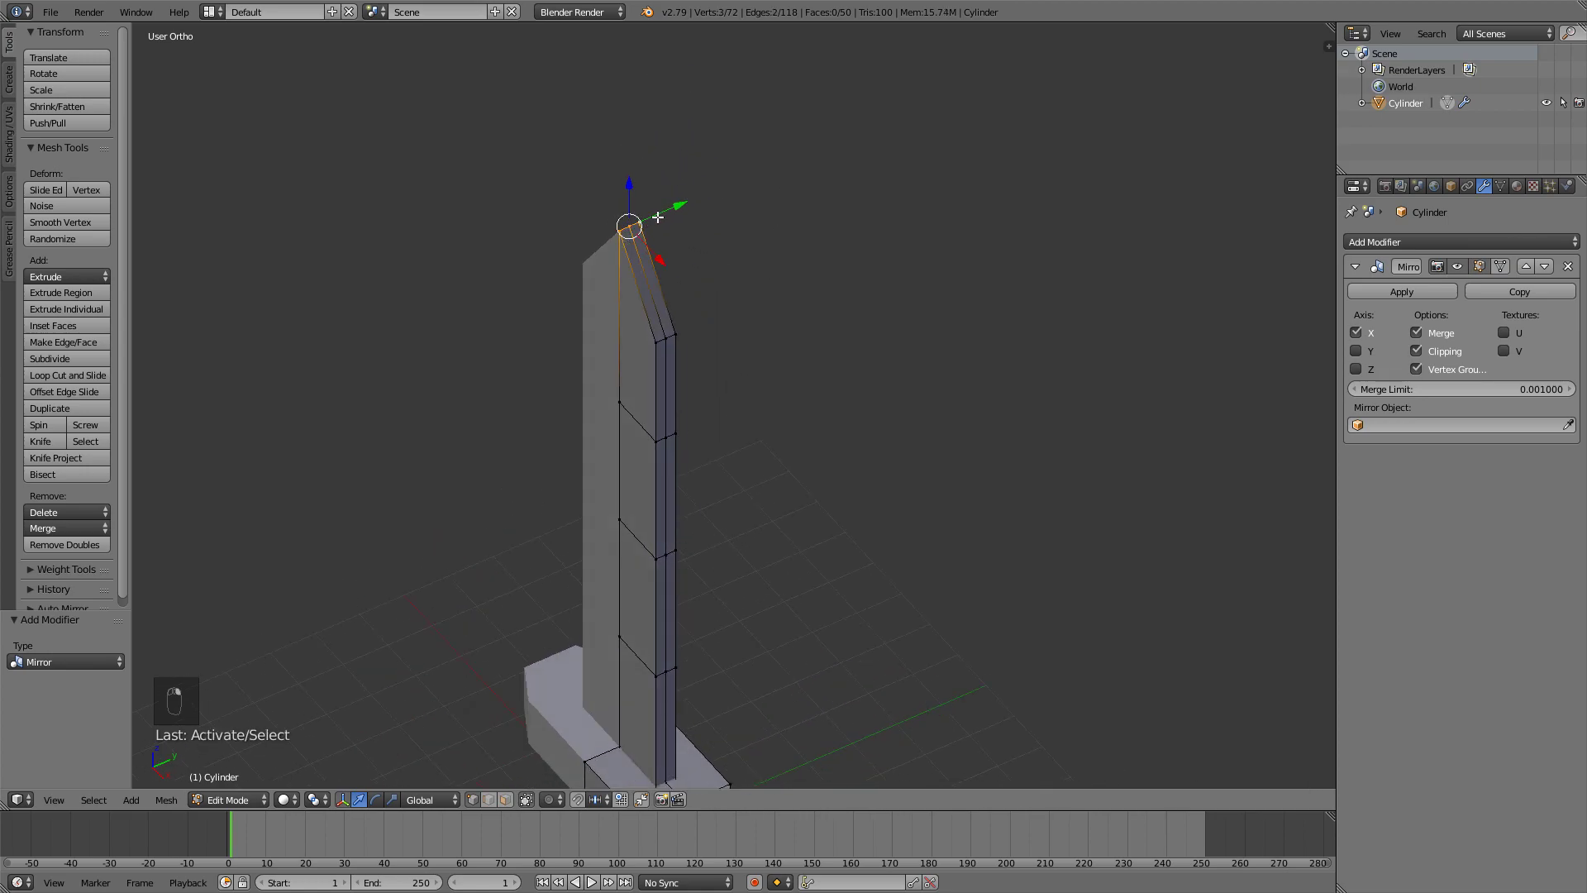
pyautogui.hotkey('alt', 'm')
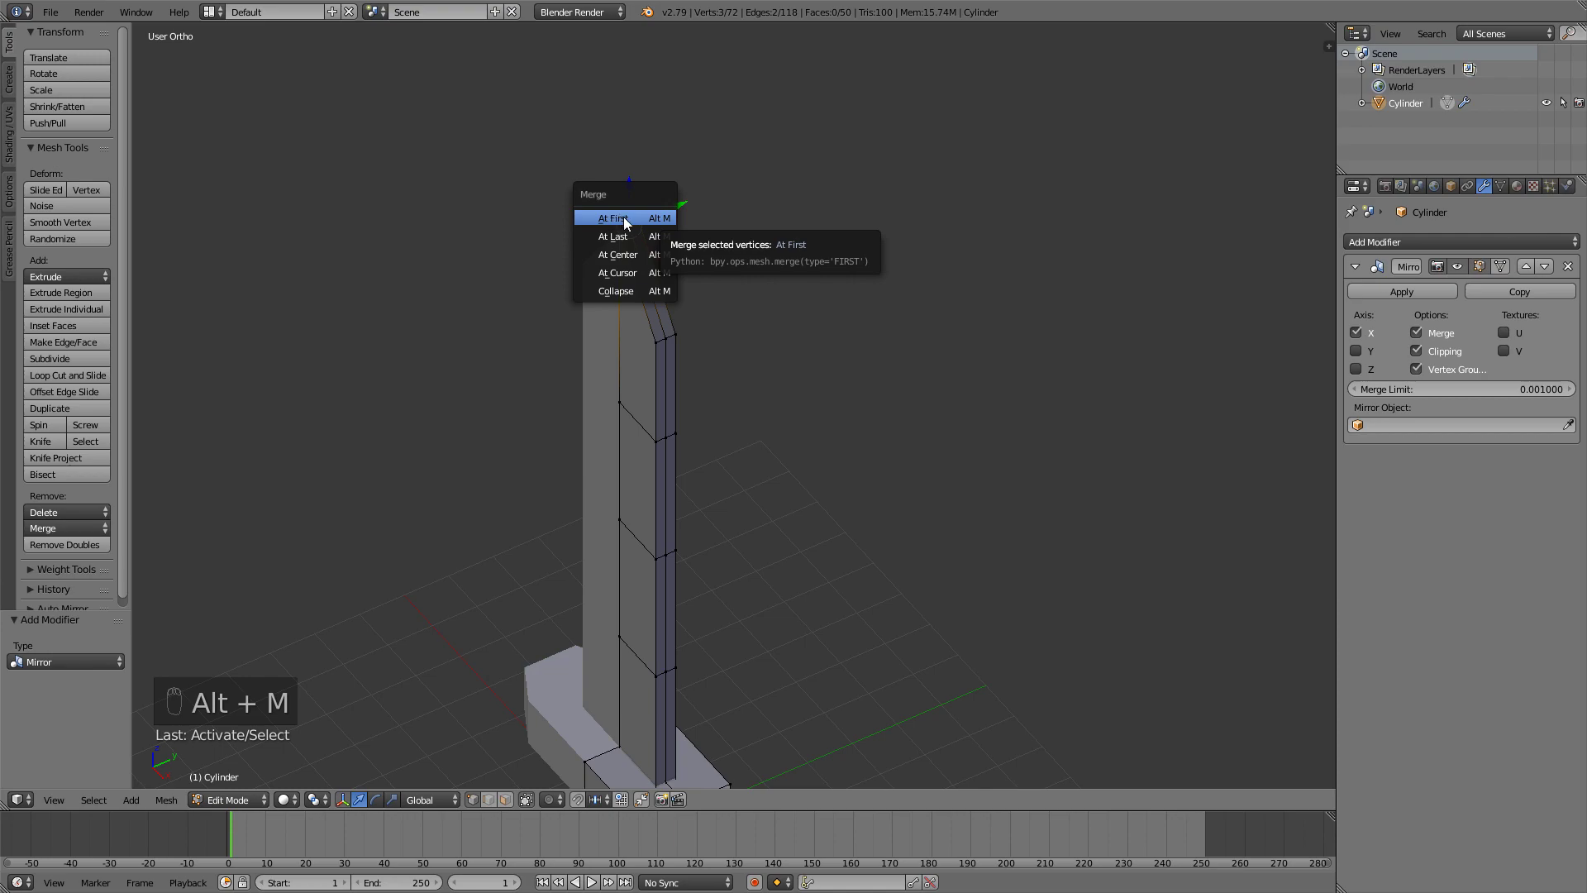
pyautogui.click(620, 256)
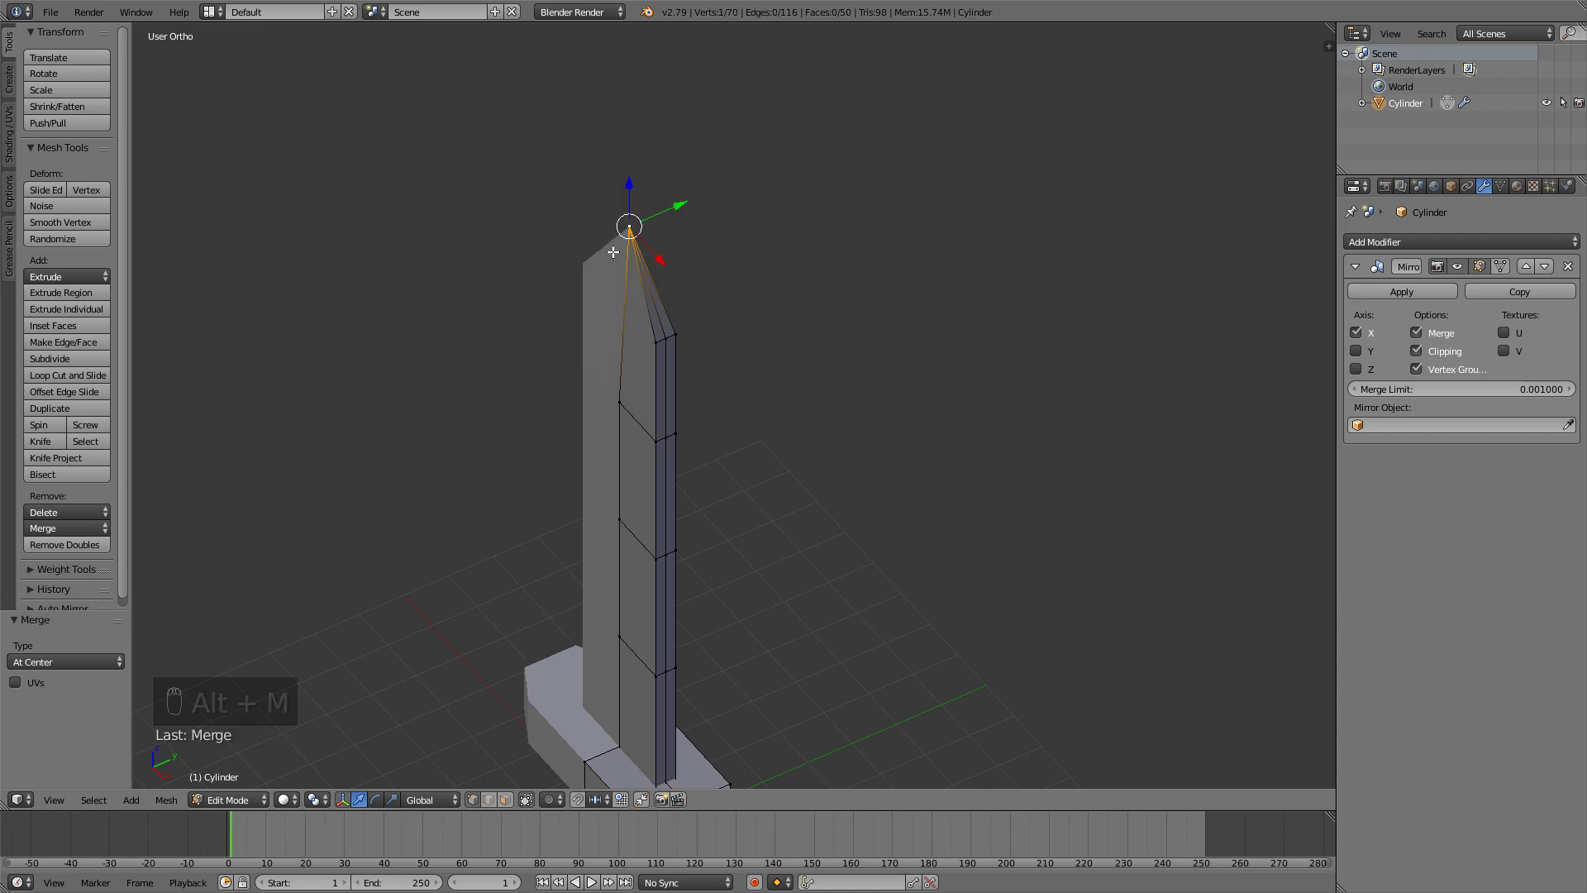
# Merge the three side-edge vertices at the blade's shoulder, just below the tip, at their center
pyautogui.press('c')
pyautogui.click(673, 345)
pyautogui.hotkey('alt', 'm')
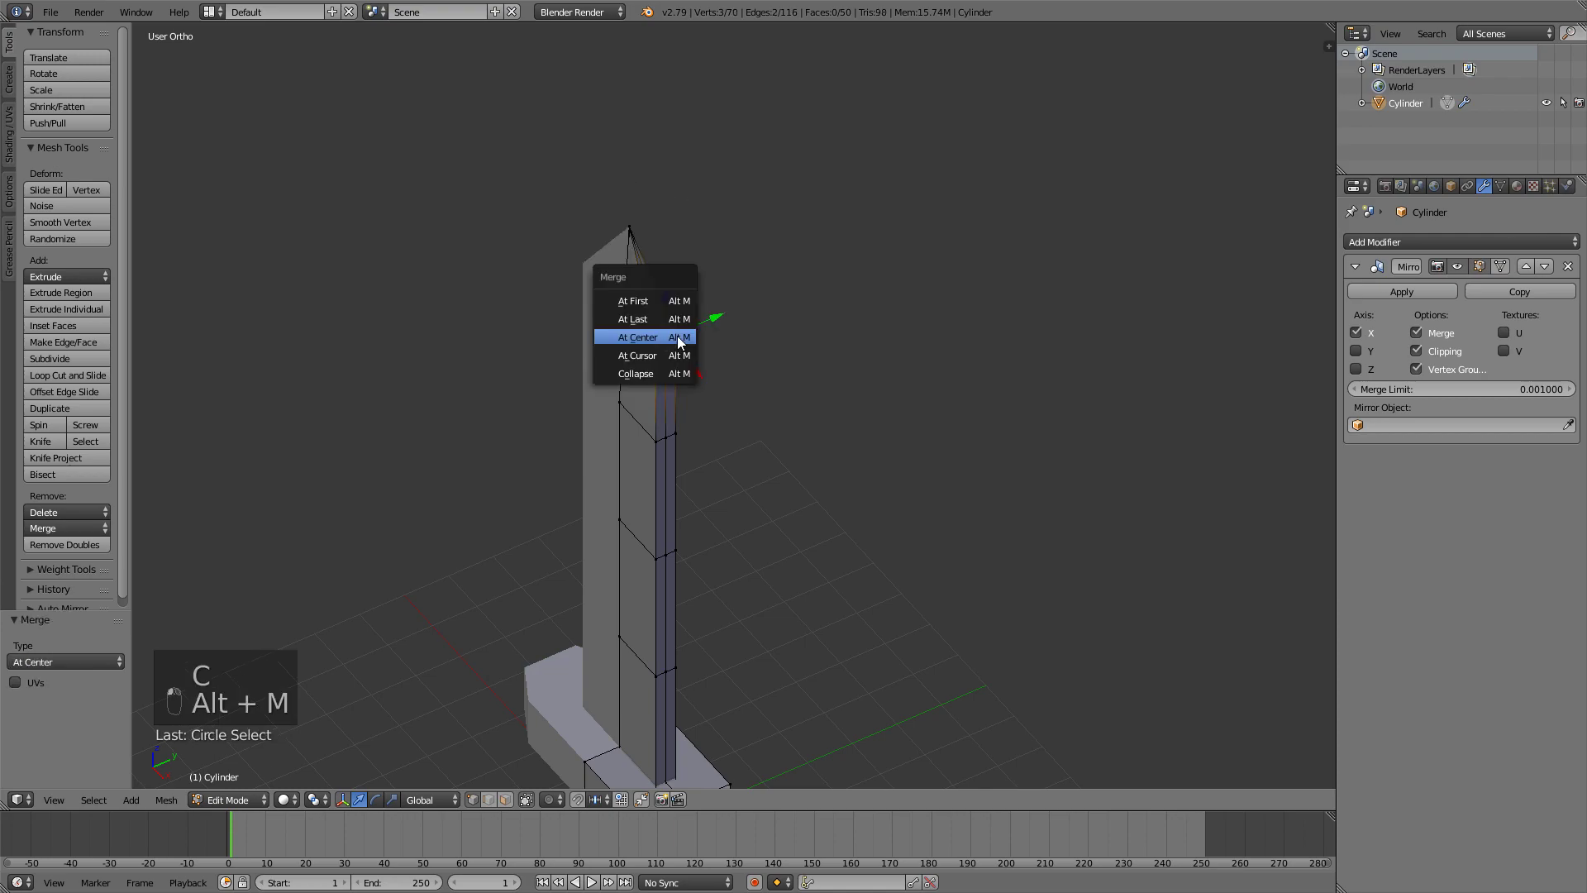
pyautogui.click(679, 342)
# Merge the three side-edge vertices on the blade's uppermost crosswise loop at their center
pyautogui.keyDown('shift'); pyautogui.moveTo(675, 338); pyautogui.dragTo(658, 240, button='middle'); pyautogui.keyUp('shift')
pyautogui.rightClick(640, 343)
pyautogui.press('c')
pyautogui.click(648, 338)
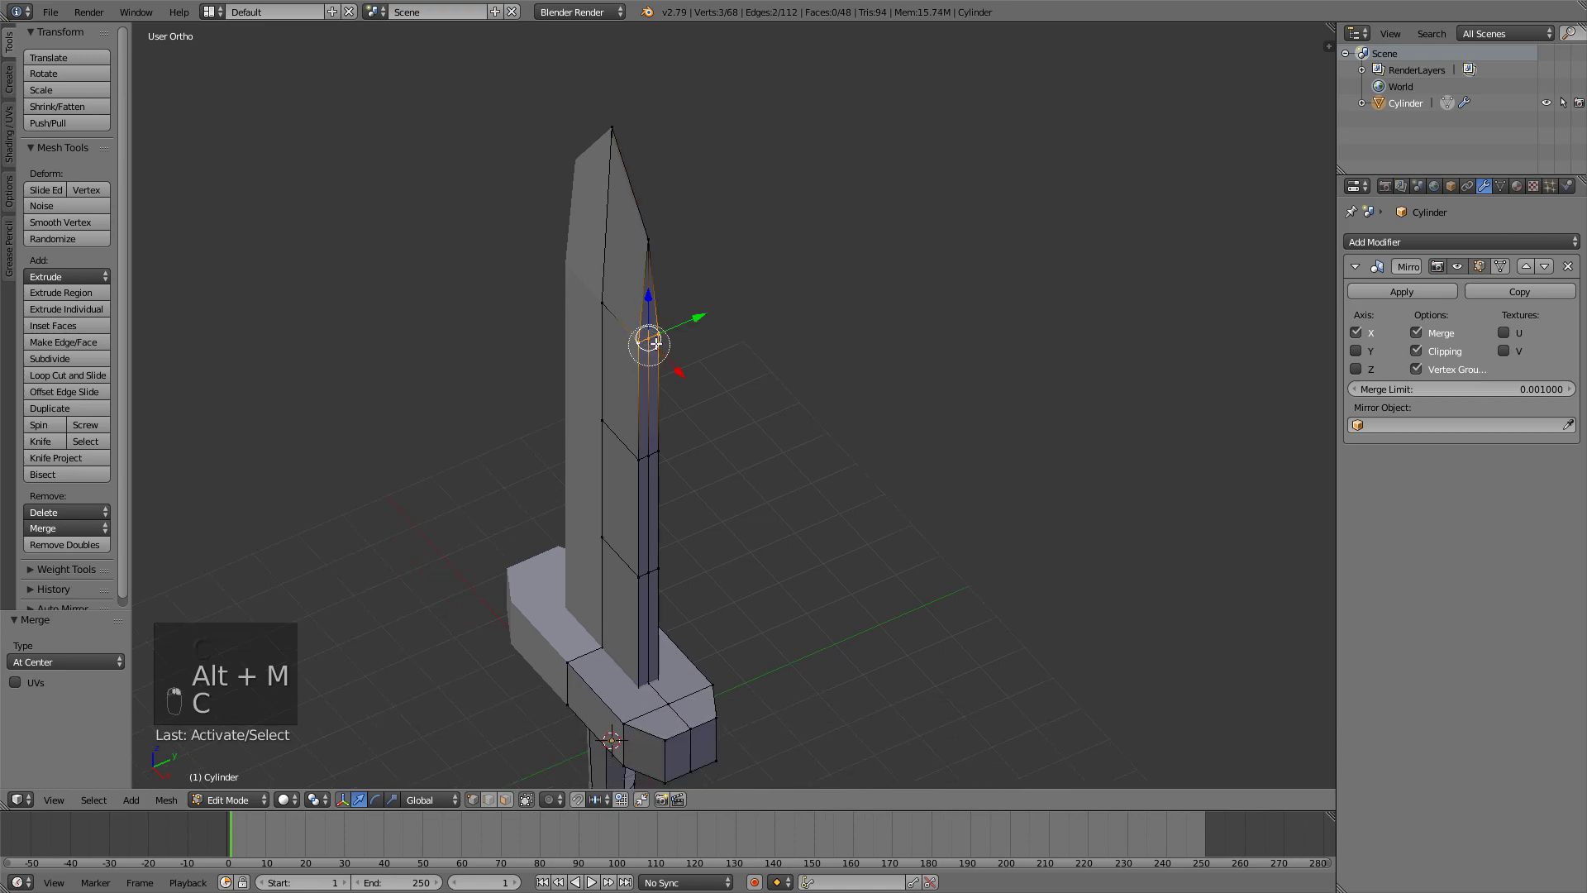
pyautogui.hotkey('alt', 'm')
pyautogui.click(713, 330)
# Merge the three side-edge vertices on the blade's middle crosswise loop at their center
pyautogui.keyDown('shift'); pyautogui.moveTo(716, 333); pyautogui.dragTo(691, 285, button='middle'); pyautogui.keyUp('shift')
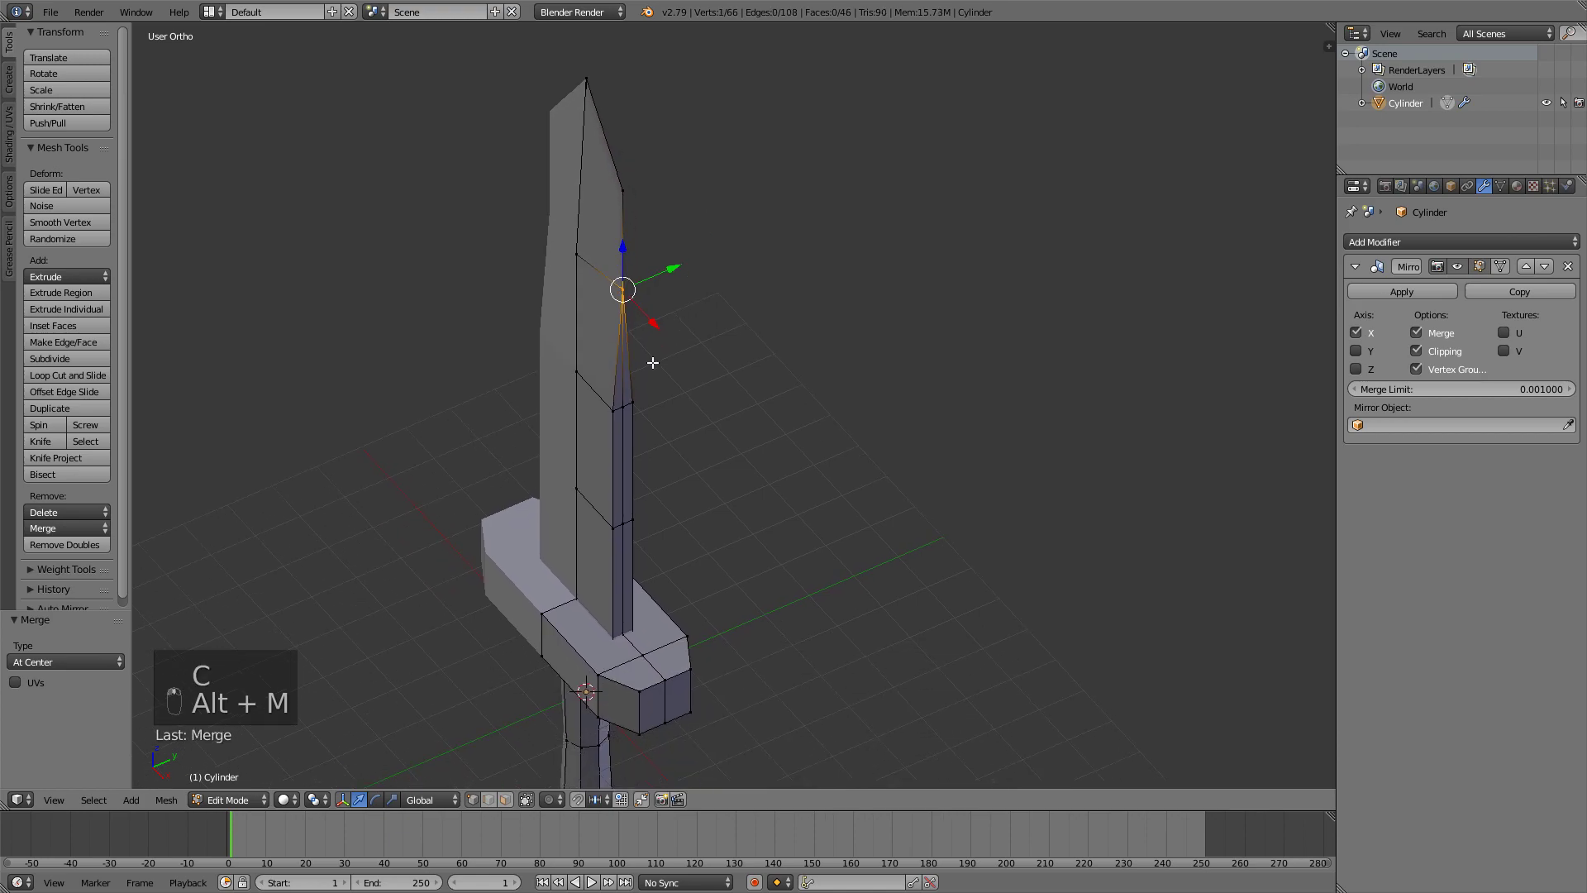
pyautogui.rightClick(648, 364)
pyautogui.press('c')
pyautogui.click(628, 405)
pyautogui.hotkey('alt', 'm')
pyautogui.click(640, 406)
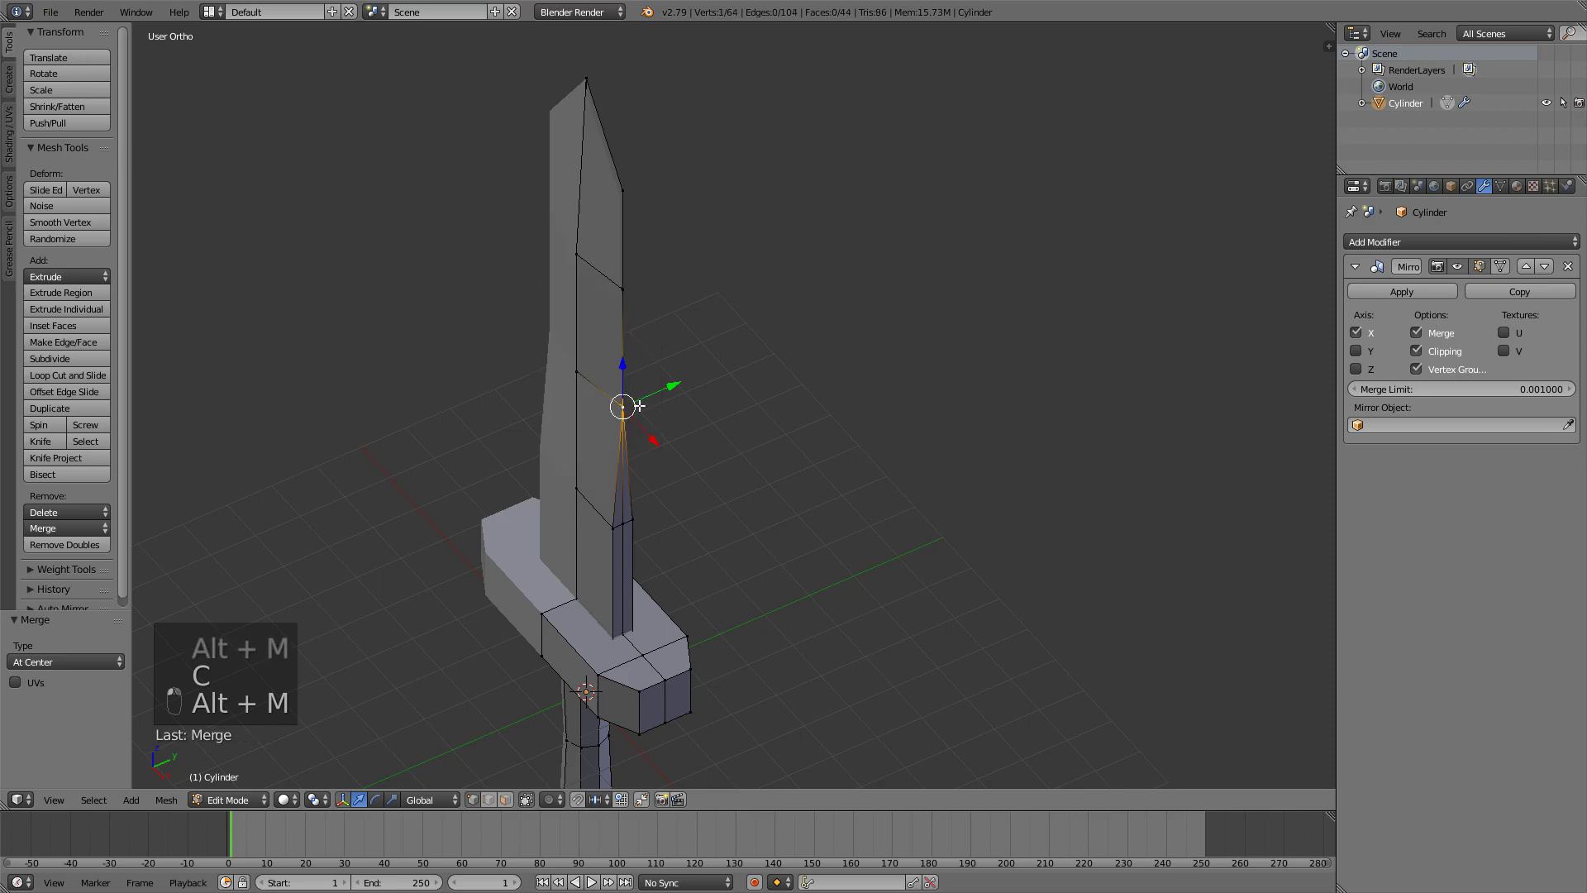
# Merge the three side-edge vertices on the blade's lowest crosswise loop at their center
pyautogui.keyDown('shift'); pyautogui.moveTo(710, 463); pyautogui.dragTo(708, 443, button='middle'); pyautogui.keyUp('shift')
pyautogui.rightClick(622, 500)
pyautogui.press('c')
pyautogui.click(629, 504)
pyautogui.rightClick(635, 504)
pyautogui.hotkey('alt', 'm')
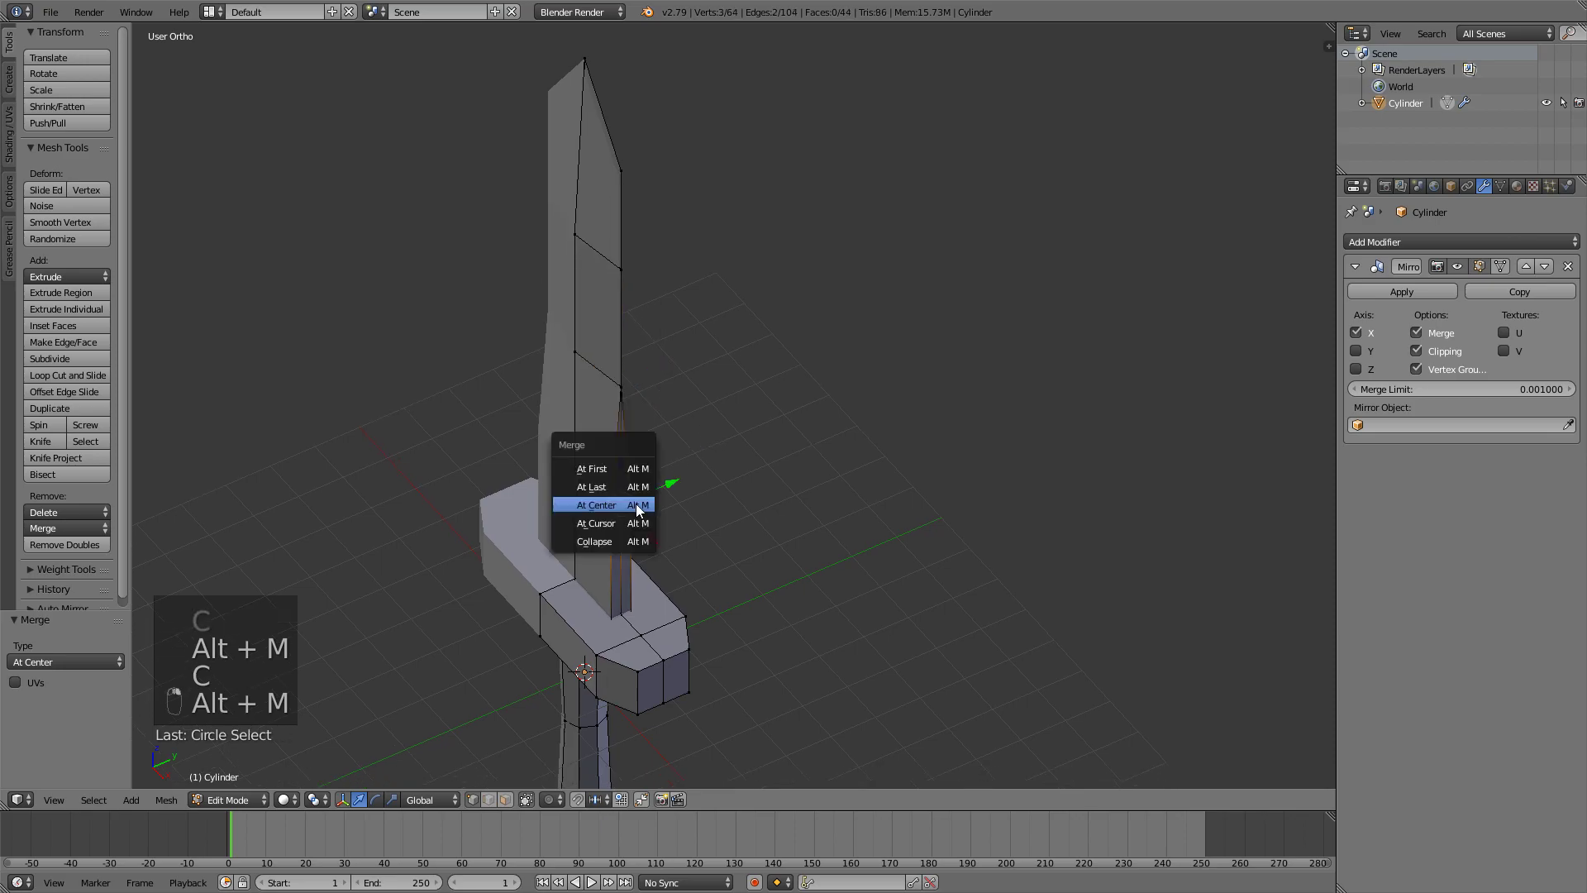
pyautogui.click(633, 501)
# Merge the three side-edge vertices at the blade's base, where it enters the crossguard, at their center
pyautogui.keyDown('shift'); pyautogui.moveTo(621, 562); pyautogui.dragTo(744, 410, button='middle'); pyautogui.keyUp('shift')
pyautogui.press('z')
pyautogui.rightClick(649, 479)
pyautogui.moveTo(653, 481); pyautogui.dragTo(615, 585, button='middle')
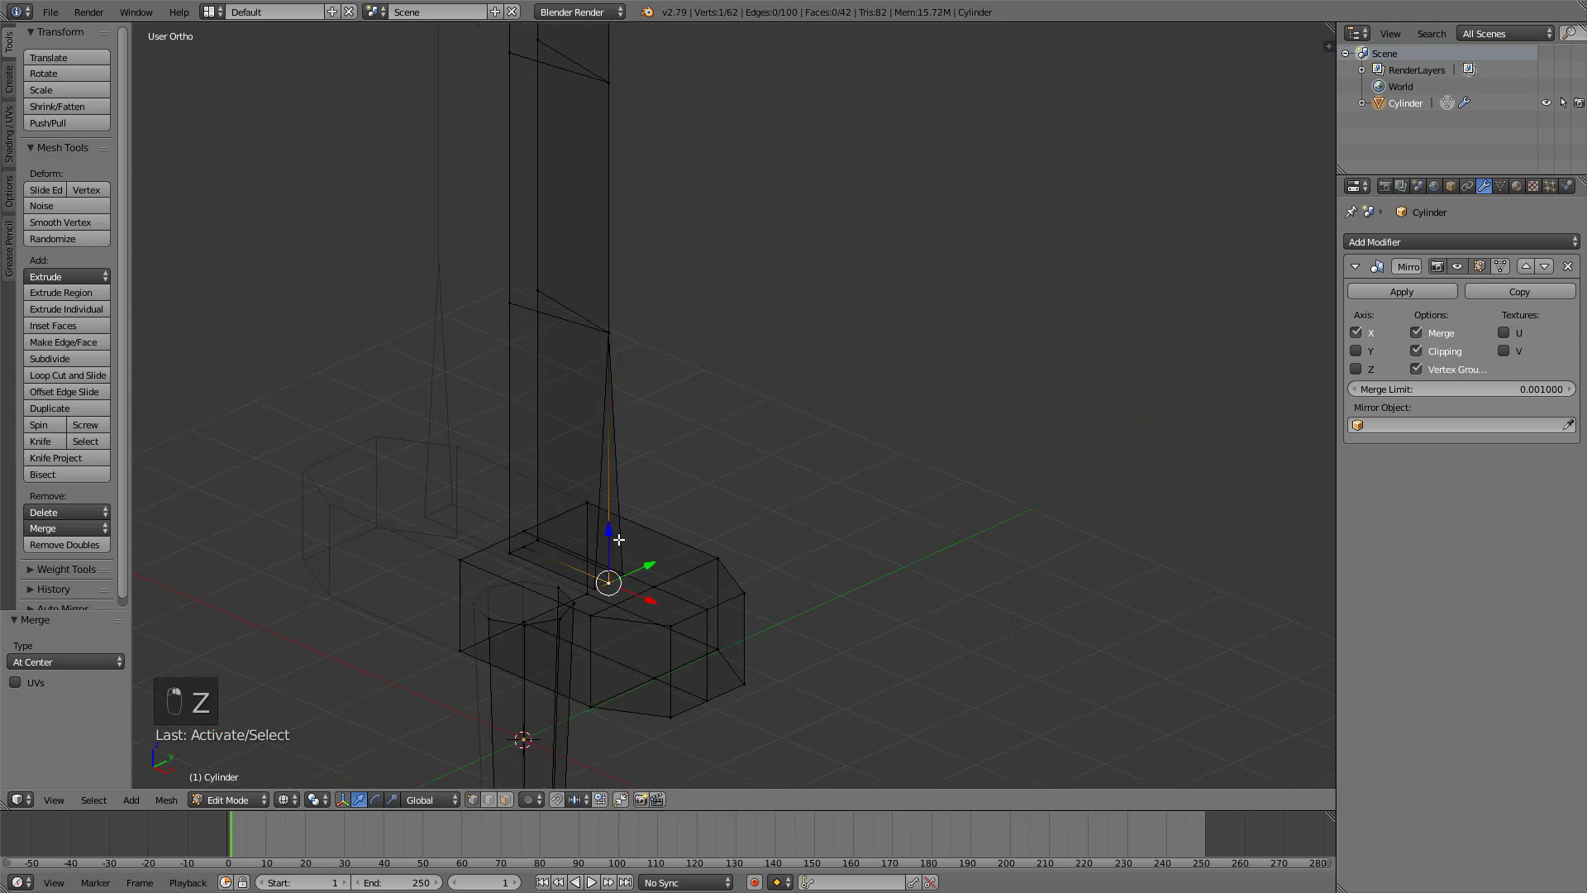
pyautogui.press('c')
pyautogui.click(615, 585)
pyautogui.rightClick(615, 585)
pyautogui.press('z')
pyautogui.moveTo(787, 499); pyautogui.dragTo(761, 513, button='middle')
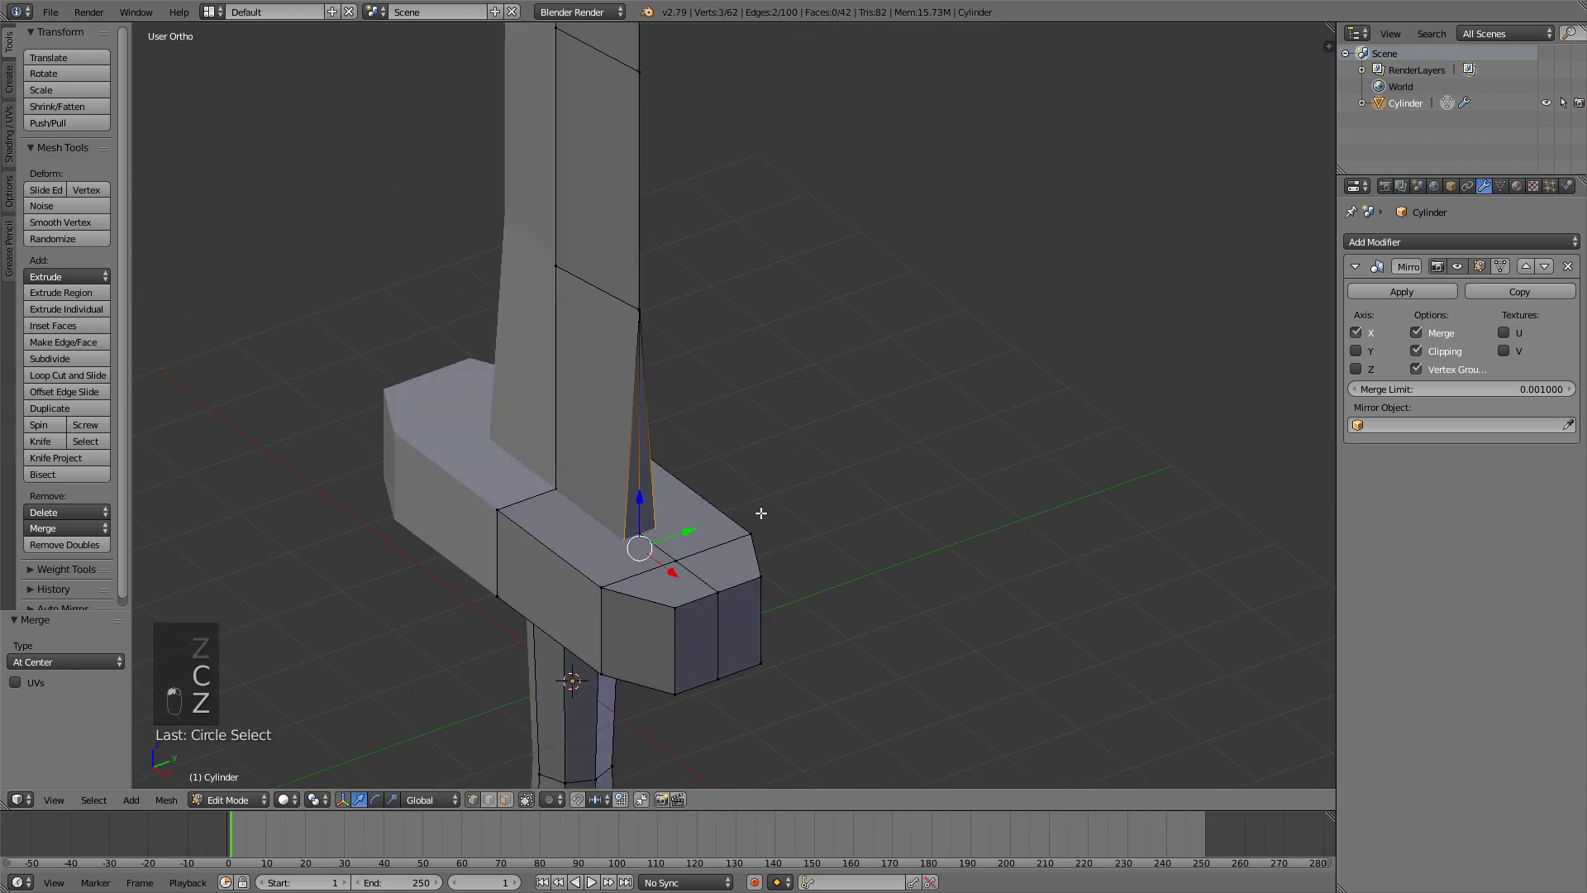
pyautogui.hotkey('alt', 'm')
pyautogui.click(760, 512)
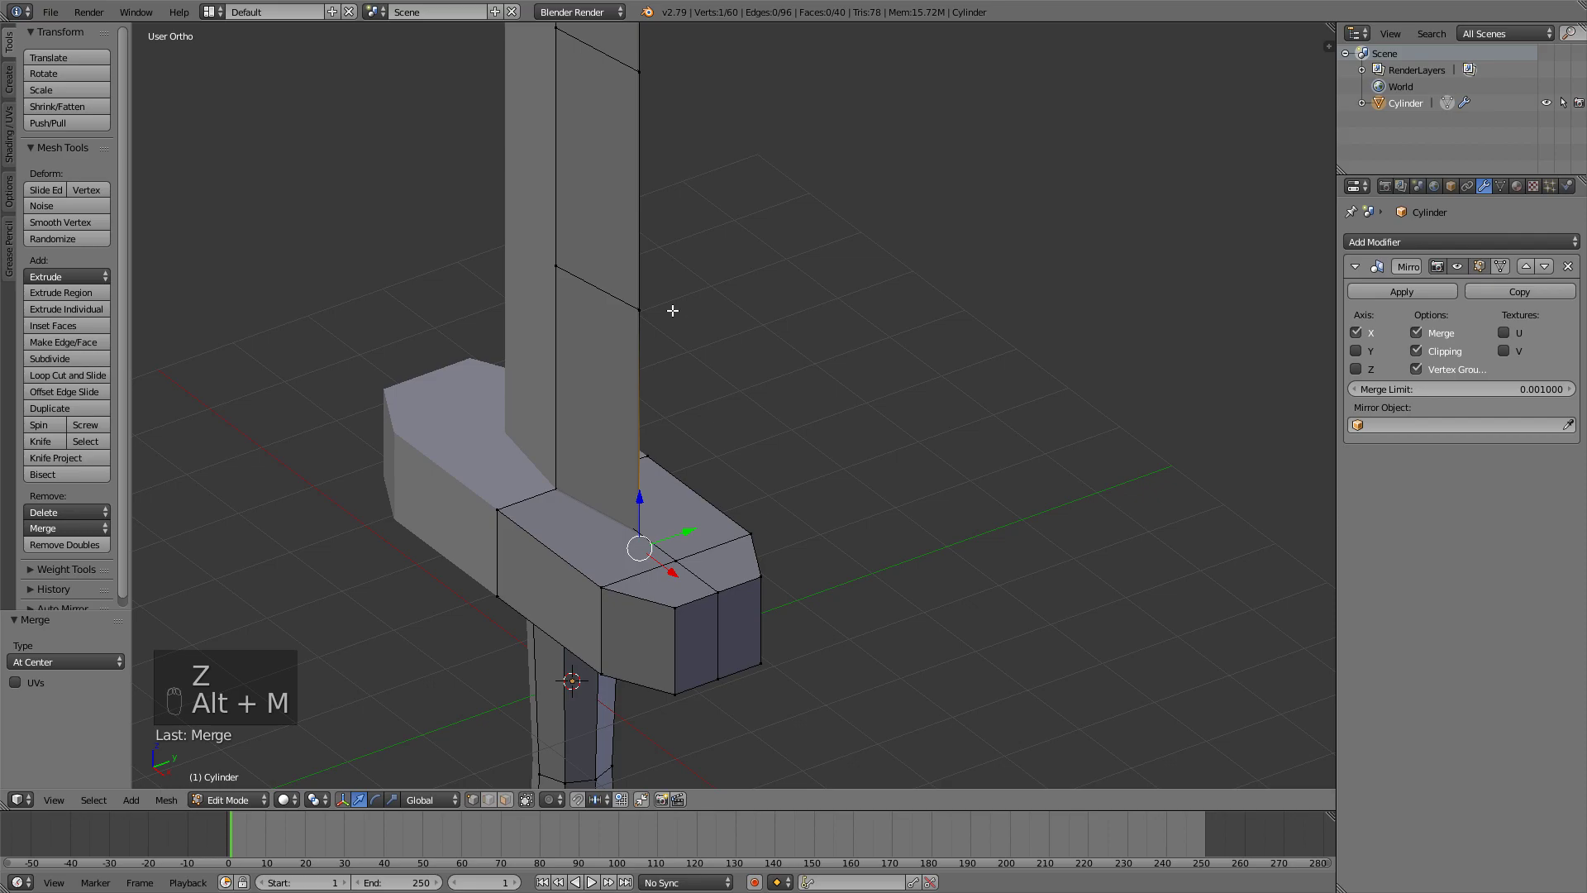
# Select the whole linked crossguard, slim it by scaling to 0.680 along Y, and check the sword in object mode
pyautogui.scroll(-5, 672, 312)
pyautogui.press('Tab')
pyautogui.moveTo(701, 329); pyautogui.dragTo(895, 253, button='middle')
pyautogui.press('KP_1')
pyautogui.press('Tab')
pyautogui.rightClick(748, 508)
pyautogui.press('l')
pyautogui.press('KP_3')
pyautogui.keyDown('shift'); pyautogui.moveTo(779, 582); pyautogui.dragTo(734, 487, button='middle'); pyautogui.keyUp('shift')
pyautogui.press('s')
pyautogui.press('y')
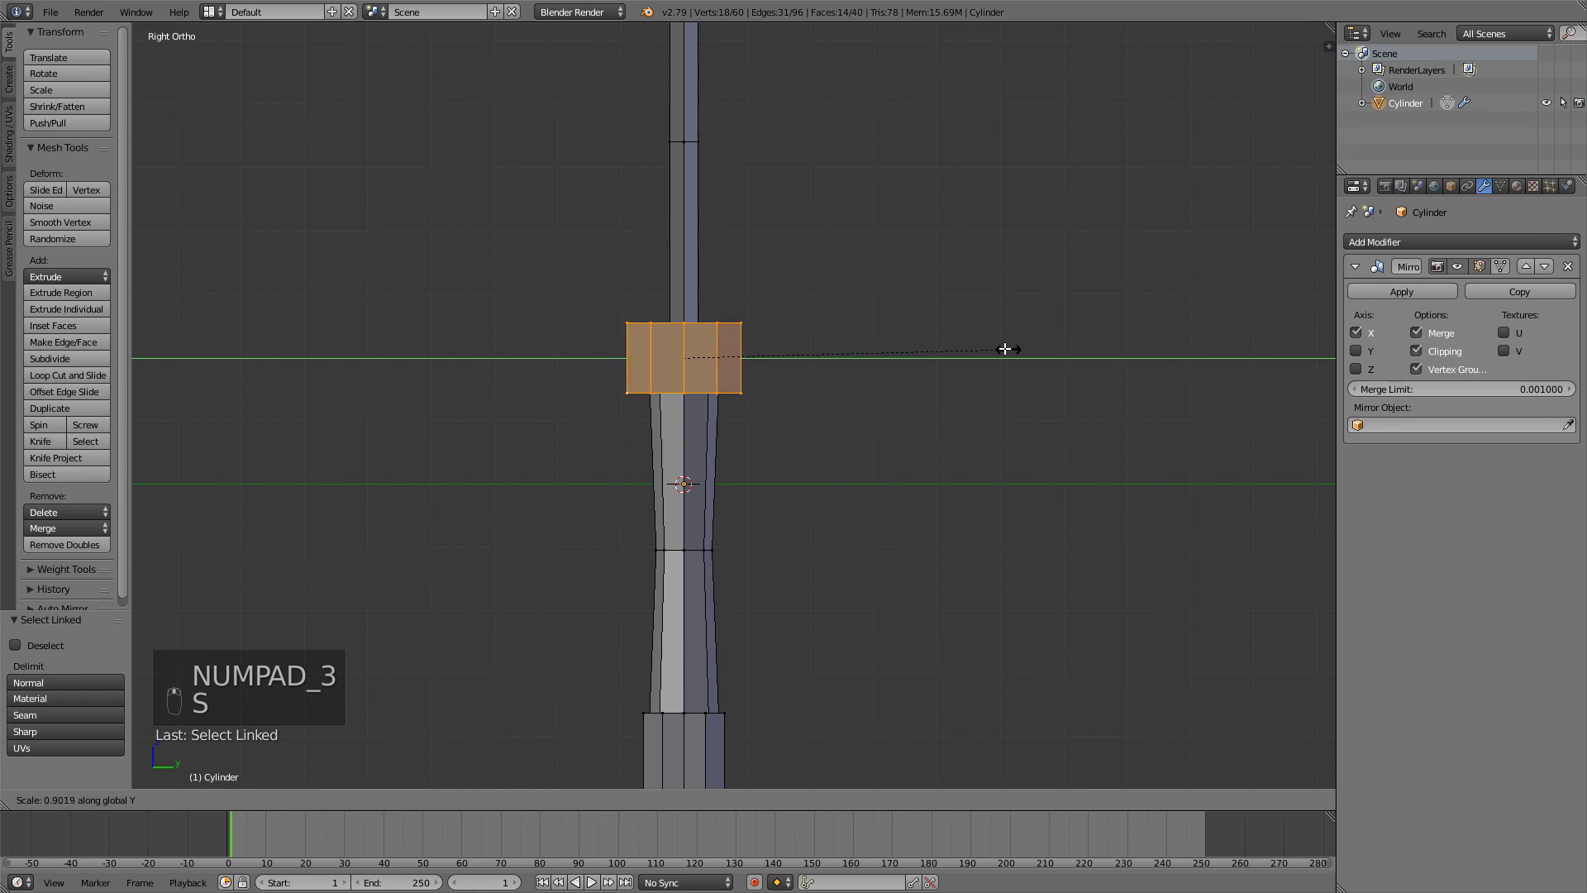
pyautogui.click(928, 348)
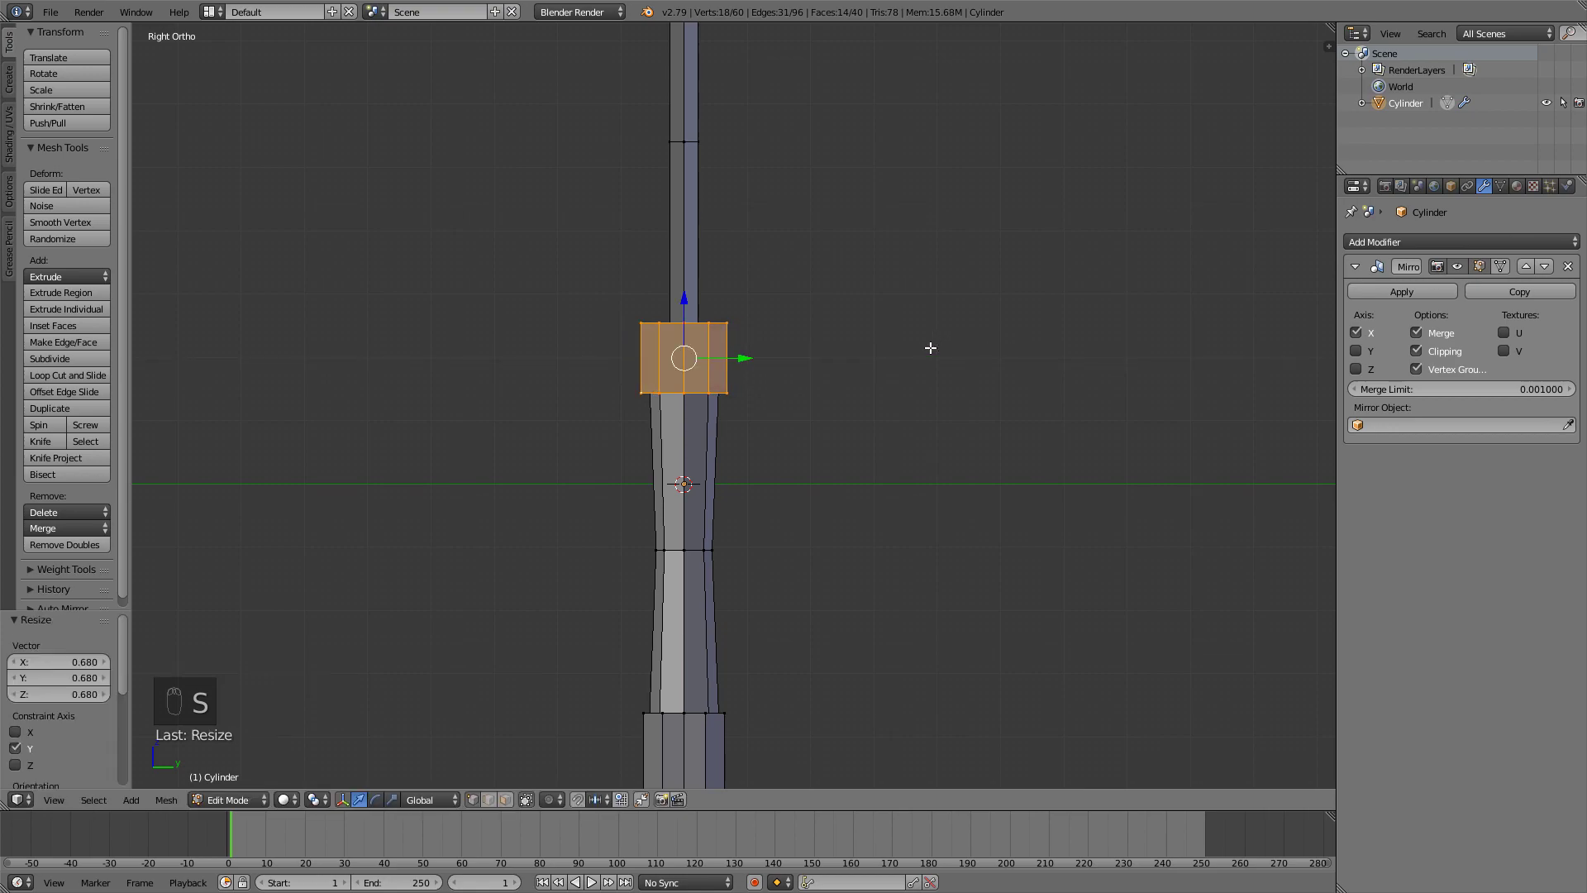
pyautogui.moveTo(837, 366); pyautogui.dragTo(950, 379, button='middle')
pyautogui.press('z')
pyautogui.press('Tab')
pyautogui.press('z')
pyautogui.press('a')
pyautogui.scroll(-5, 840, 400)
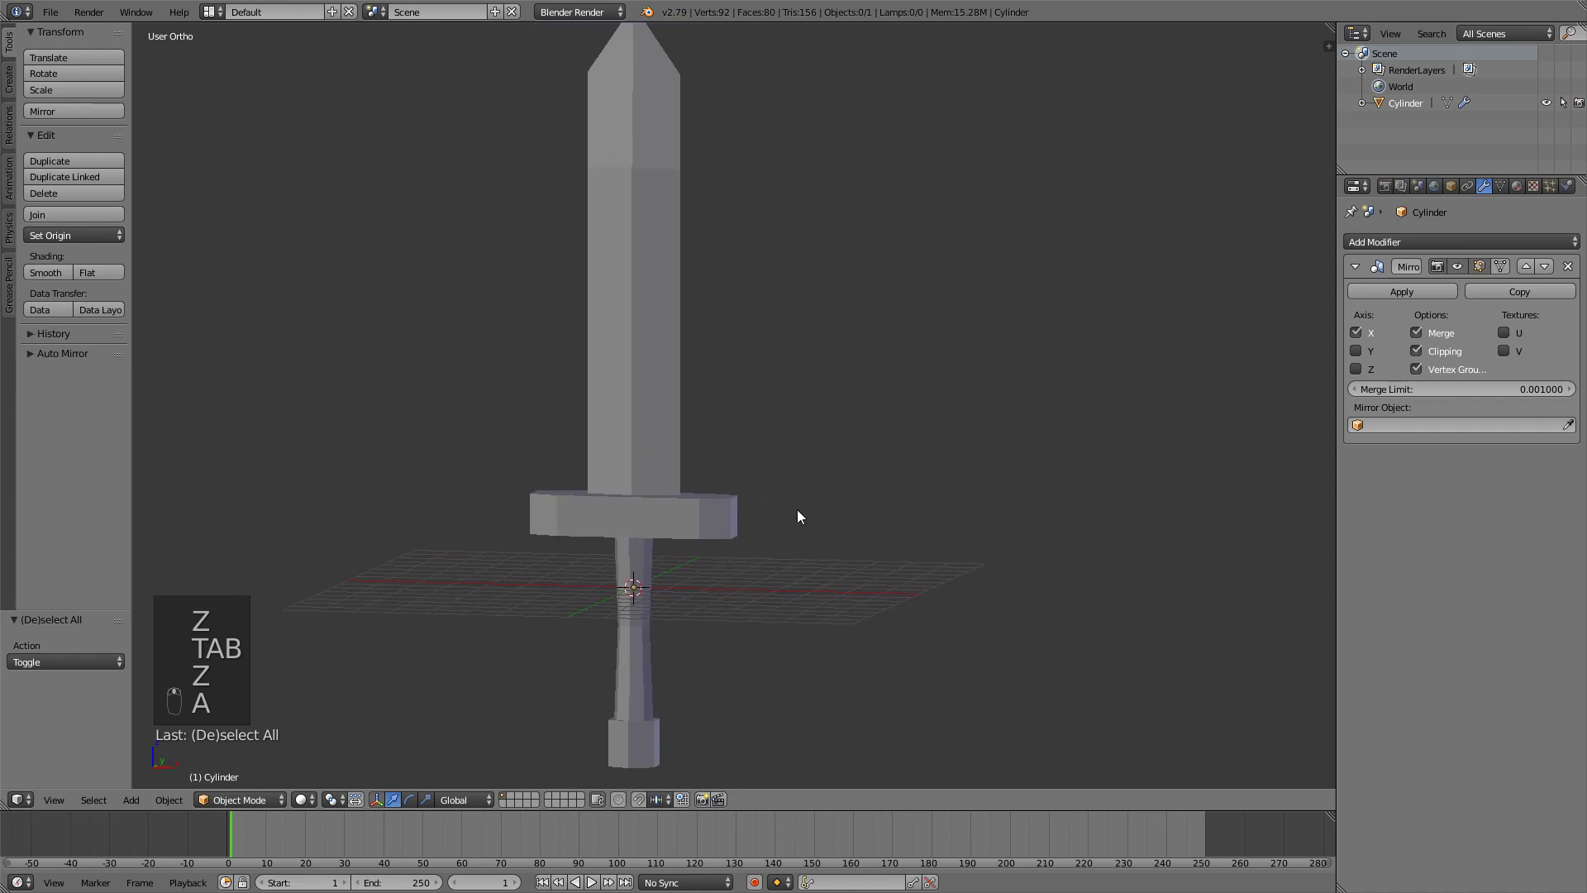
# Move the front centreline vertices of the blade's three crosswise loops and base outward along Y to form a ridge
pyautogui.press('Tab')
pyautogui.scroll(4, 684, 283)
pyautogui.rightClick(633, 134)
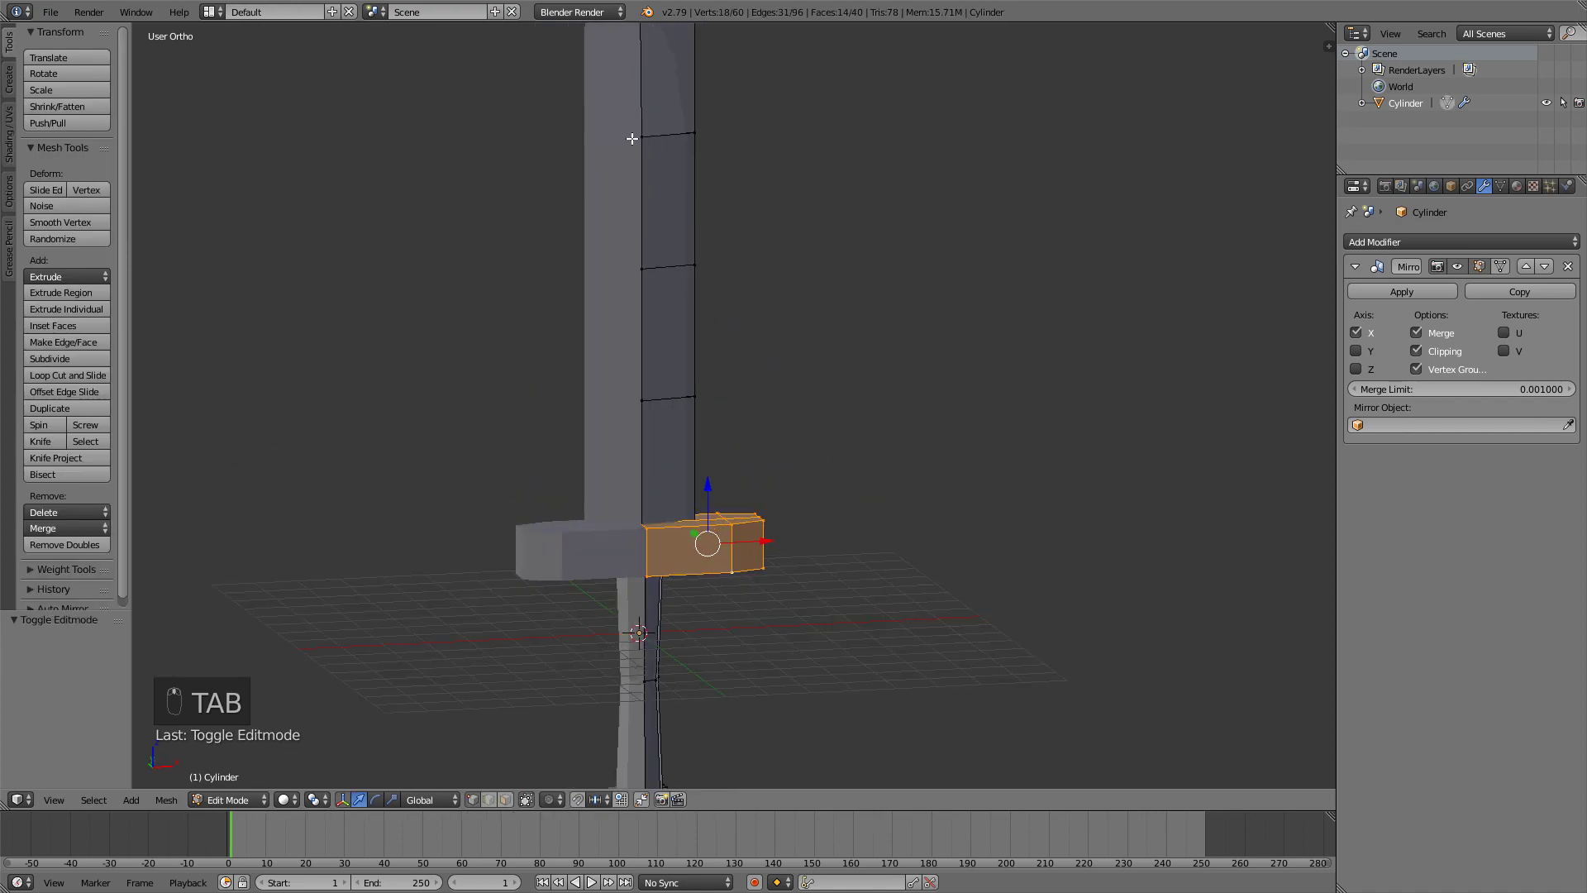
pyautogui.moveTo(644, 137); pyautogui.dragTo(703, 197, button='middle')
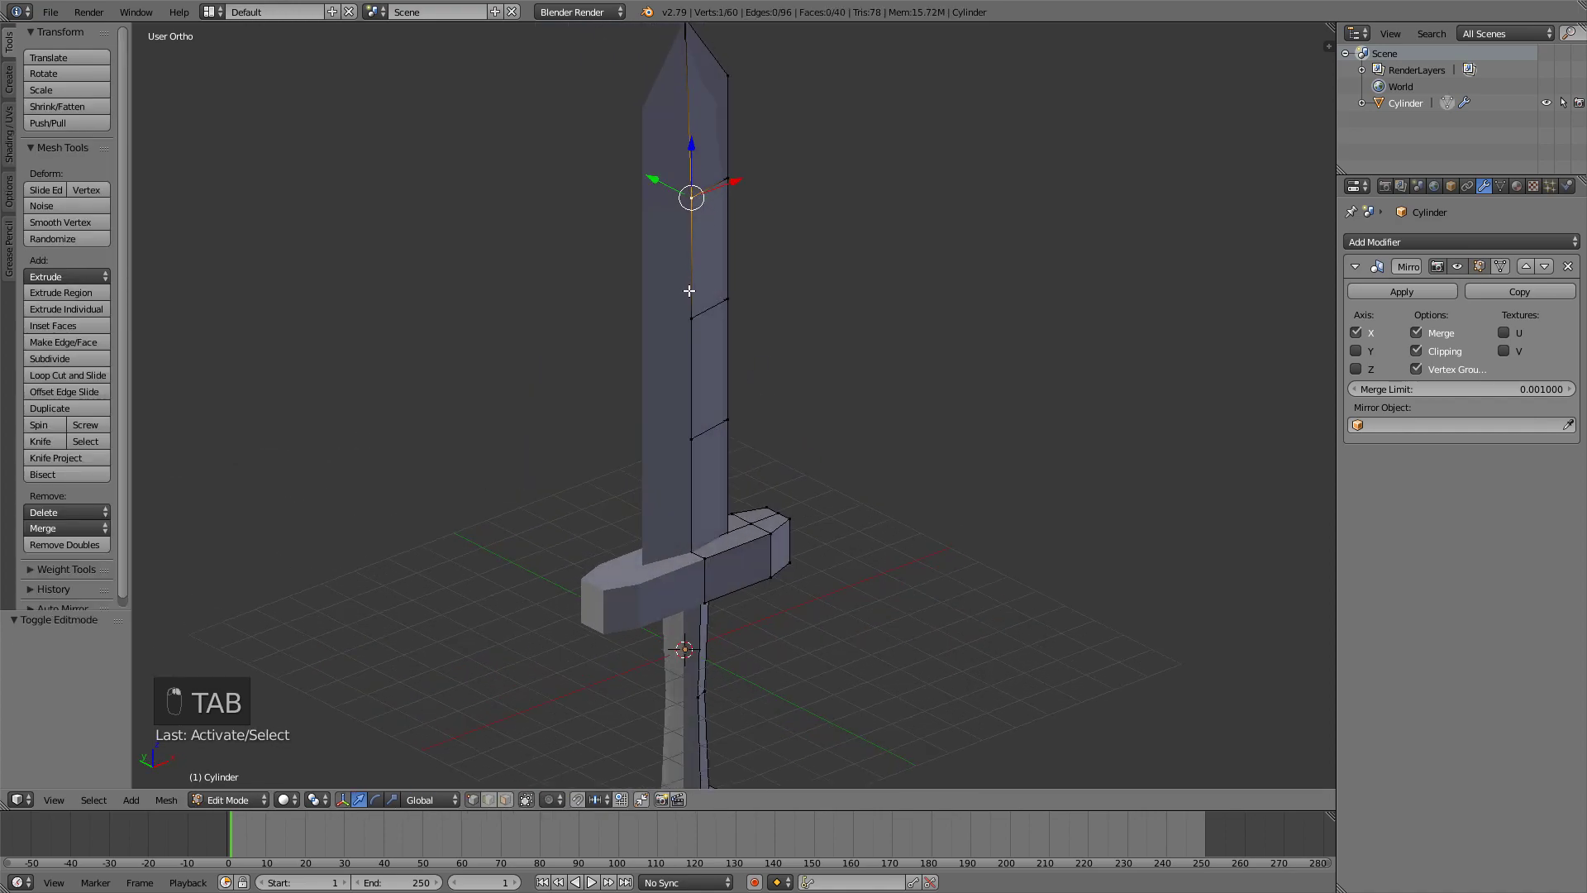
pyautogui.keyDown('shift'); pyautogui.rightClick(703, 326); pyautogui.keyUp('shift')
pyautogui.keyDown('shift'); pyautogui.rightClick(701, 444); pyautogui.keyUp('shift')
pyautogui.moveTo(701, 445); pyautogui.dragTo(833, 462, button='middle')
pyautogui.press('g')
pyautogui.rightClick(834, 478)
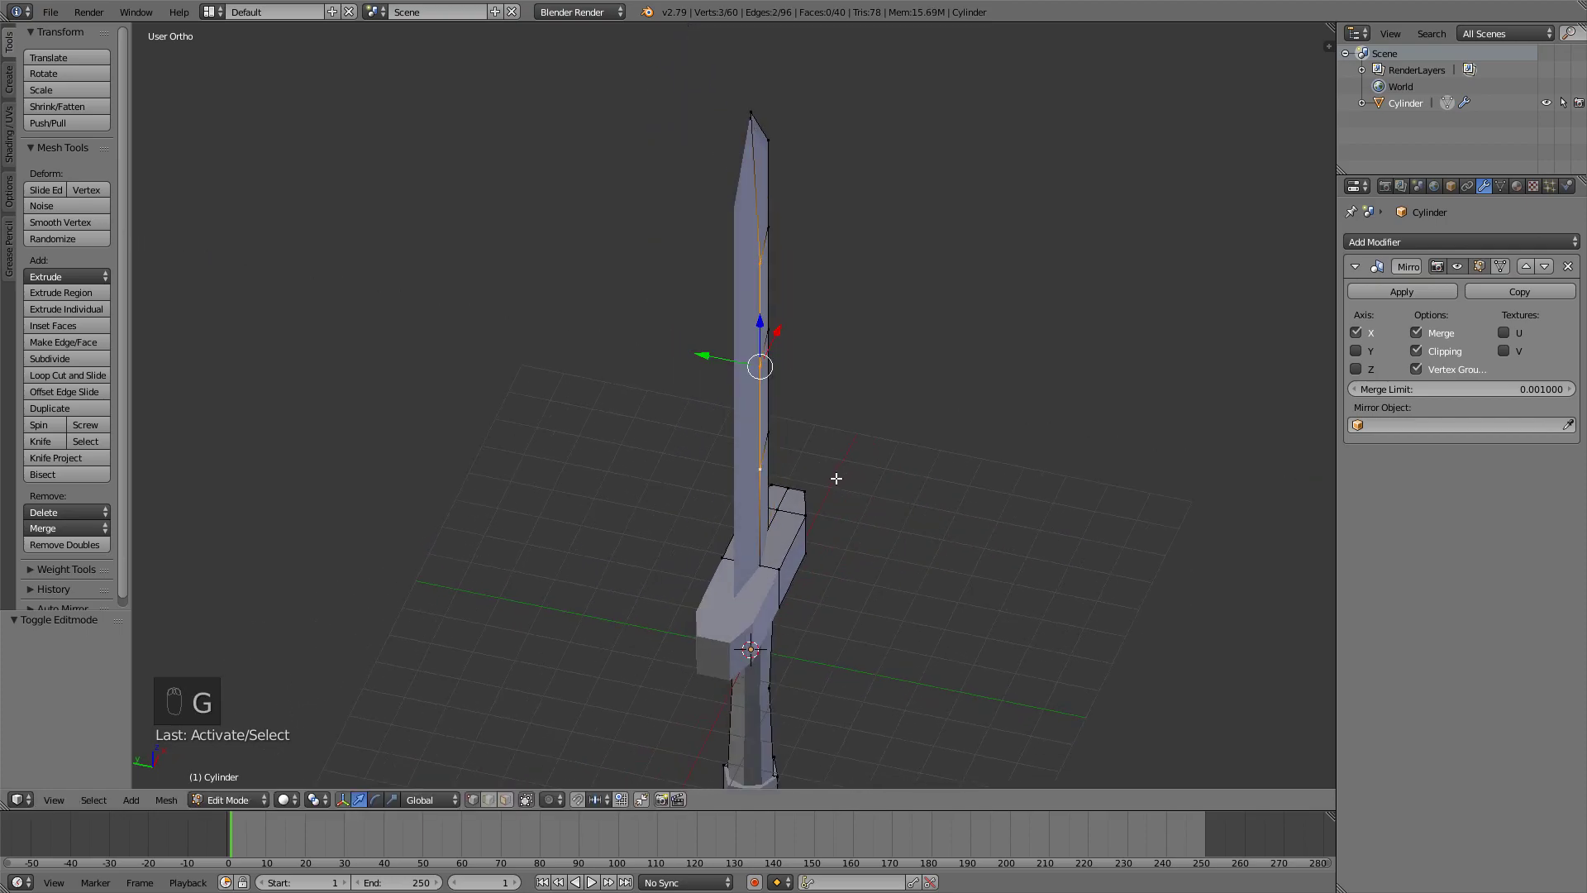
pyautogui.press('z')
pyautogui.scroll(2, 786, 595)
pyautogui.keyDown('shift'); pyautogui.moveTo(785, 595); pyautogui.dragTo(730, 444, button='middle'); pyautogui.keyUp('shift')
pyautogui.keyDown('shift'); pyautogui.rightClick(723, 488); pyautogui.keyUp('shift')
pyautogui.press('z')
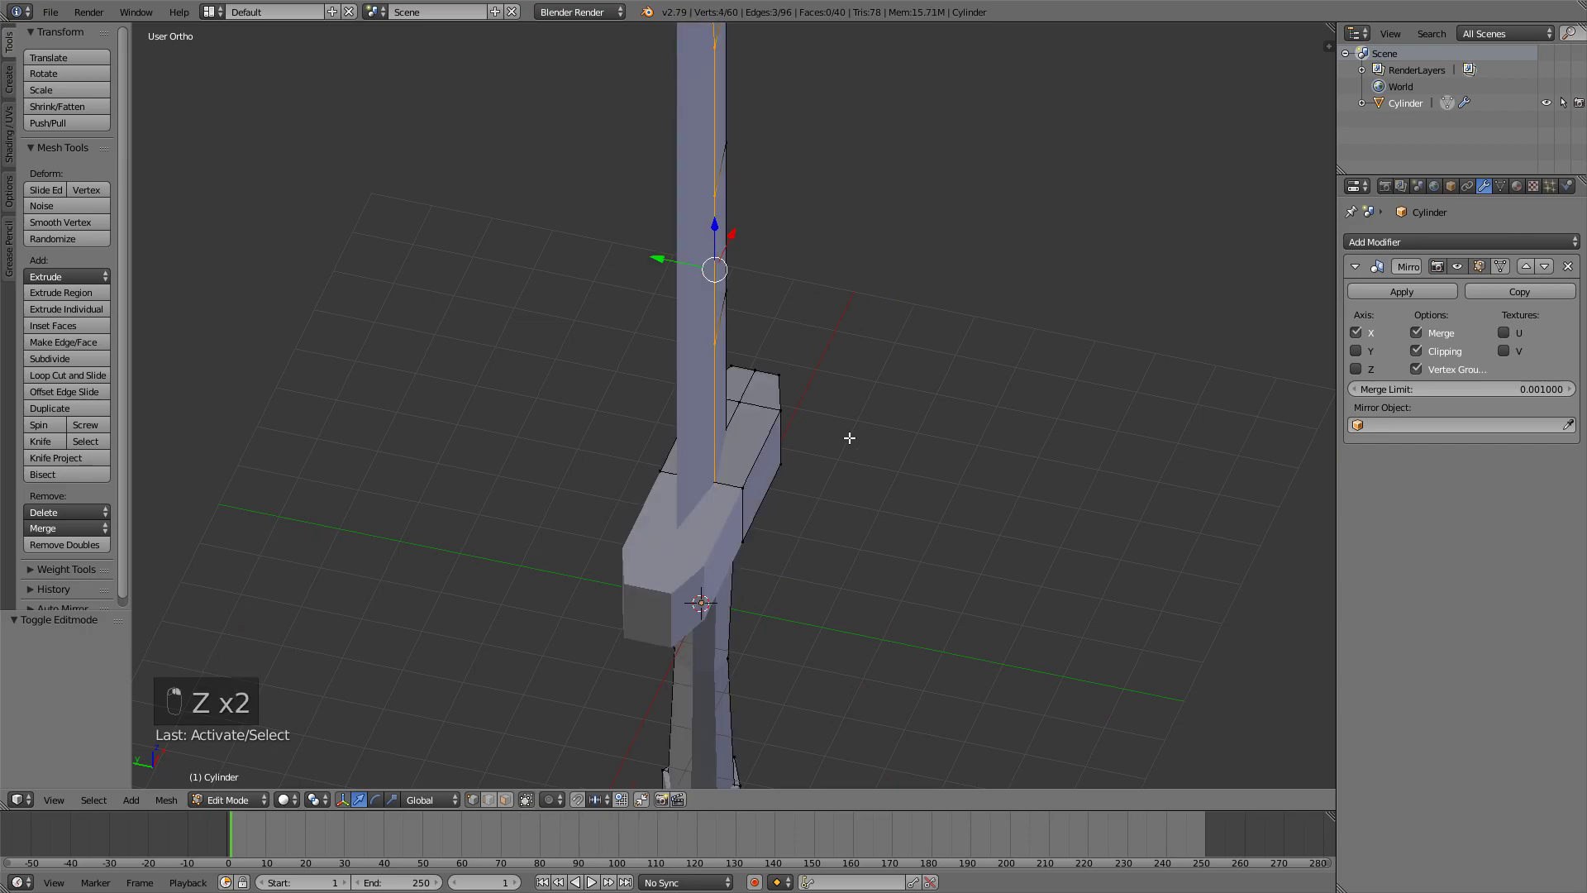
pyautogui.press('g')
pyautogui.press('y')
pyautogui.click(869, 444)
# Apply the Mirror modifier to turn both halves of the sword into real geometry
pyautogui.scroll(-3, 852, 374)
pyautogui.keyDown('shift'); pyautogui.moveTo(852, 330); pyautogui.dragTo(627, 259, button='middle'); pyautogui.keyUp('shift')
pyautogui.press('Tab')
pyautogui.press('Tab')
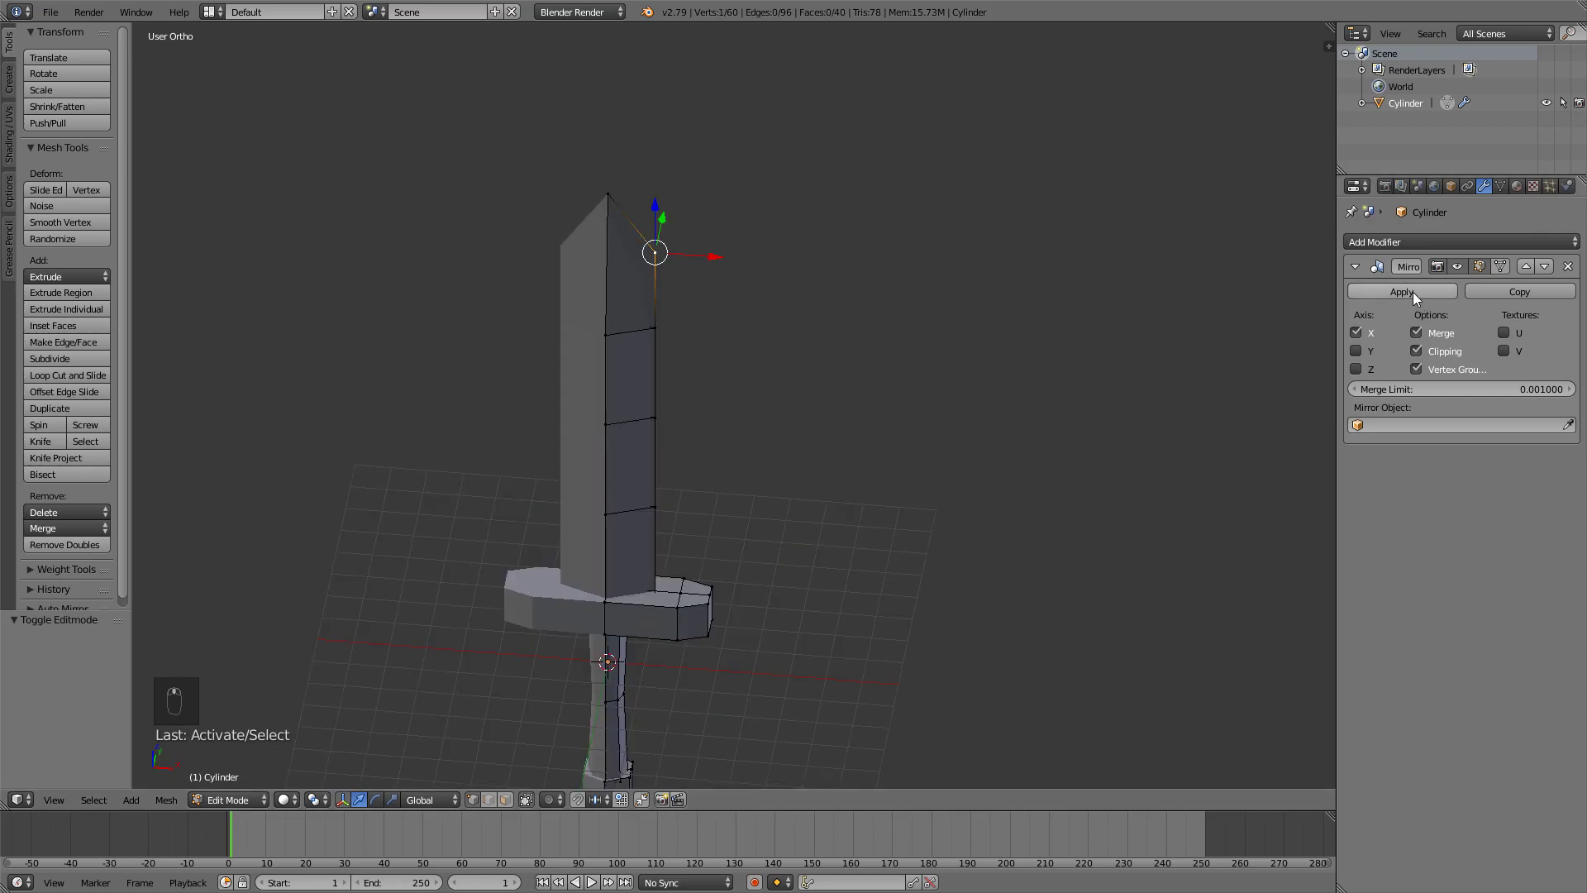
pyautogui.click(1411, 291)
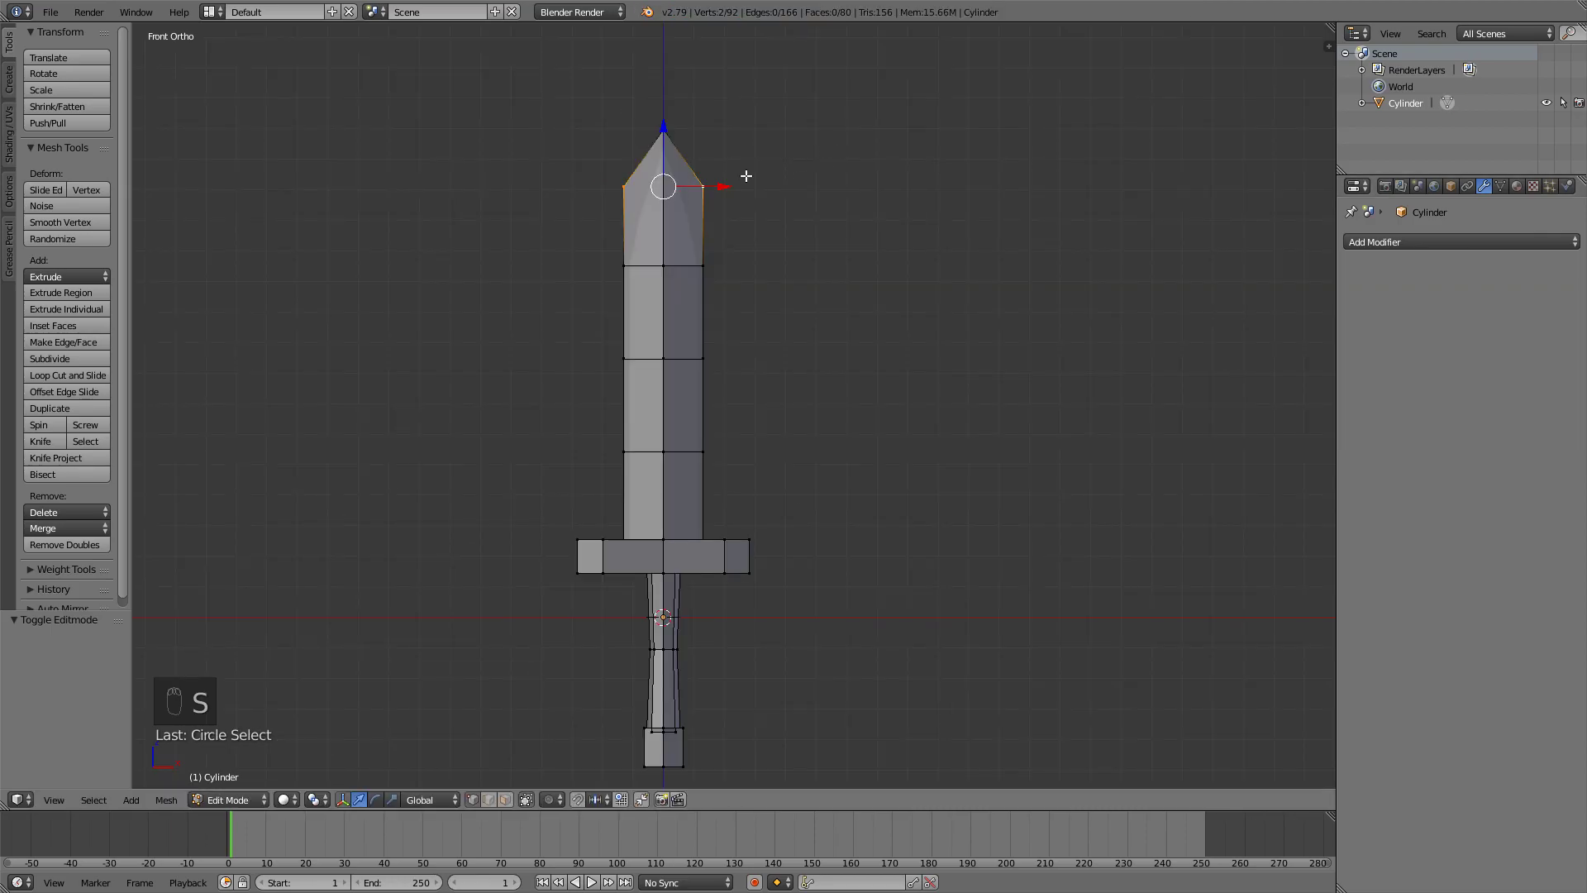
# Scale the two shoulder vertices below the blade's tip inward to about half their spacing for a slimmer point
pyautogui.scroll(3, 661, 181)
pyautogui.scroll(-1, 592, 280)
pyautogui.press('z')
pyautogui.press('z')
pyautogui.press('s')
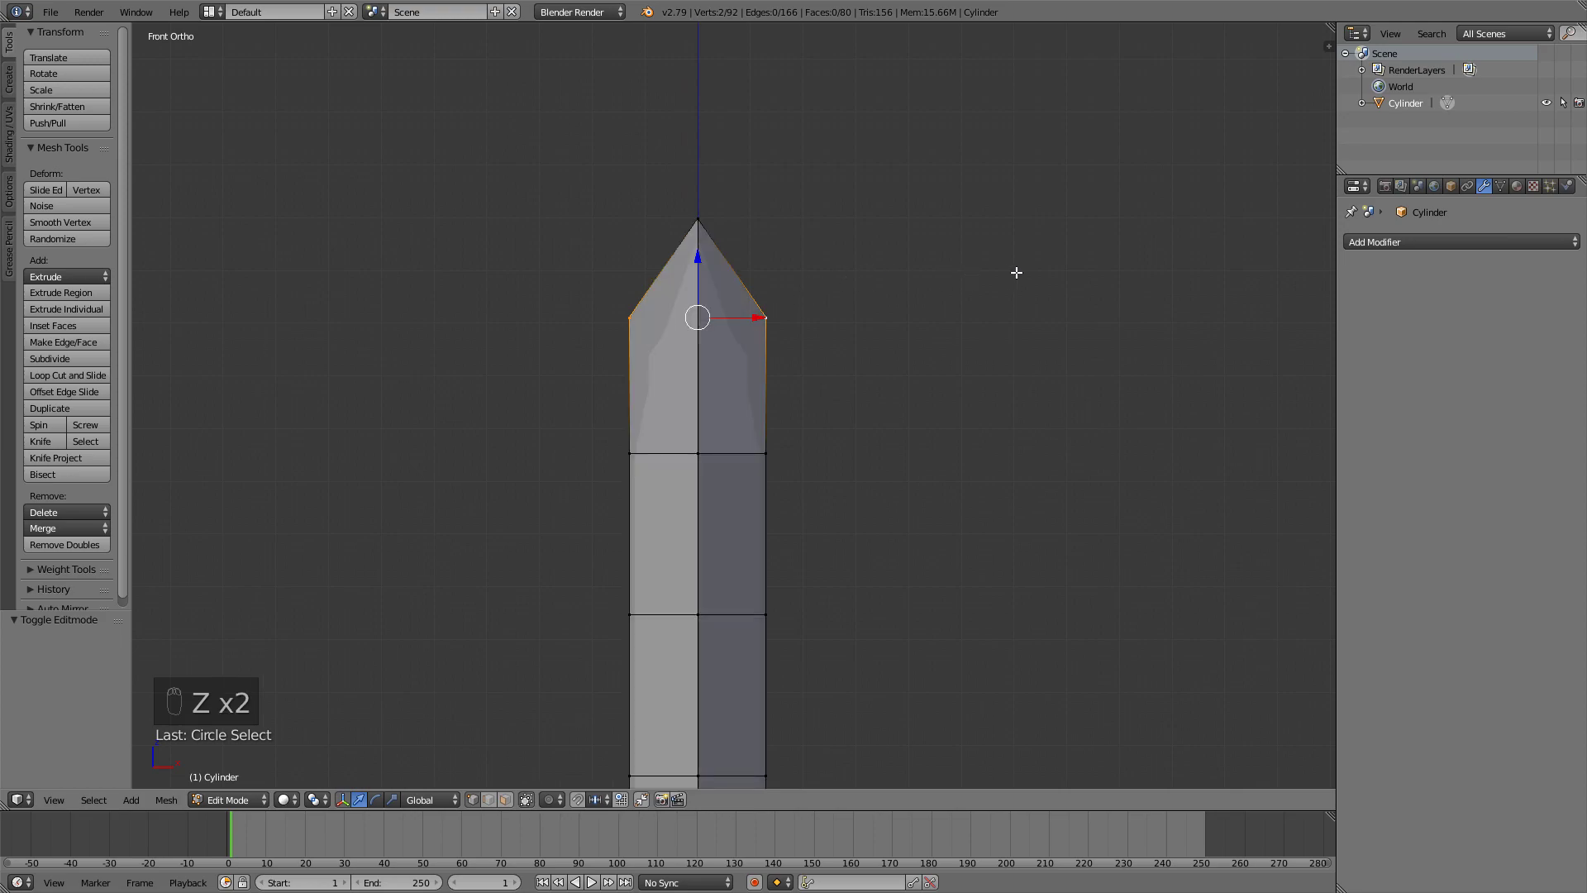
pyautogui.click(868, 278)
pyautogui.press('z')
pyautogui.press('Tab')
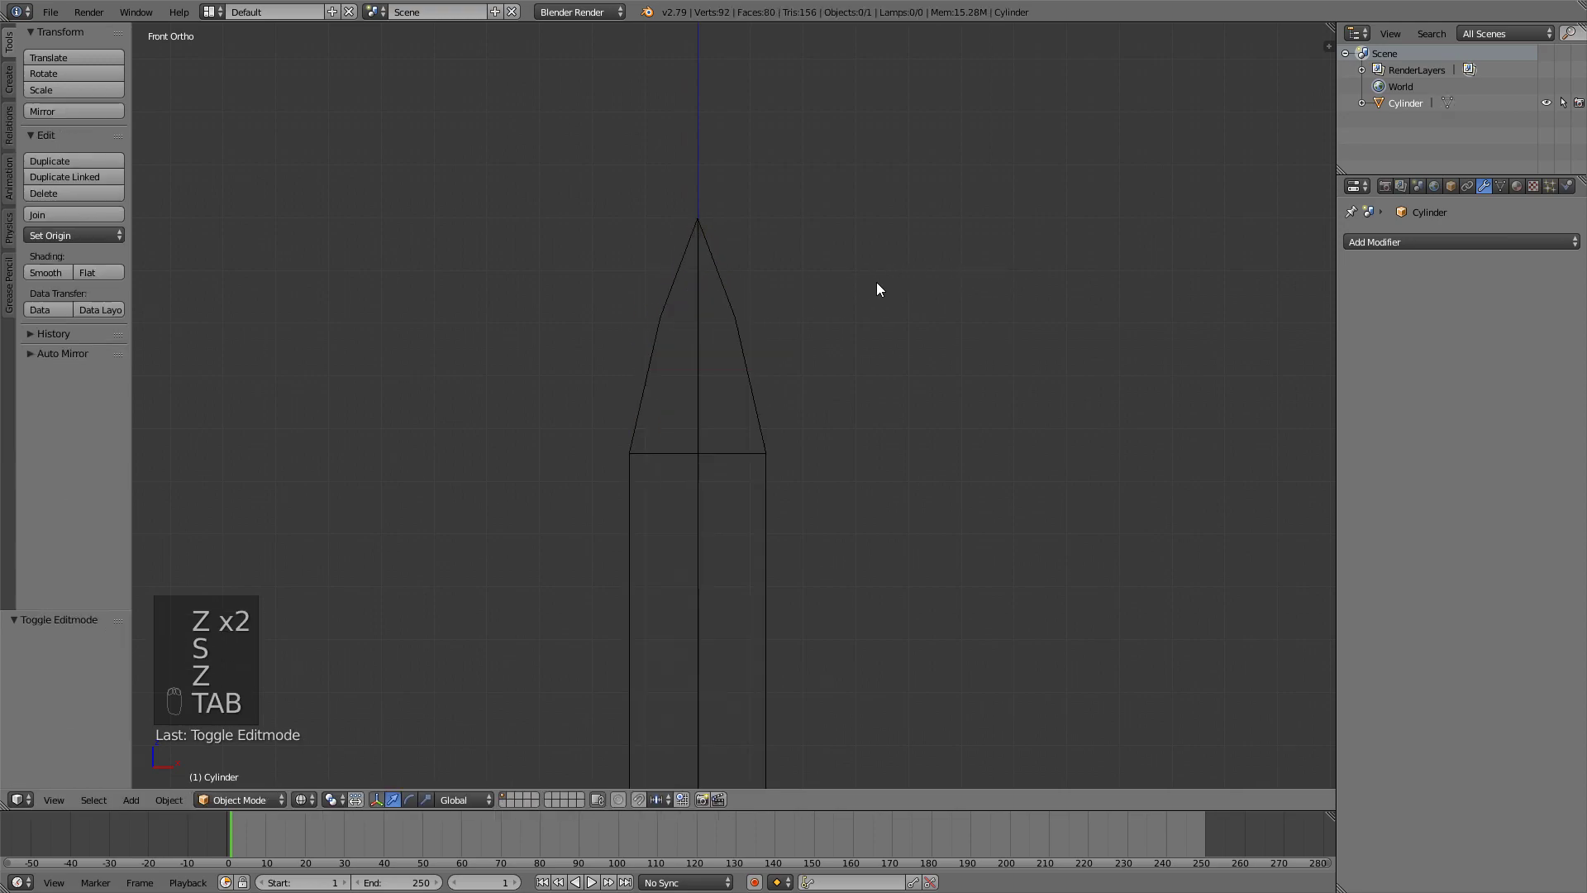
# Inspect the whole sword's outline and narrowed point from the front and in an angled shaded view
pyautogui.scroll(-6, 876, 298)
pyautogui.press('Tab')
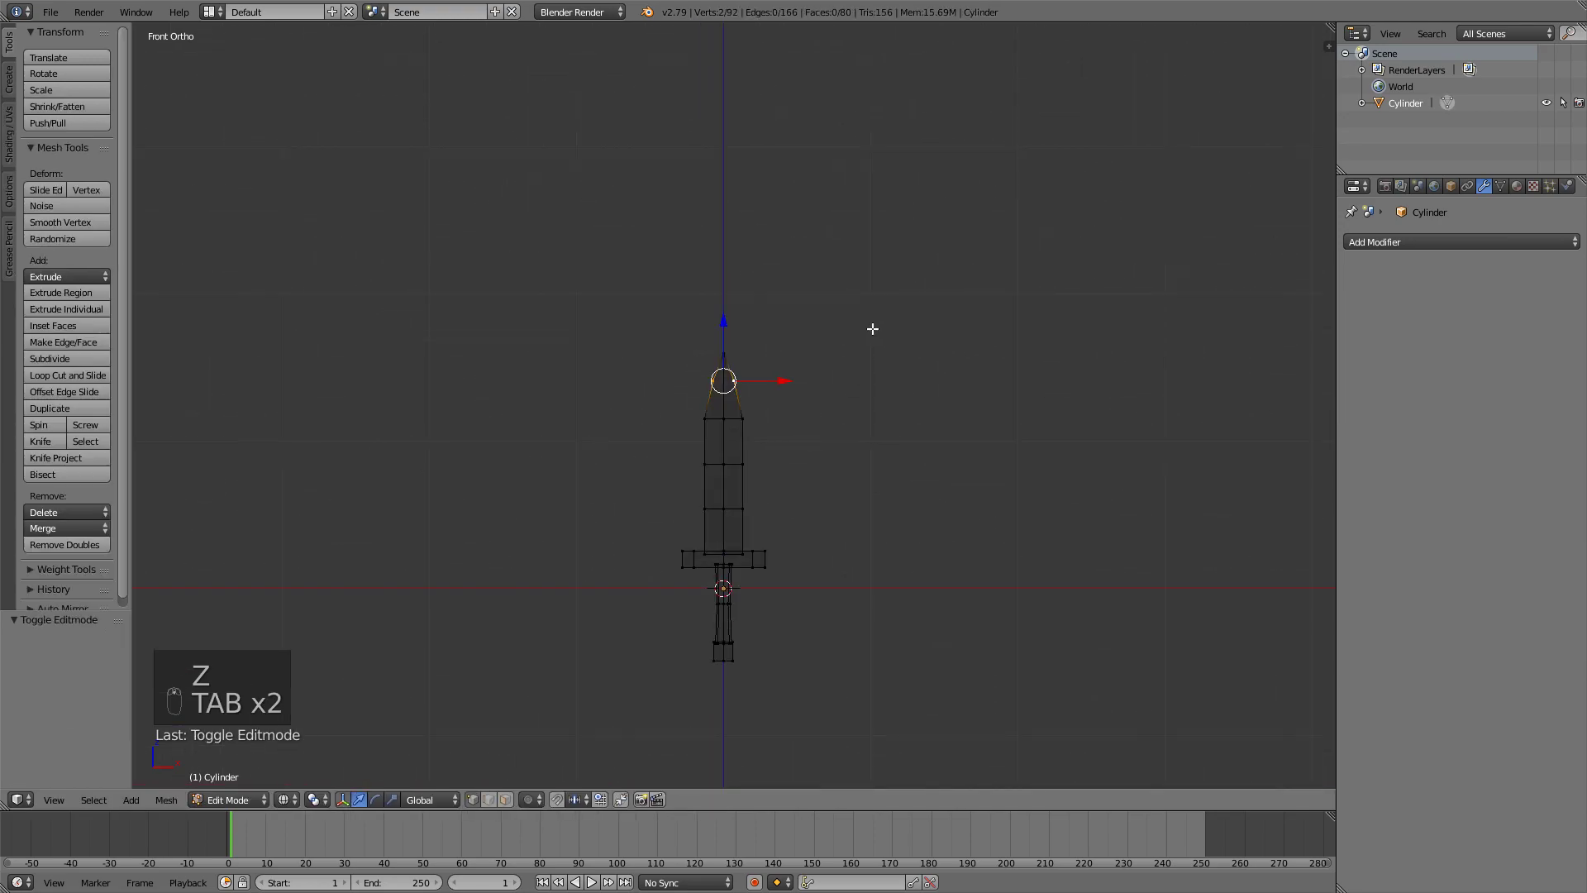
pyautogui.press('z')
pyautogui.press('Tab')
pyautogui.moveTo(855, 375)
pyautogui.mouseDown(button='middle')
pyautogui.moveTo(806, 318)
pyautogui.moveTo(939, 378)
pyautogui.moveTo(1052, 397)
pyautogui.moveTo(932, 347)
pyautogui.mouseUp(button='middle')
pyautogui.scroll(5, 931, 347)
pyautogui.scroll(-3, 761, 321)
pyautogui.press('Tab')
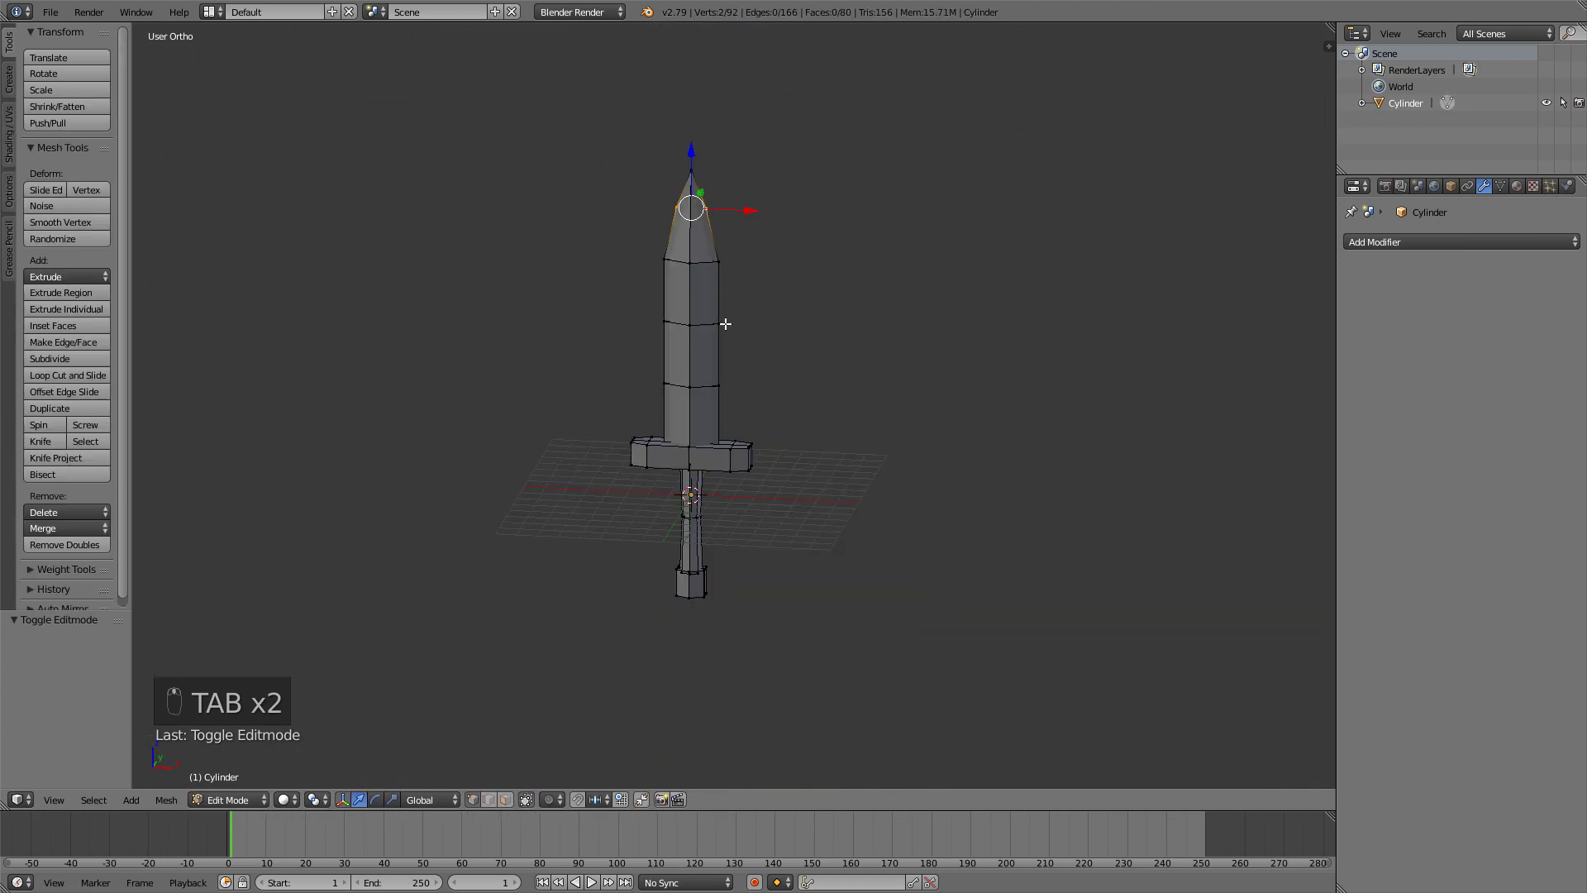
# Create a new material on the sword and name it "blade"
pyautogui.rightClick(718, 262)
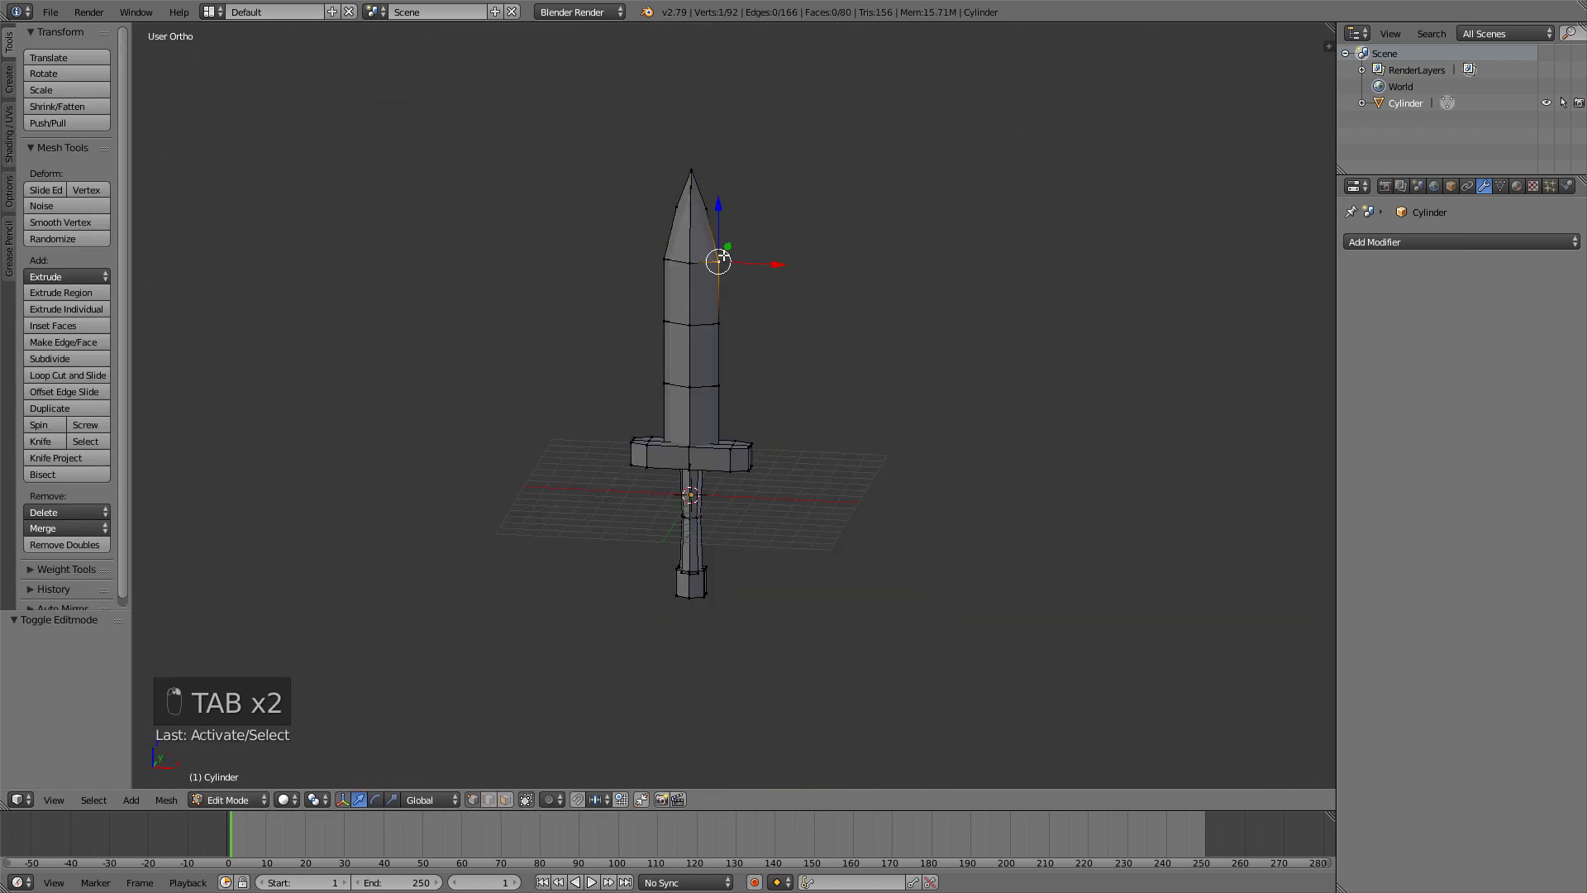
pyautogui.click(1504, 188)
pyautogui.click(1516, 189)
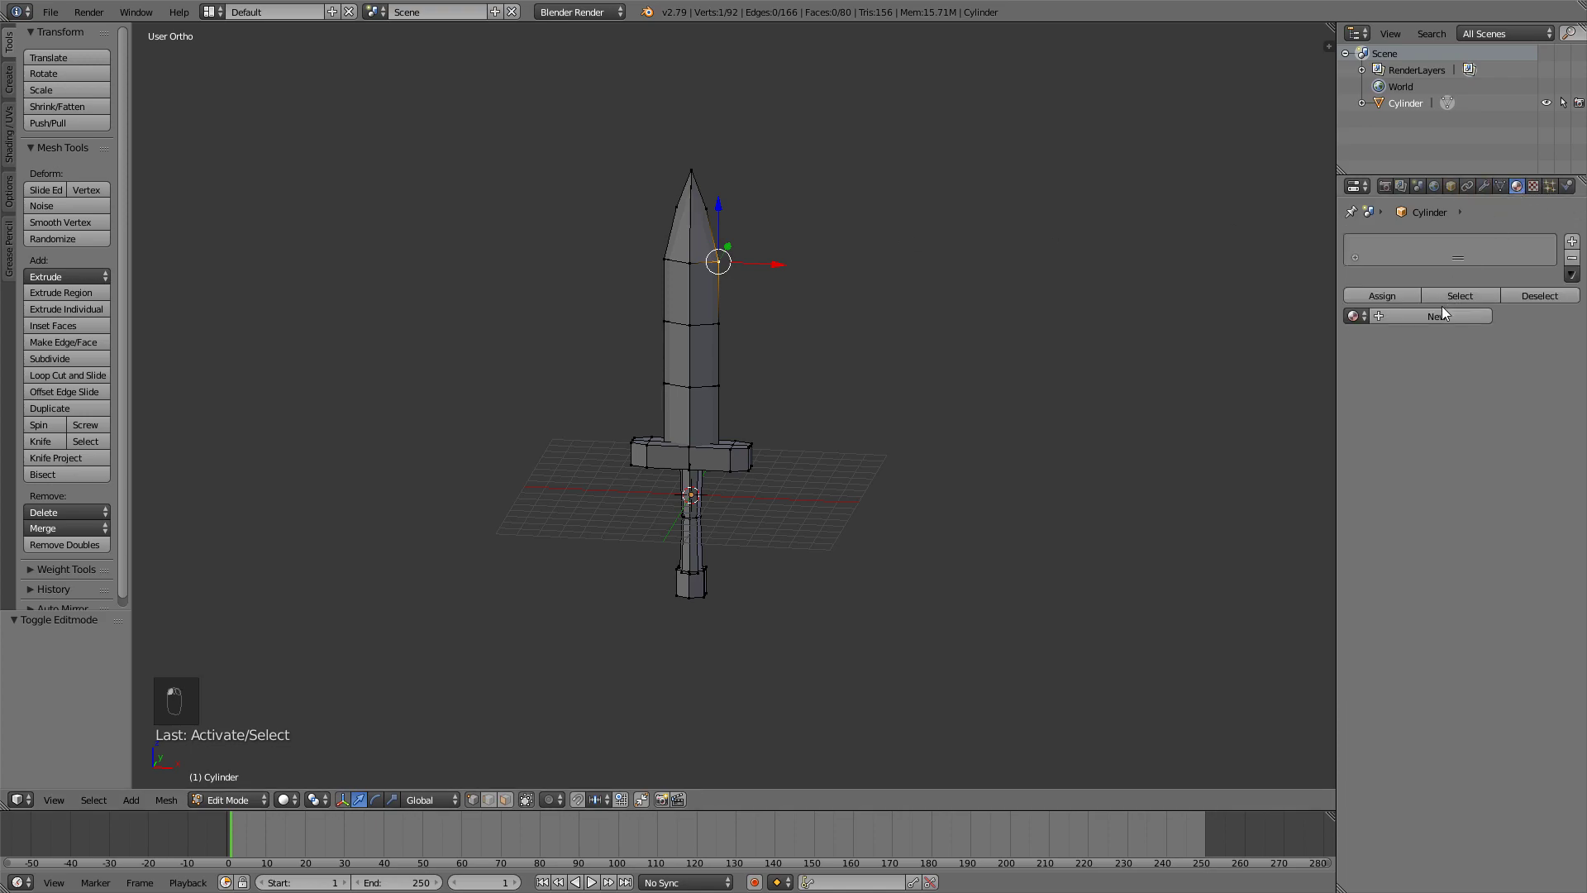
pyautogui.click(1438, 315)
pyautogui.doubleClick(1402, 315)
pyautogui.write('s')
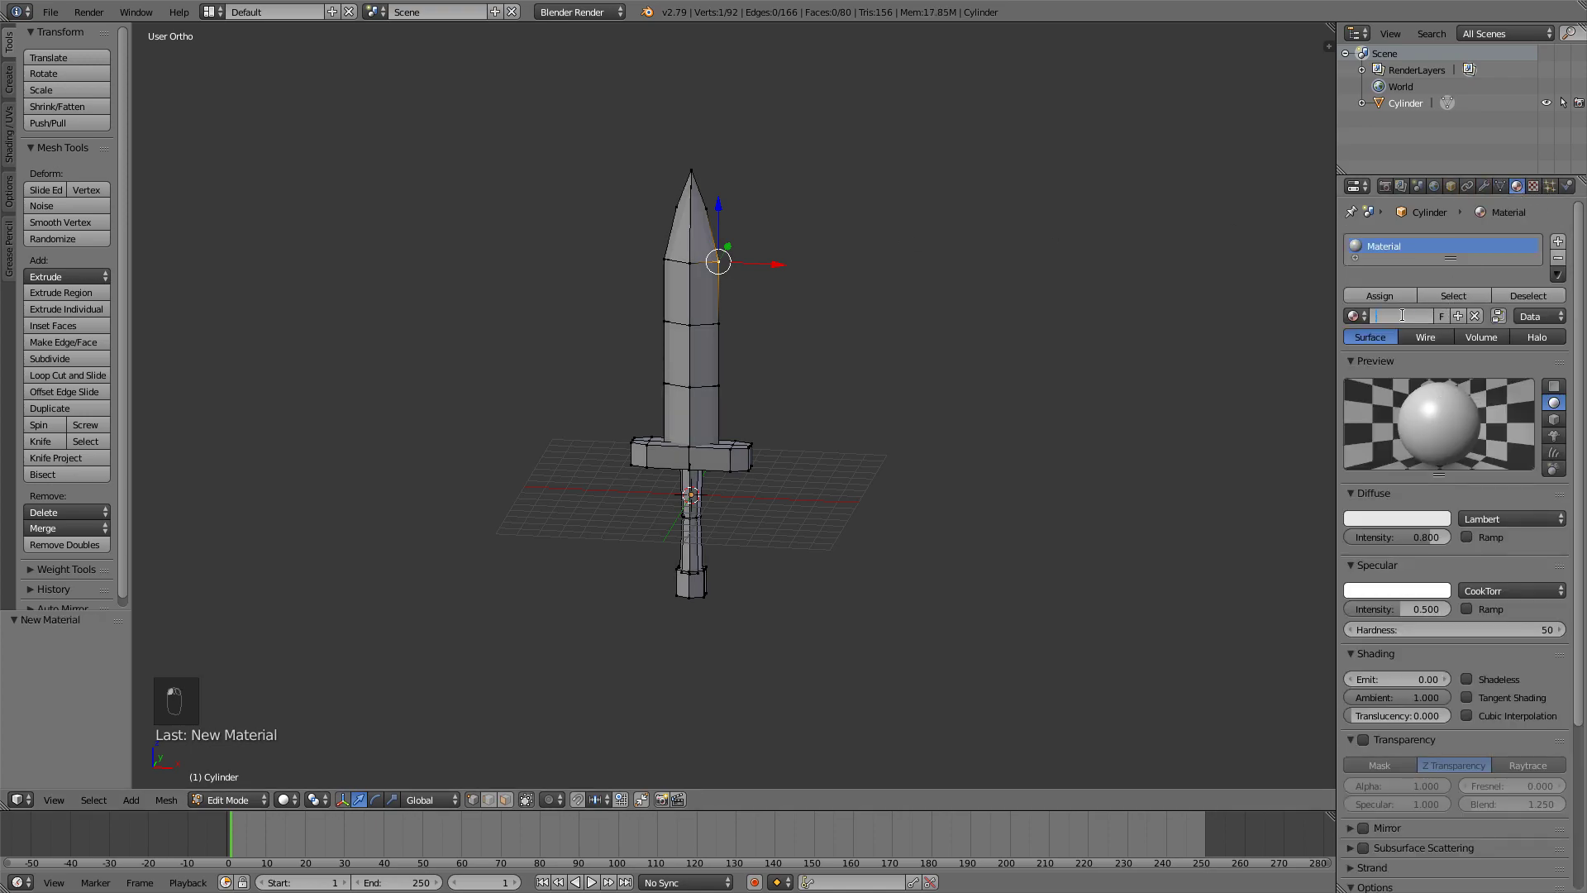
pyautogui.write('lade')
pyautogui.press('Return')
# Set the blade material's diffuse intensity to 1.000, its specular intensity to 0.000 and its diffuse colour to dark grey
pyautogui.moveTo(1416, 533); pyautogui.dragTo(1444, 534)
pyautogui.moveTo(1420, 604); pyautogui.dragTo(1374, 604)
pyautogui.click(1418, 517)
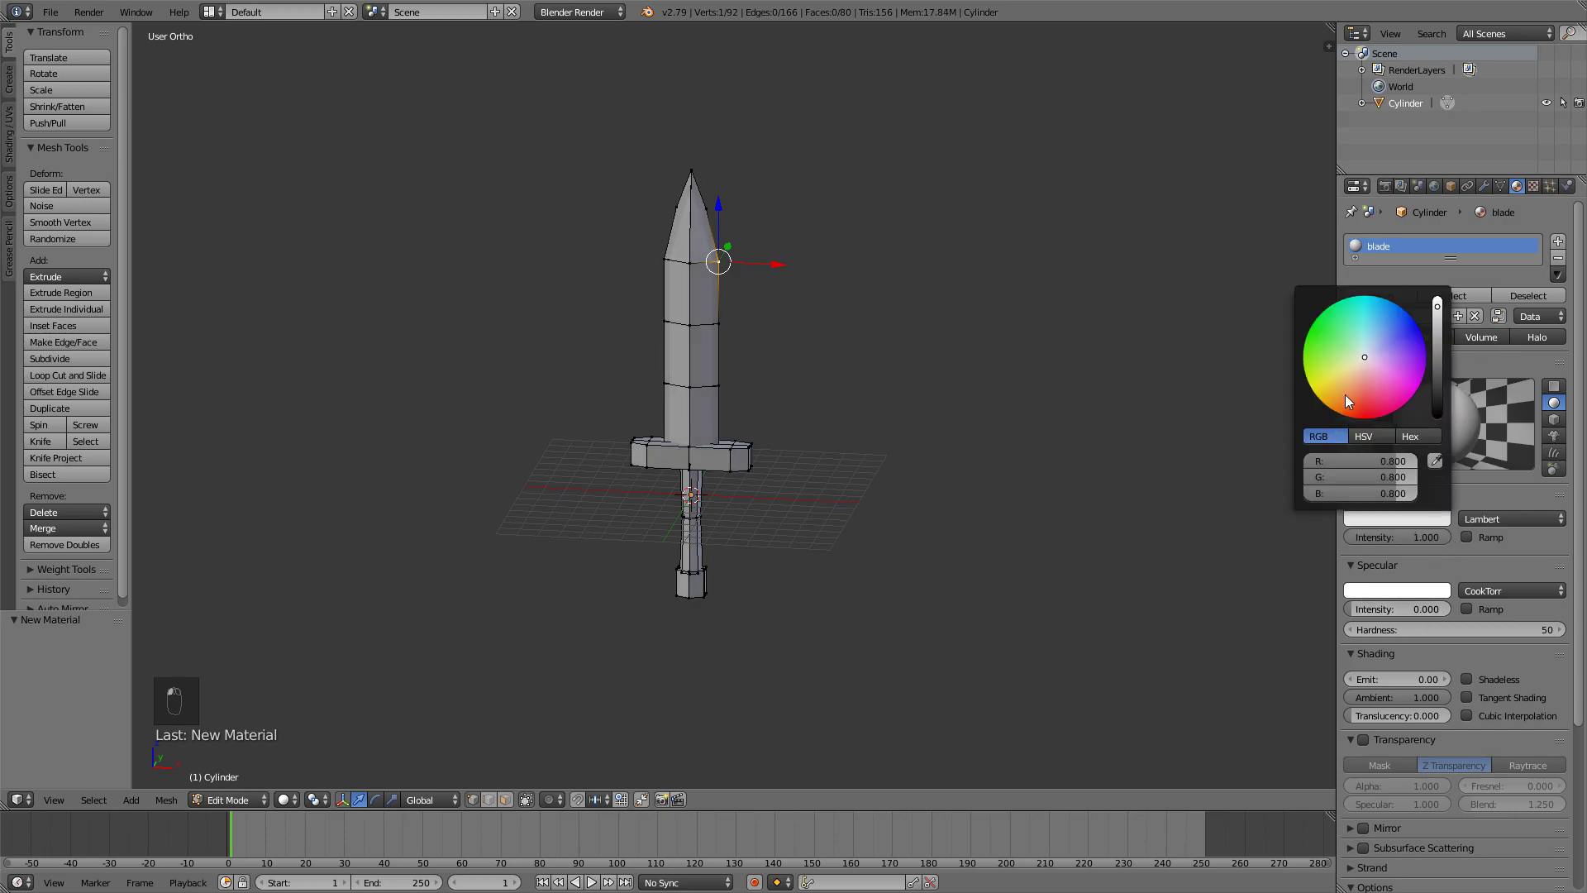
pyautogui.moveTo(1438, 307); pyautogui.dragTo(1438, 369)
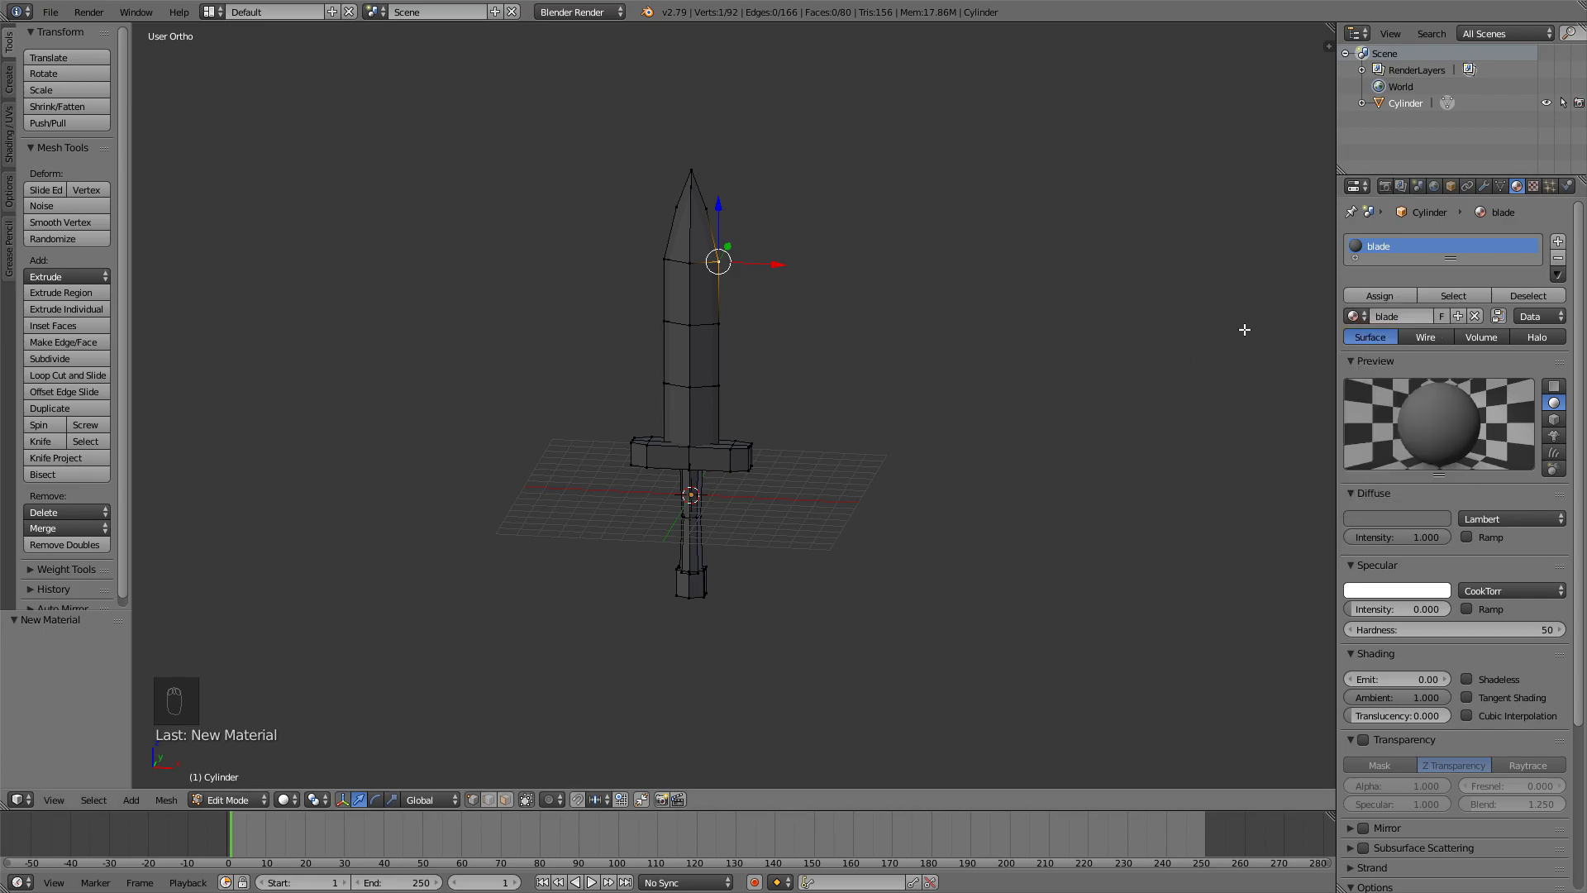
# Lighten the blade material's diffuse colour slightly to a medium grey
pyautogui.click(1434, 519)
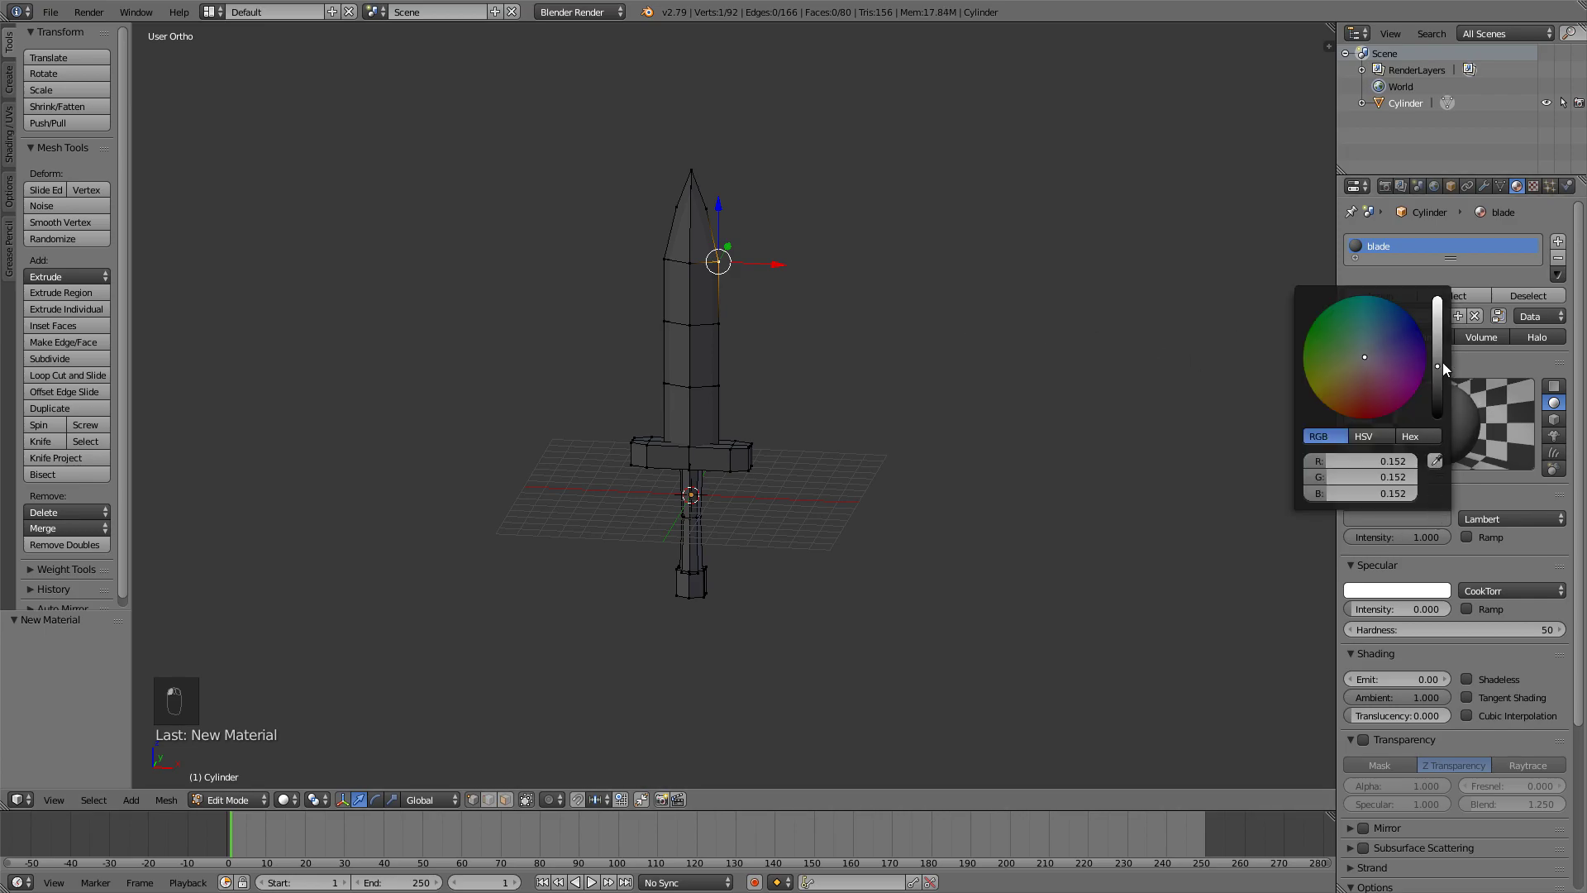
pyautogui.click(1437, 358)
pyautogui.click(1058, 186)
# Add a second material slot to the sword with a new material named "handle"
pyautogui.click(1558, 240)
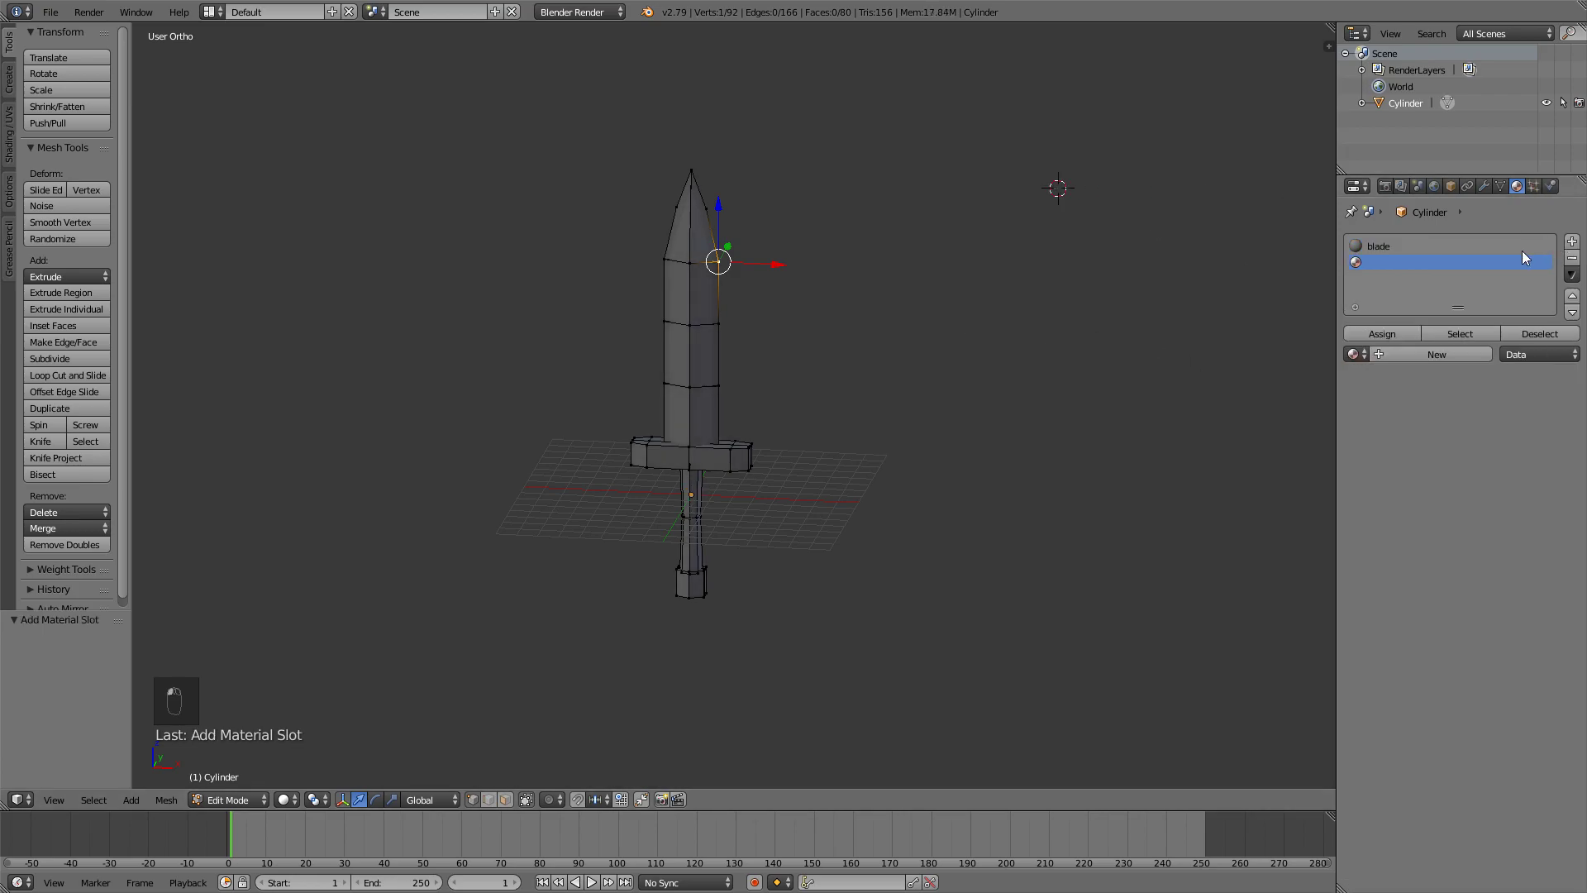
pyautogui.click(1442, 354)
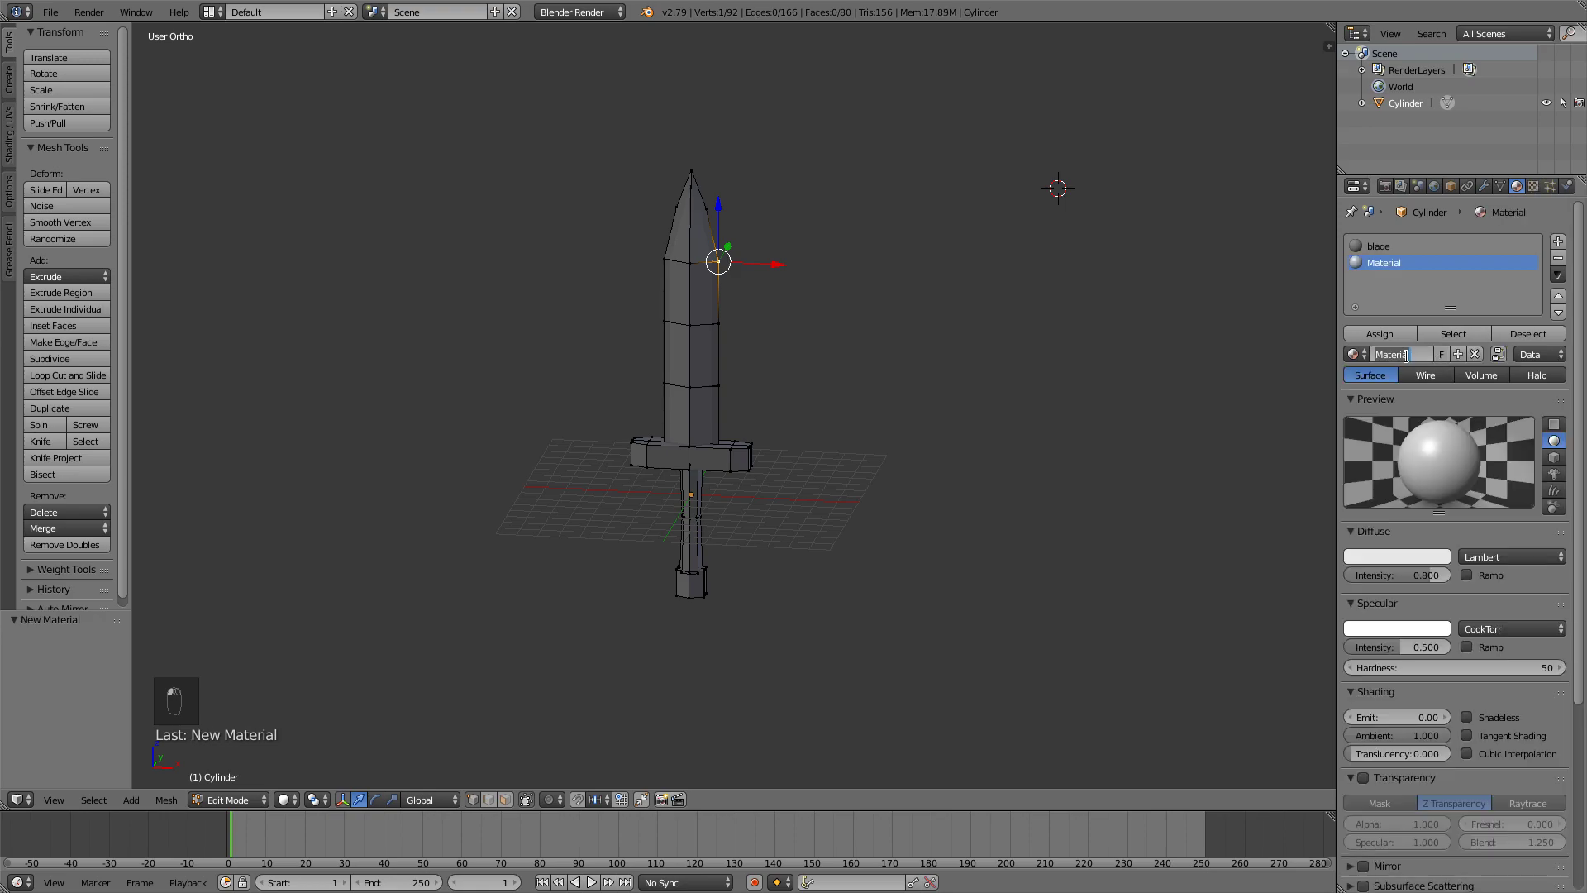
pyautogui.write('handle')
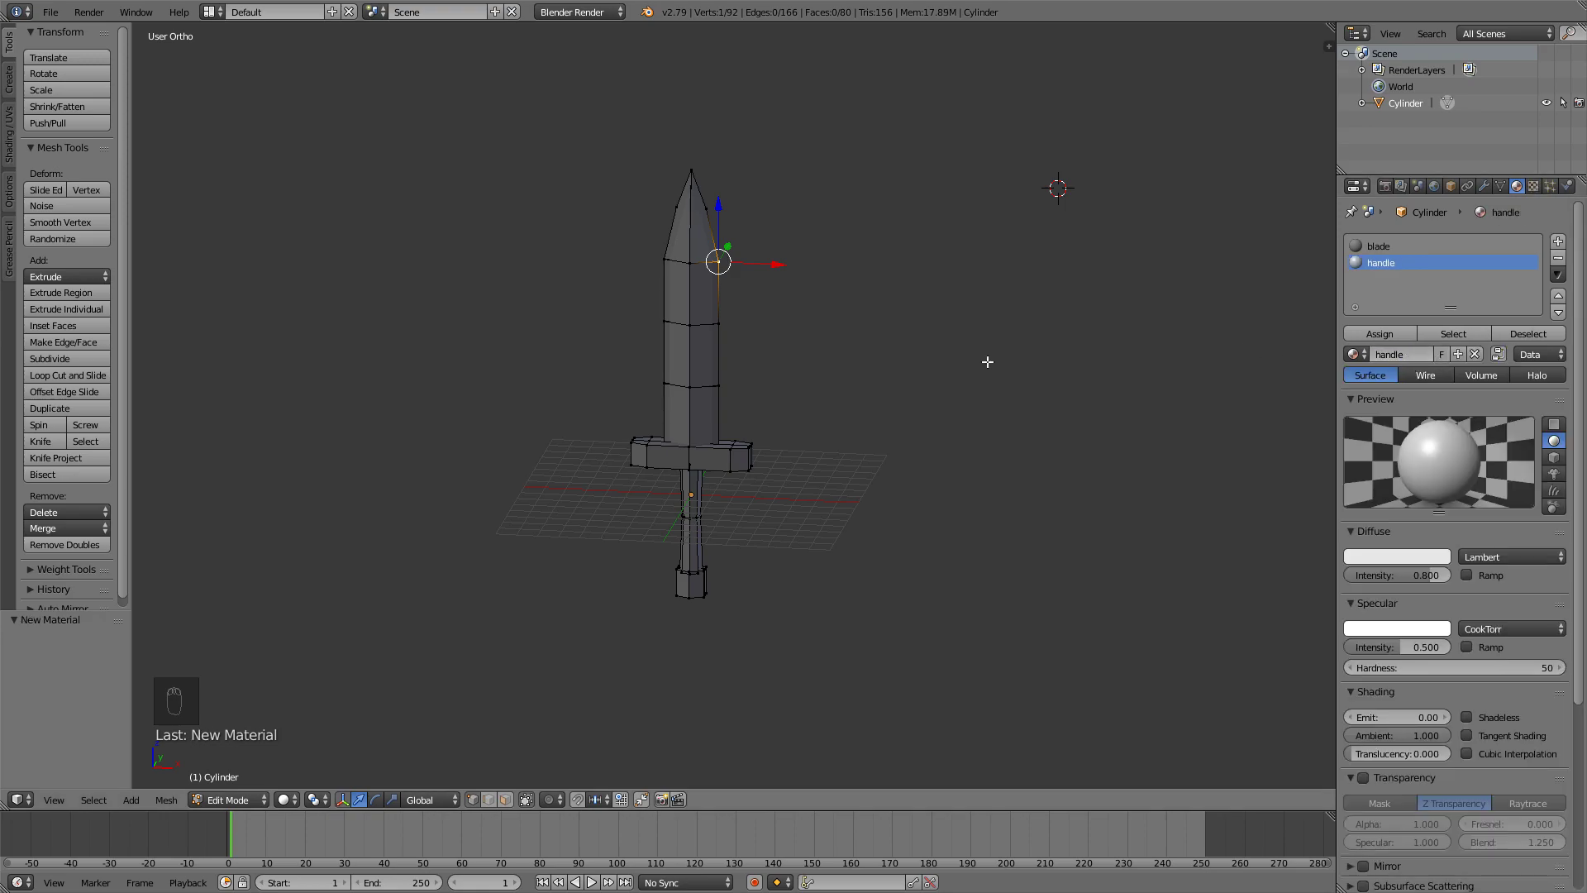
# Select all linked geometry of the sword's grip and assign the handle material to it
pyautogui.rightClick(684, 526)
pyautogui.scroll(4, 708, 436)
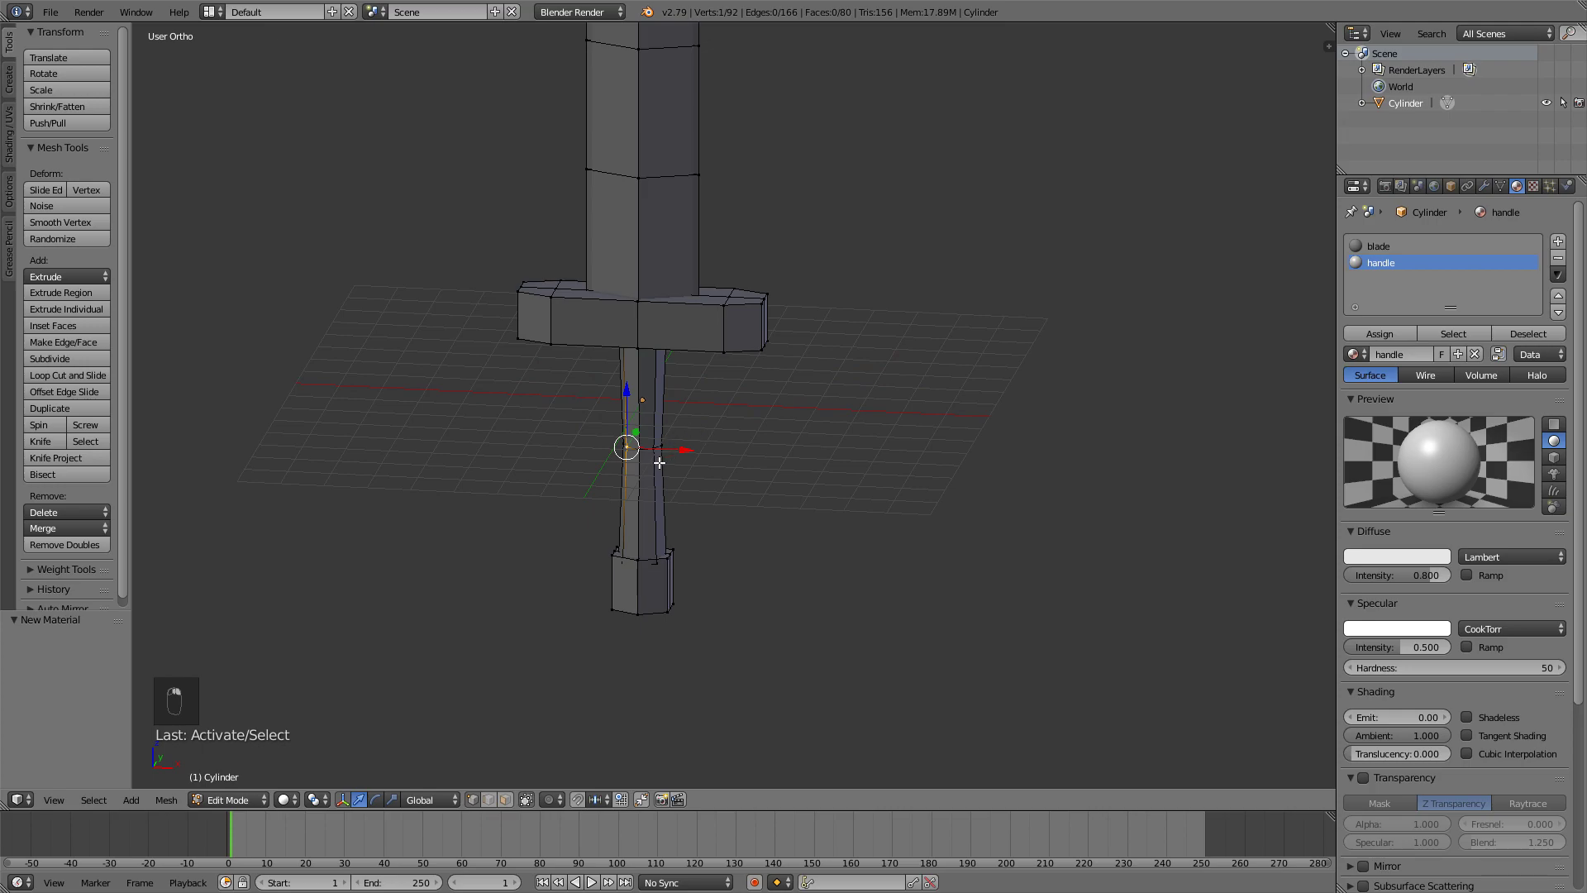
pyautogui.press('l')
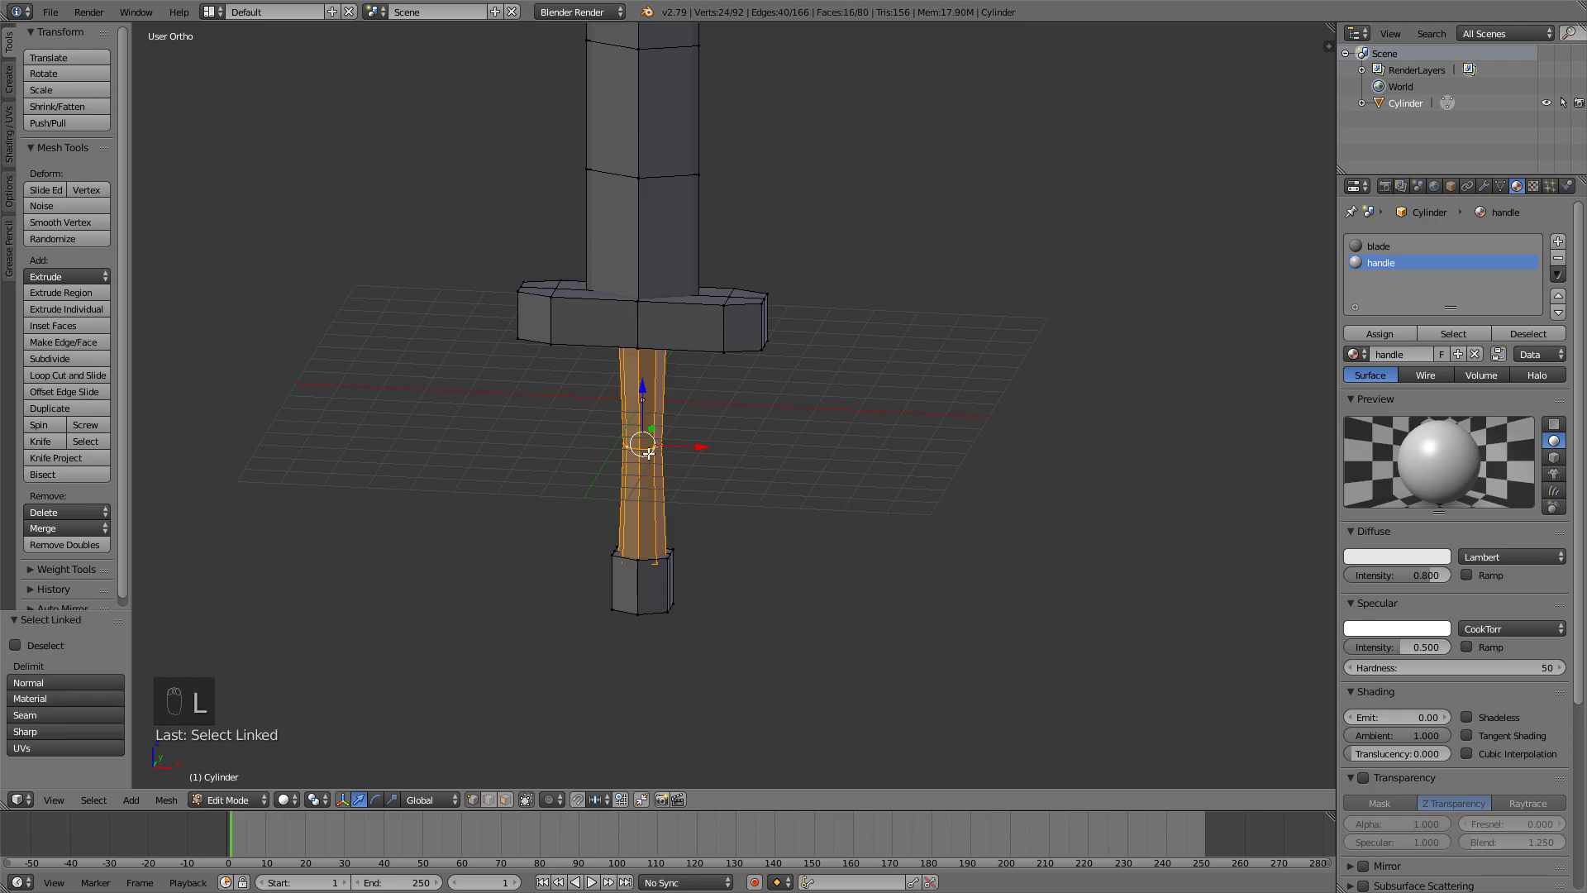
pyautogui.keyDown('shift'); pyautogui.moveTo(812, 421); pyautogui.dragTo(811, 476, button='middle'); pyautogui.keyUp('shift')
pyautogui.click(1395, 331)
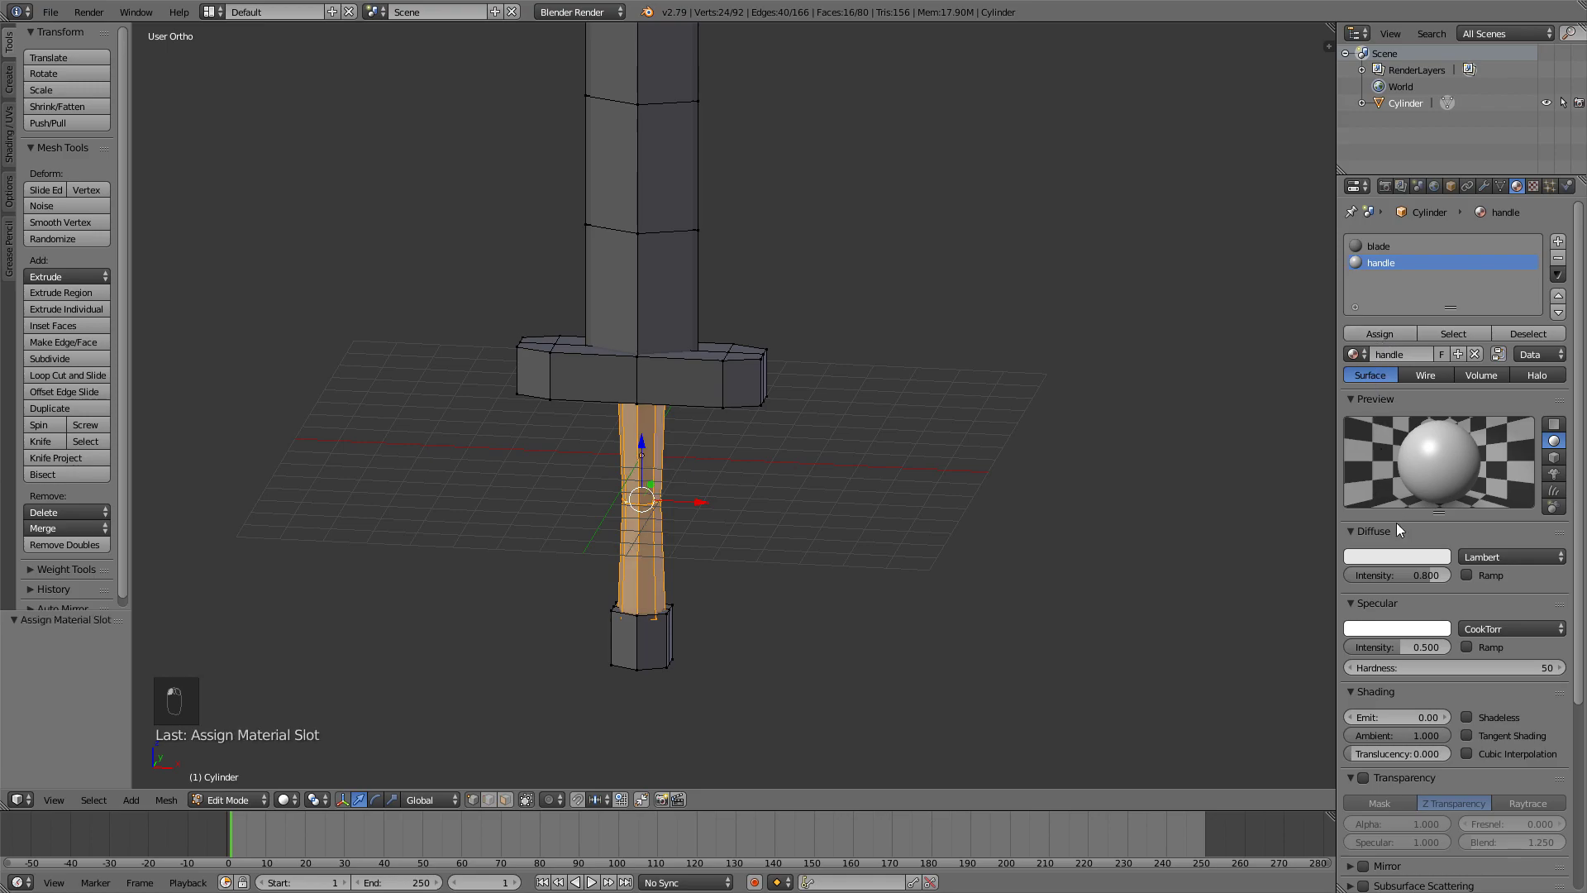
# Set the handle material's diffuse intensity to 1.000, its specular intensity to 0.000 and its diffuse colour to light red (R 0.800, G 0.177, B 0.158)
pyautogui.moveTo(1416, 577); pyautogui.dragTo(1461, 578)
pyautogui.moveTo(1403, 650); pyautogui.dragTo(1322, 645)
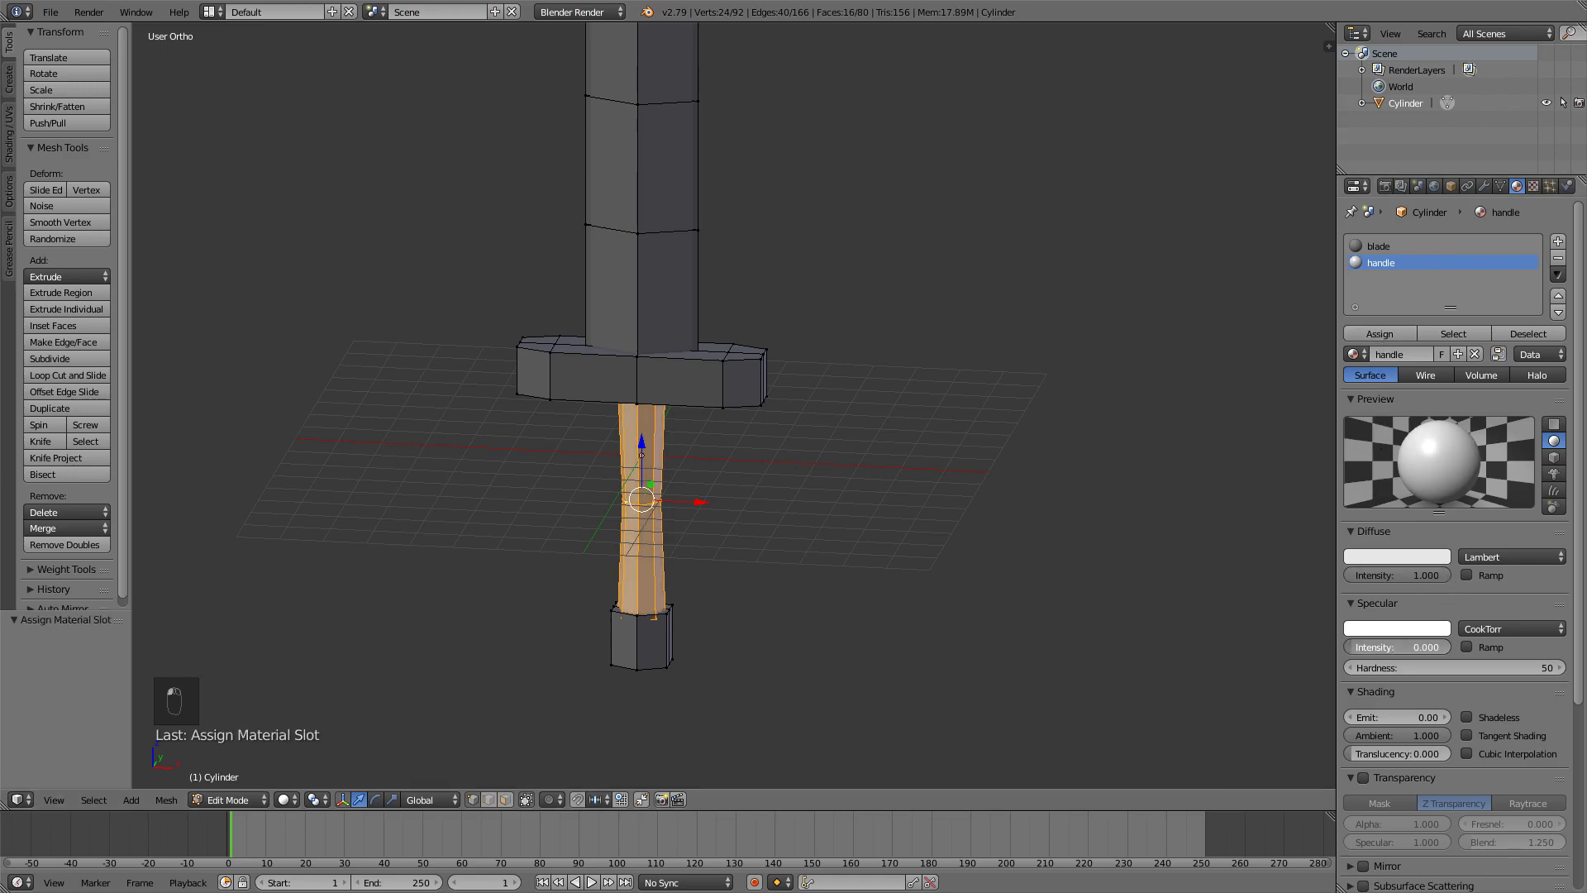
pyautogui.click(1410, 558)
pyautogui.moveTo(1359, 409); pyautogui.dragTo(1363, 428)
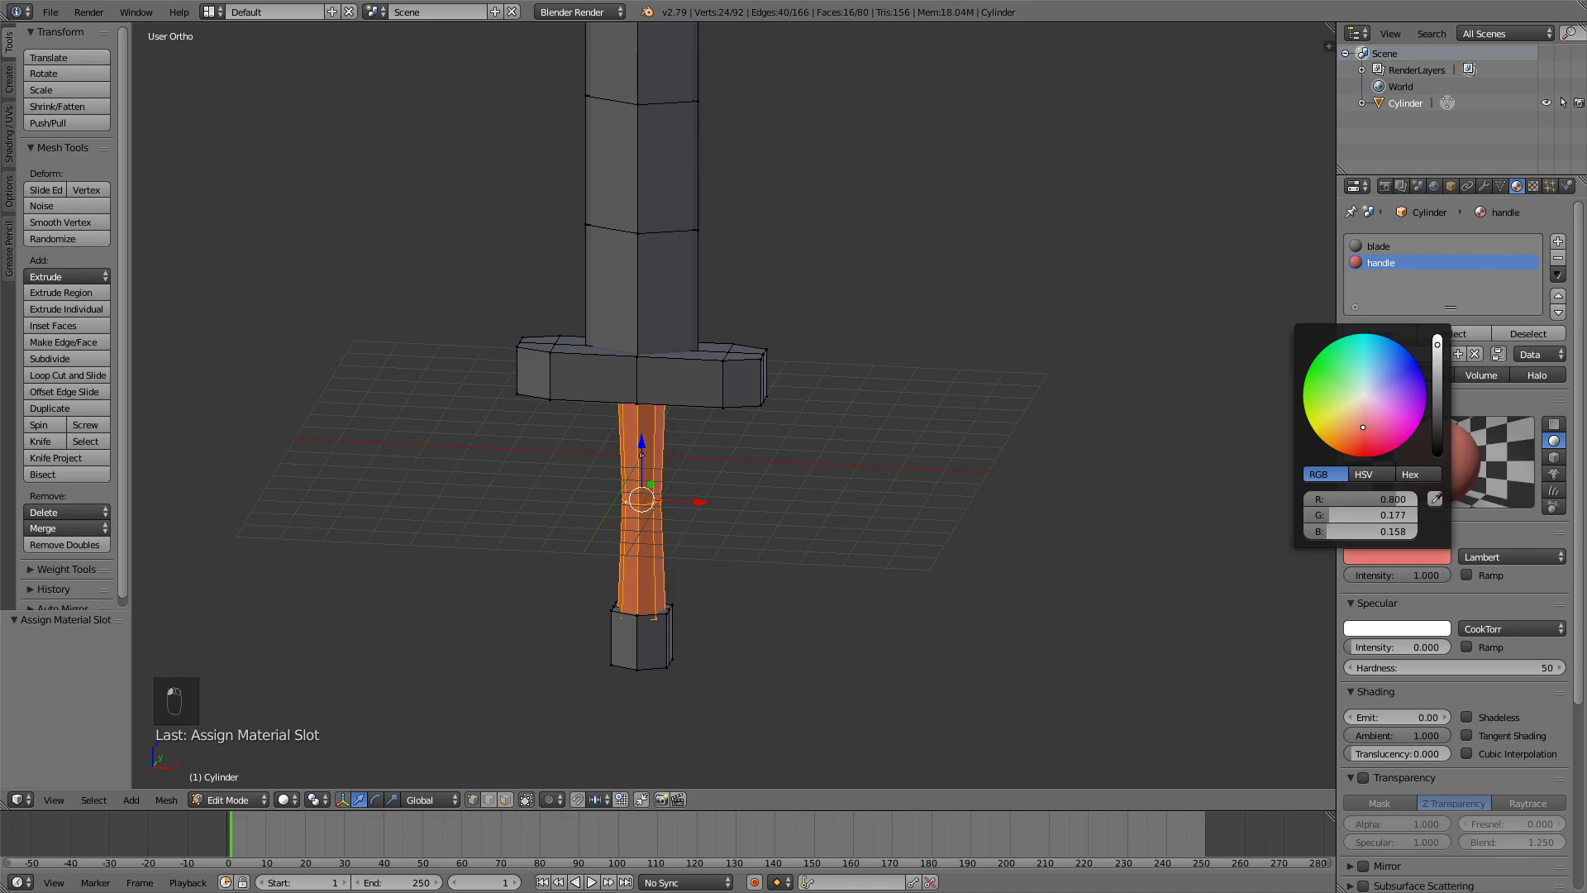
# Return to Object Mode and deepen the handle material's diffuse colour to a stronger red (R 0.800, G 0.096, B 0.061)
pyautogui.press('z')
pyautogui.press('z')
pyautogui.press('Tab')
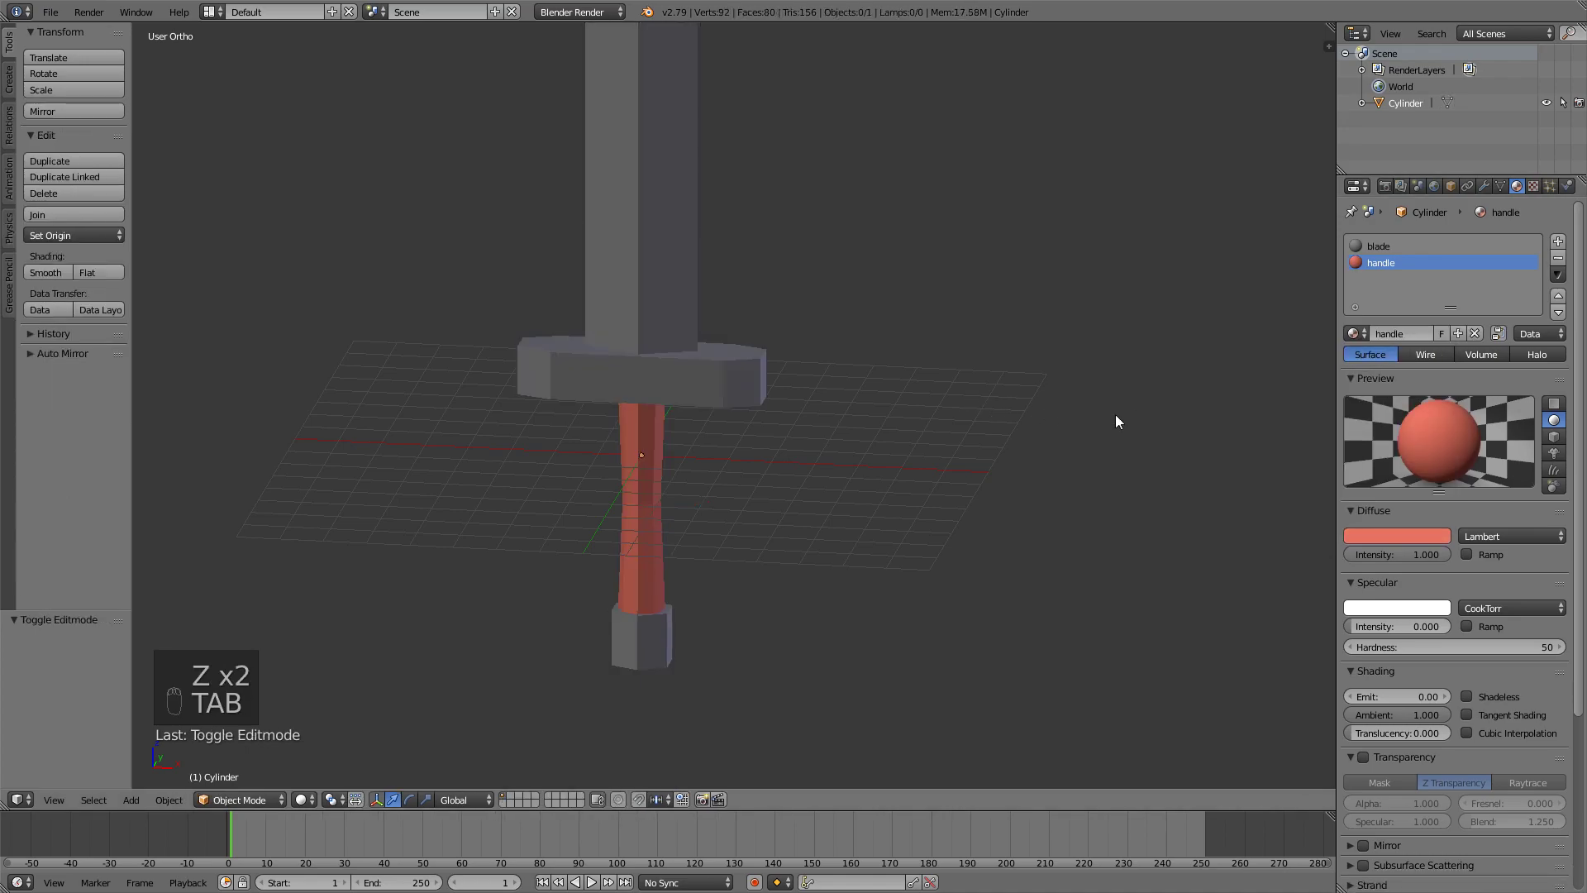
pyautogui.click(1365, 533)
pyautogui.moveTo(1342, 423); pyautogui.dragTo(1361, 417)
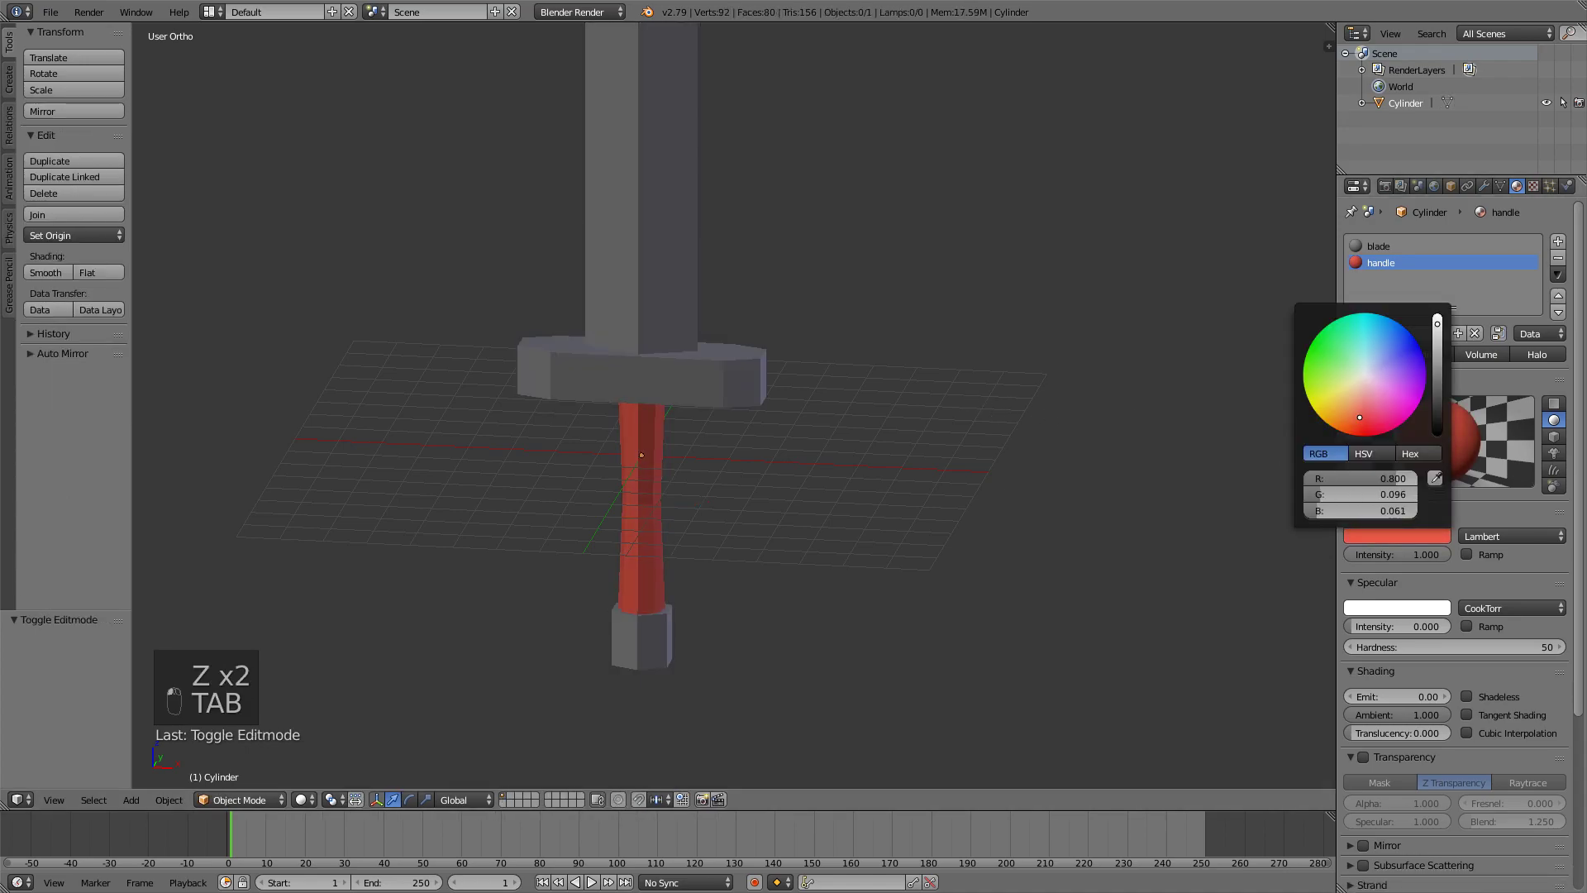
# In Edit Mode, add a third material slot with a new material named "metal"
pyautogui.scroll(-3, 735, 312)
pyautogui.rightClick(726, 385)
pyautogui.press('Tab')
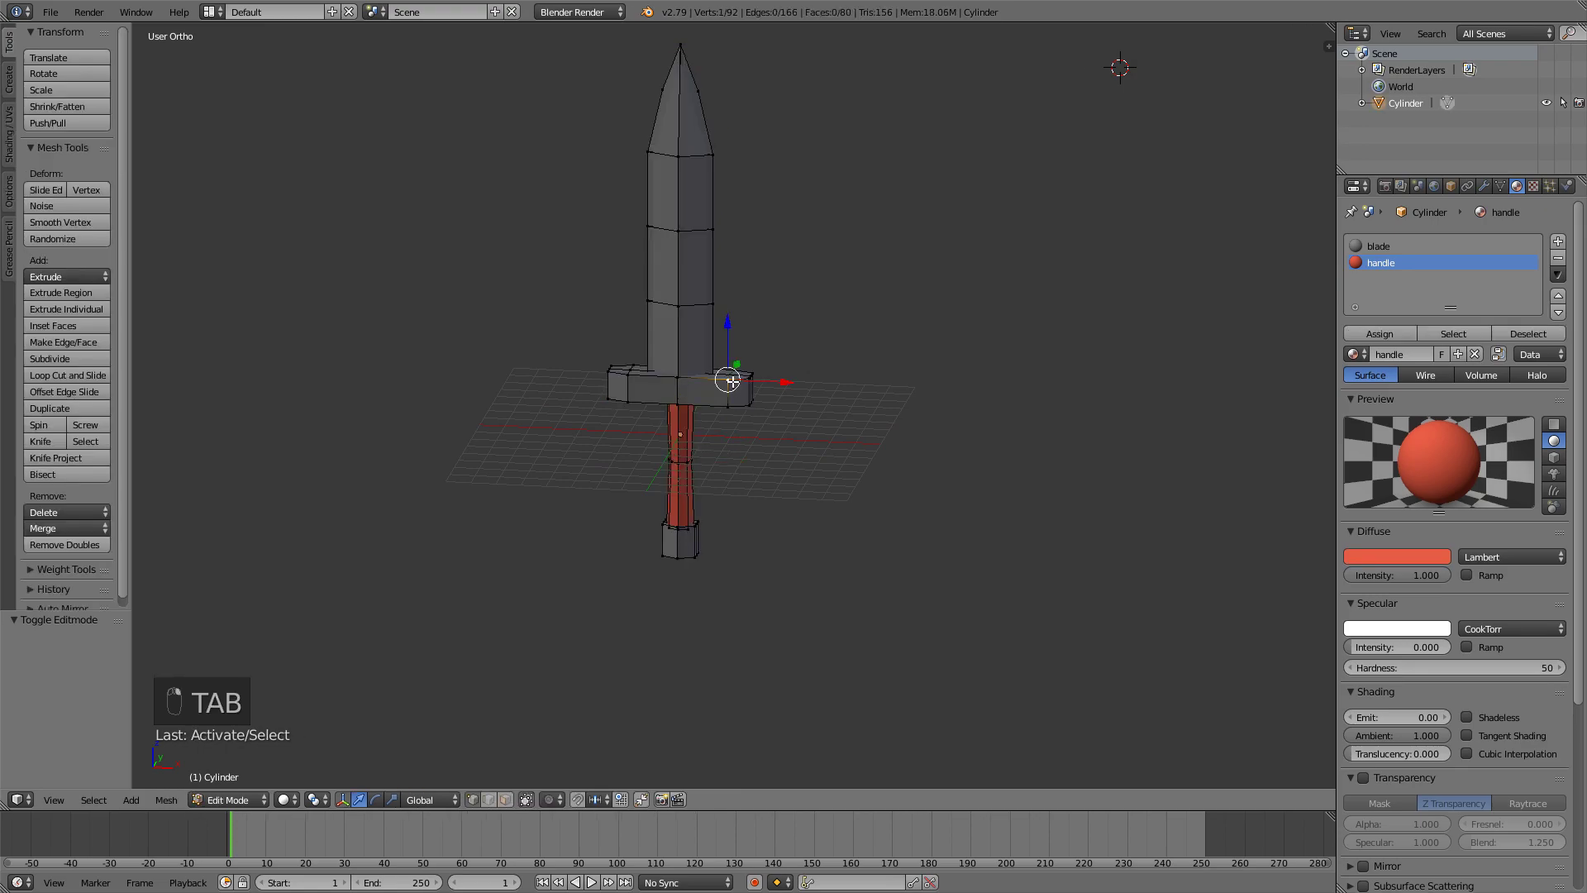
pyautogui.click(1557, 244)
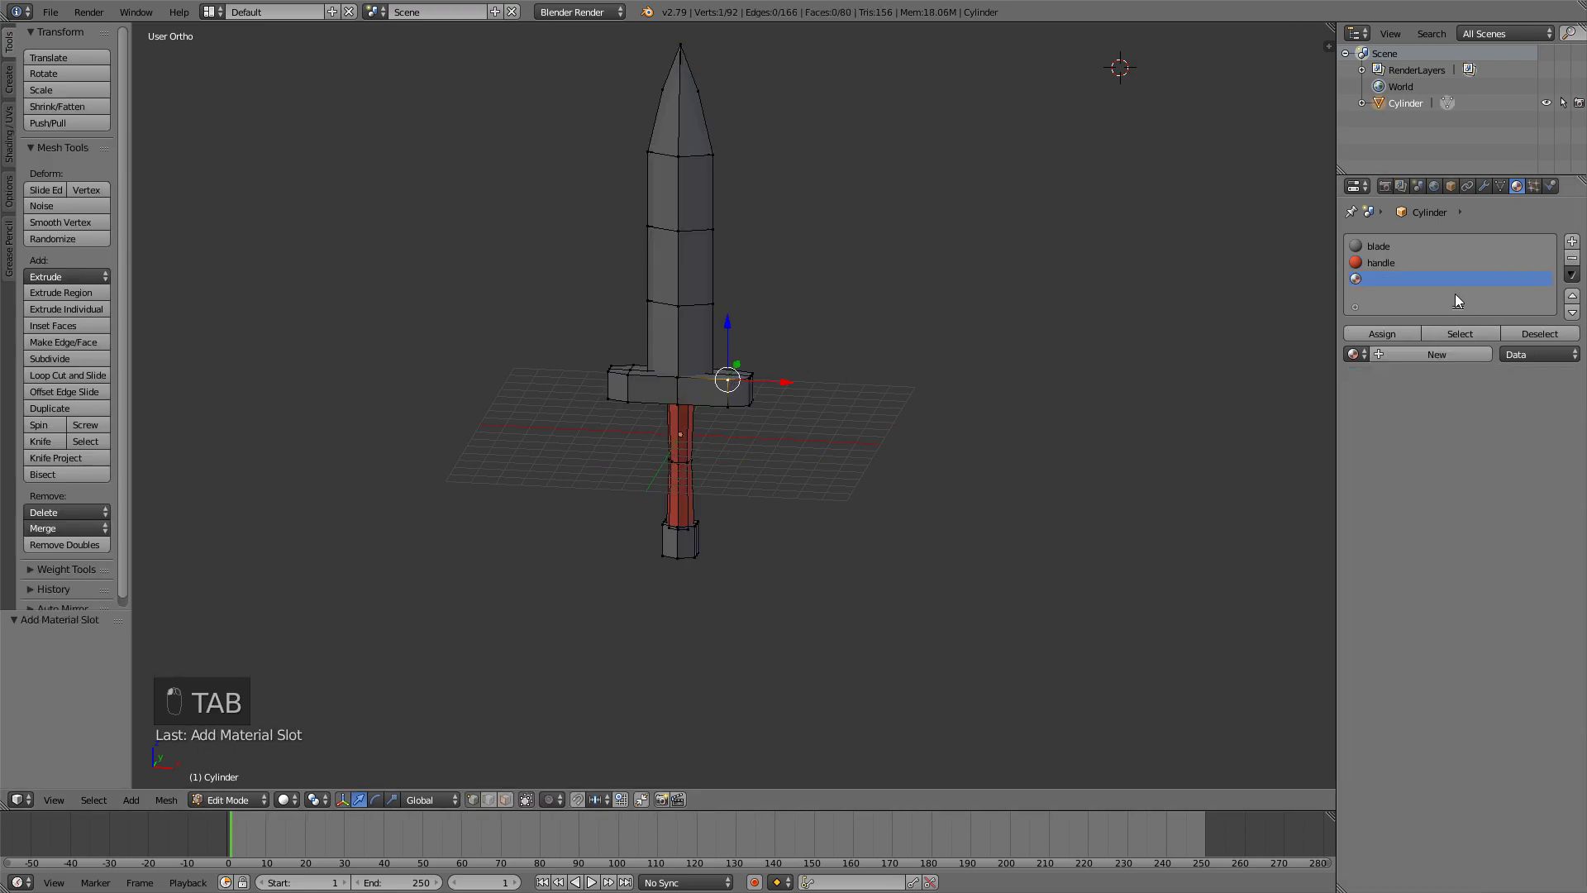
pyautogui.click(1415, 353)
pyautogui.write('metal')
pyautogui.press('Return')
# Set the metal material's diffuse intensity to 1.000, its specular intensity to 0.000 and its diffuse colour to light grey
pyautogui.moveTo(1423, 575); pyautogui.dragTo(1459, 575)
pyautogui.moveTo(1420, 646); pyautogui.dragTo(1347, 646)
pyautogui.click(1369, 558)
pyautogui.moveTo(1437, 422); pyautogui.dragTo(1437, 365)
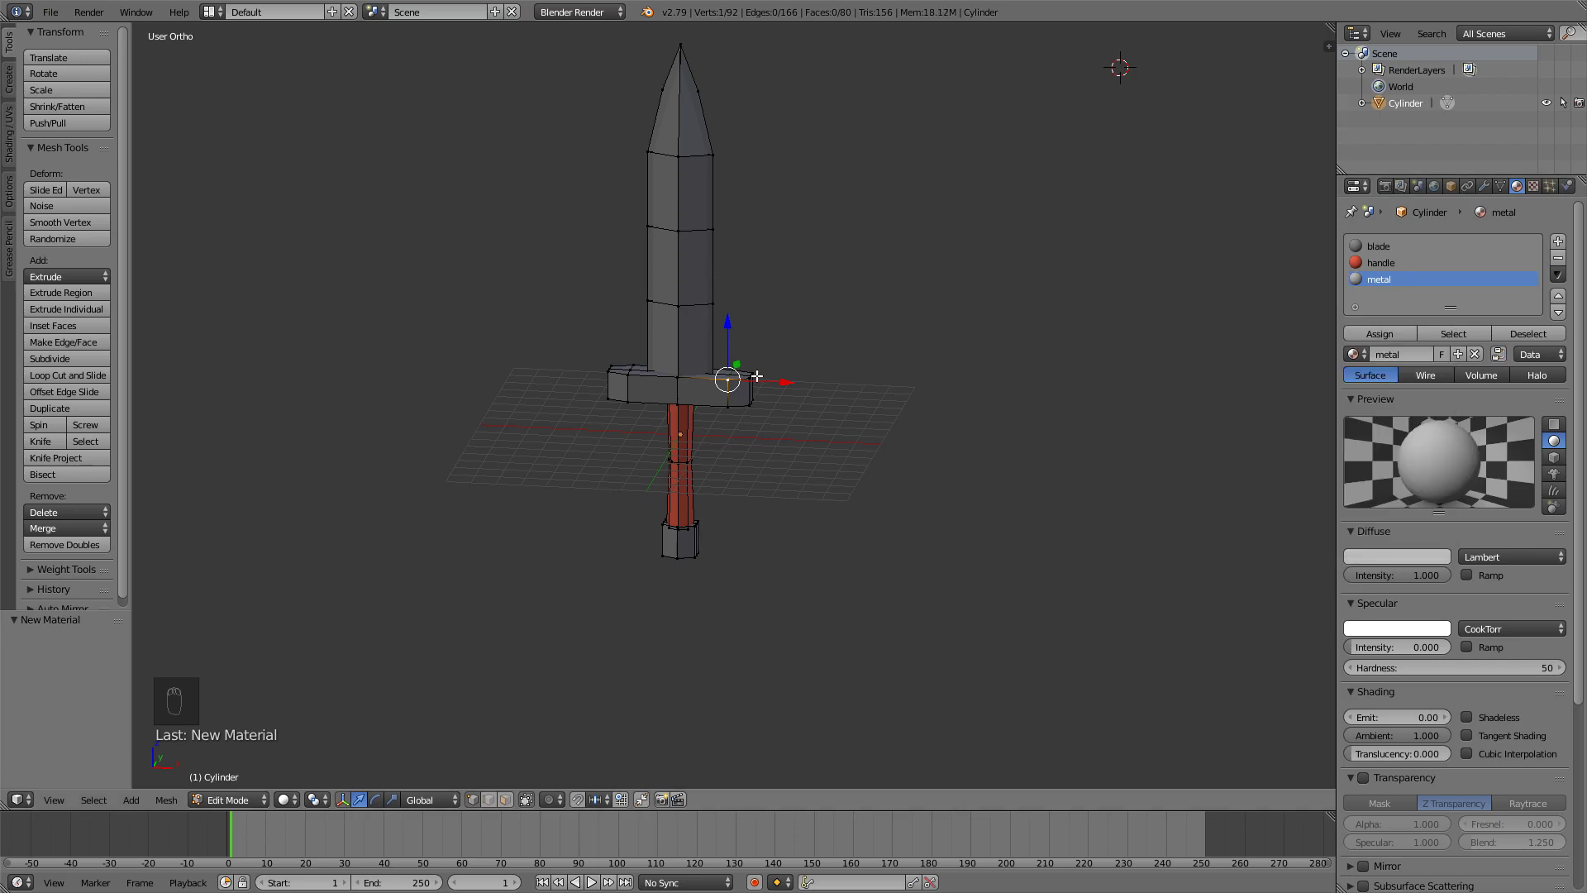
# Select the linked geometry of the crossguard and pommel and assign the metal material to both
pyautogui.press('l')
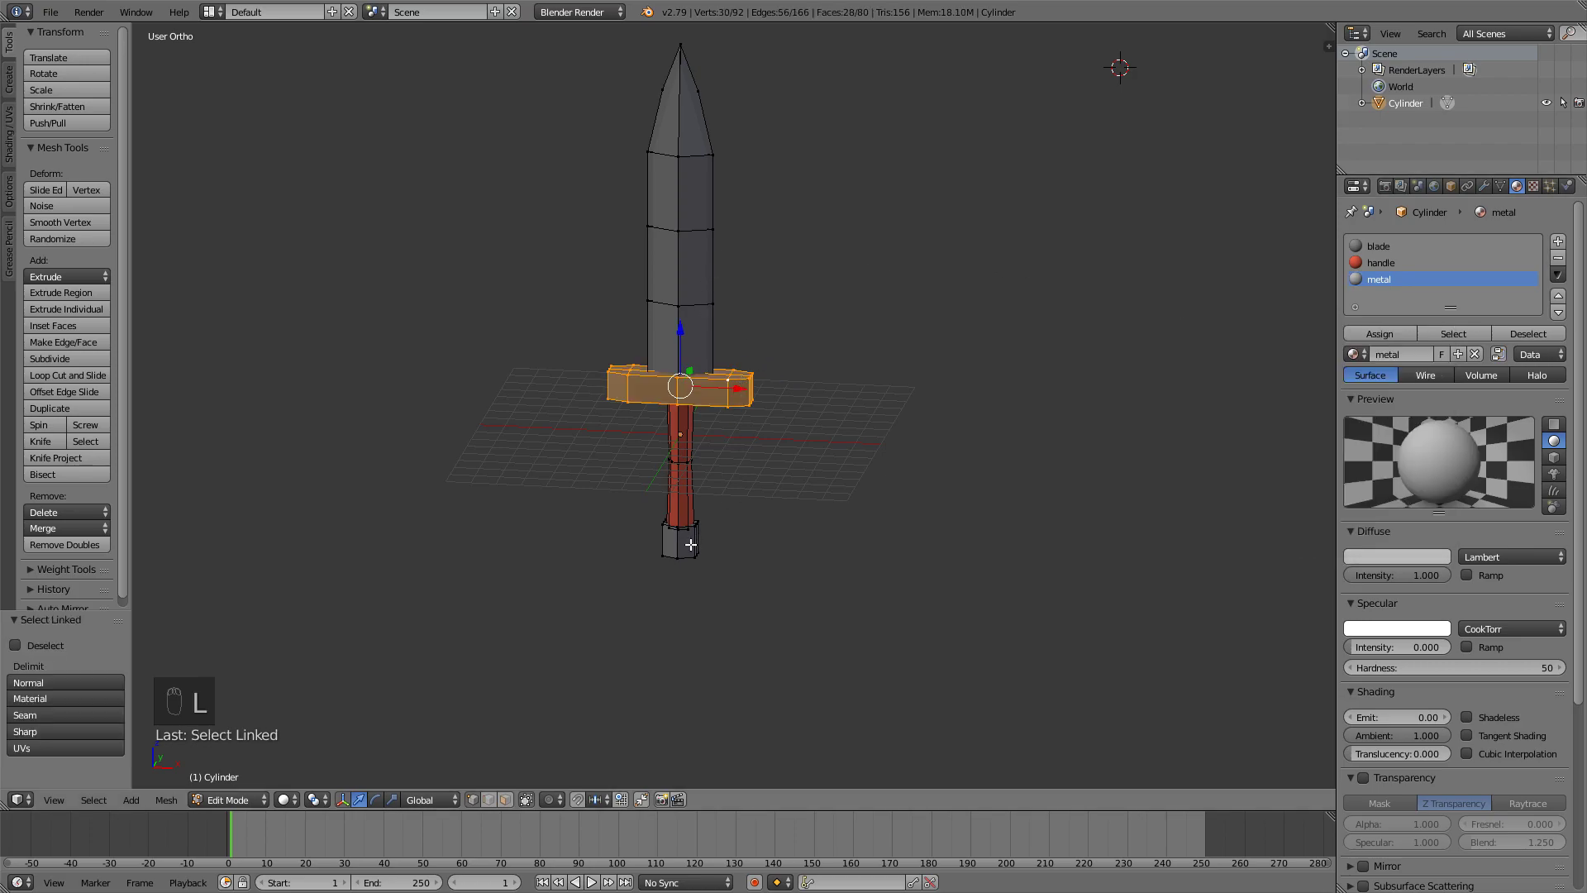
pyautogui.press('l')
pyautogui.click(1380, 333)
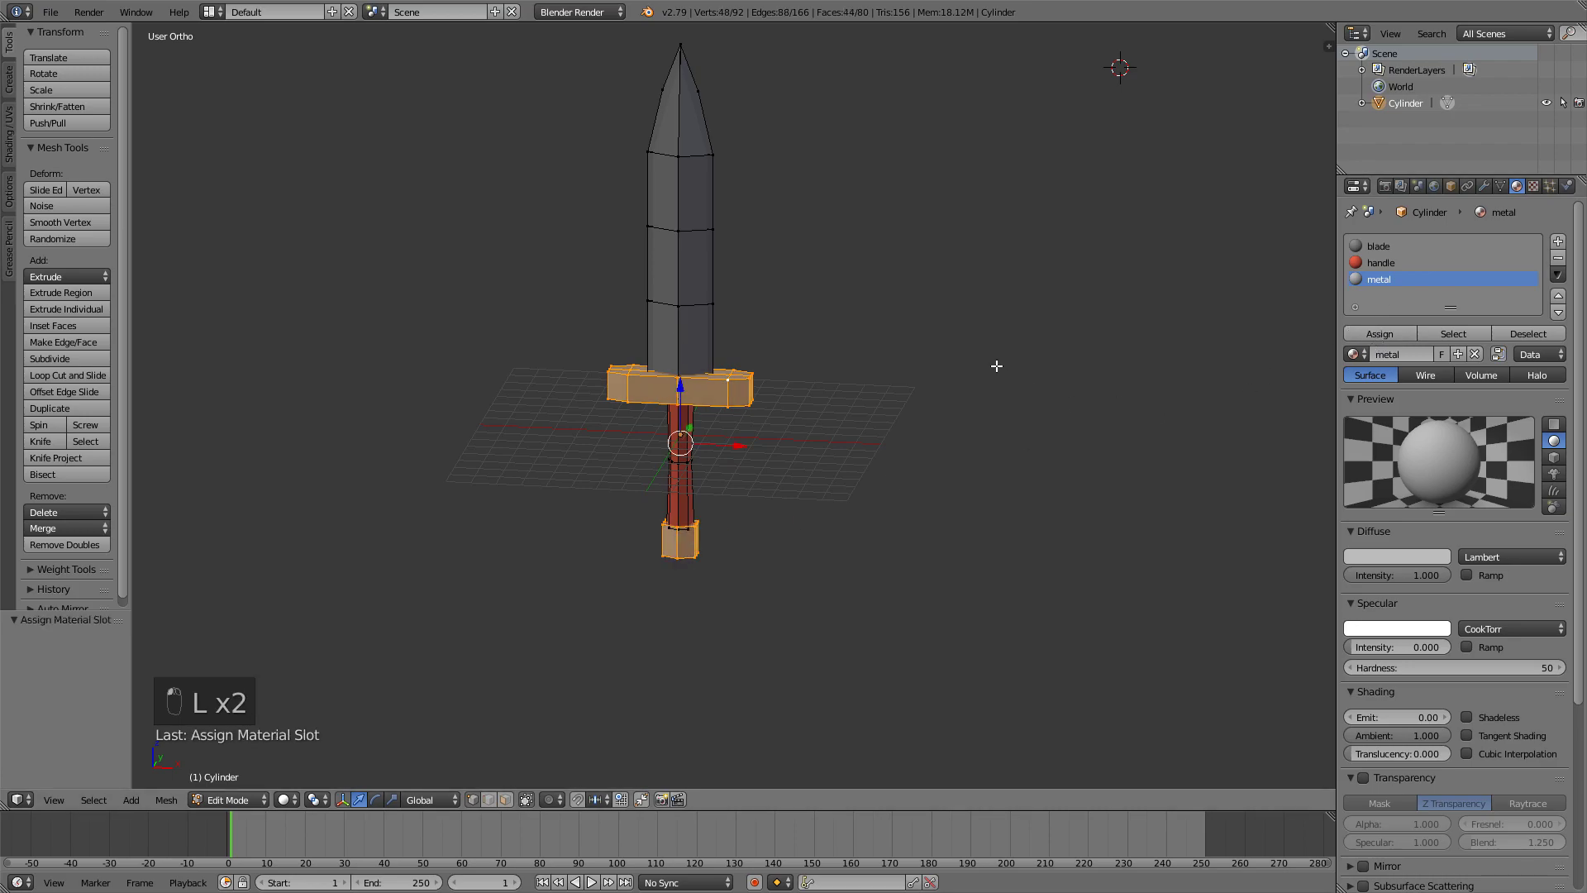
# Return to Object Mode, deselect the sword, reset the 3D cursor to the origin and show the whole sword from the front
pyautogui.press('Tab')
pyautogui.press('a')
pyautogui.press('a')
pyautogui.press('KP_1')
pyautogui.hotkey('shift', 'c')
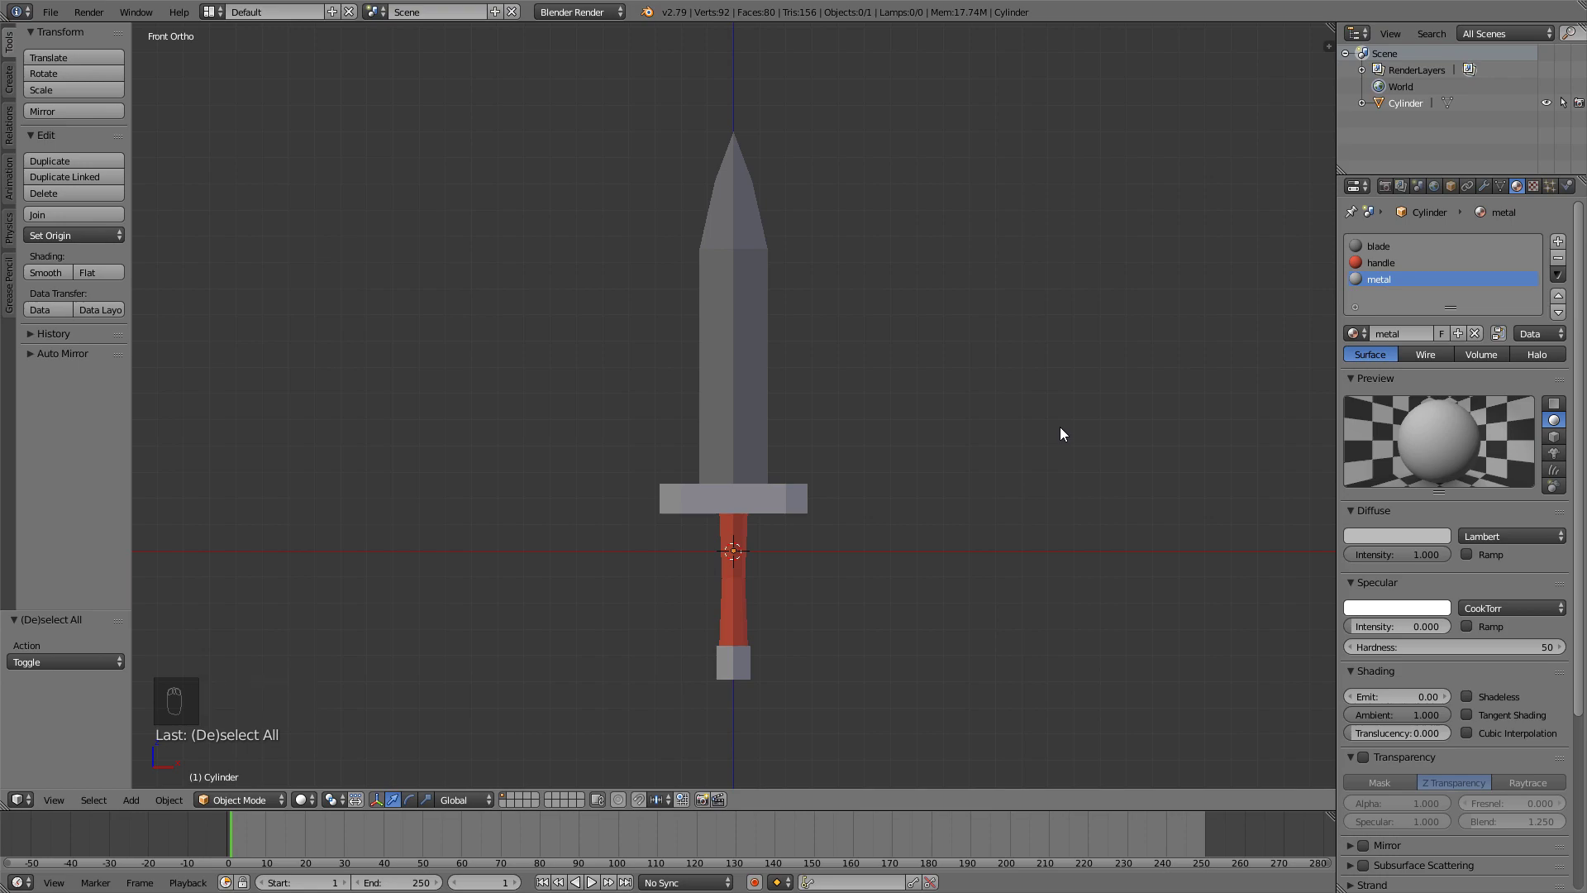